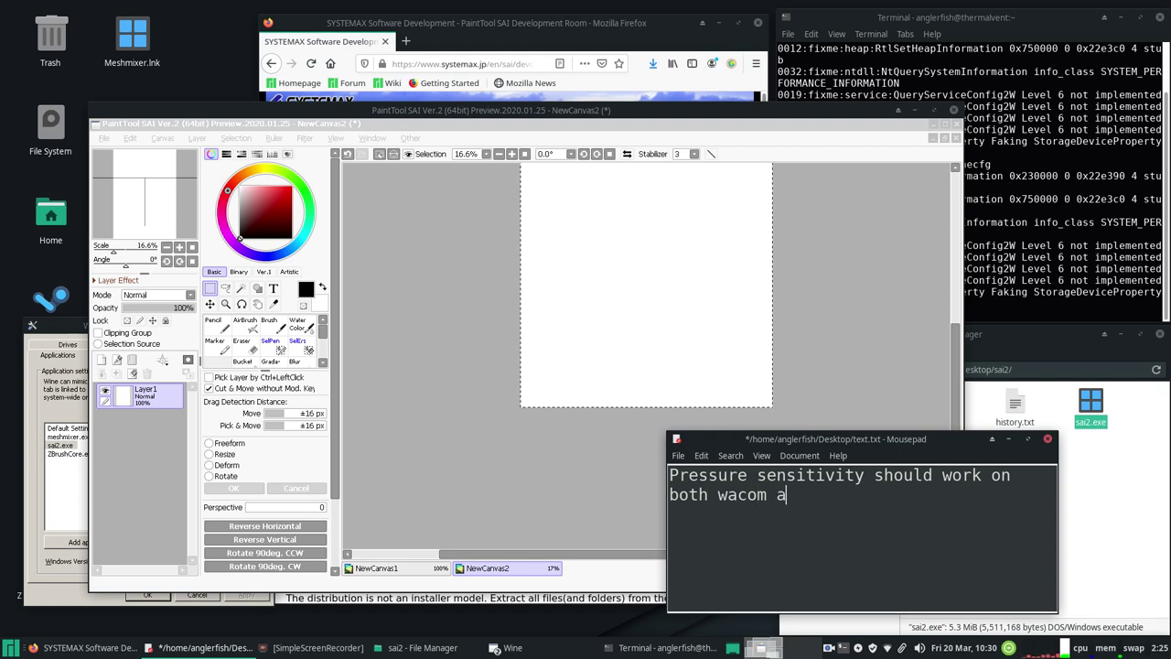
Step: Finish the note as "Pressure sensitivity should work on both wacom and non-wacom (I tested 3 to 4 tablets already)." and cut all its text
text(nd non-wacom)
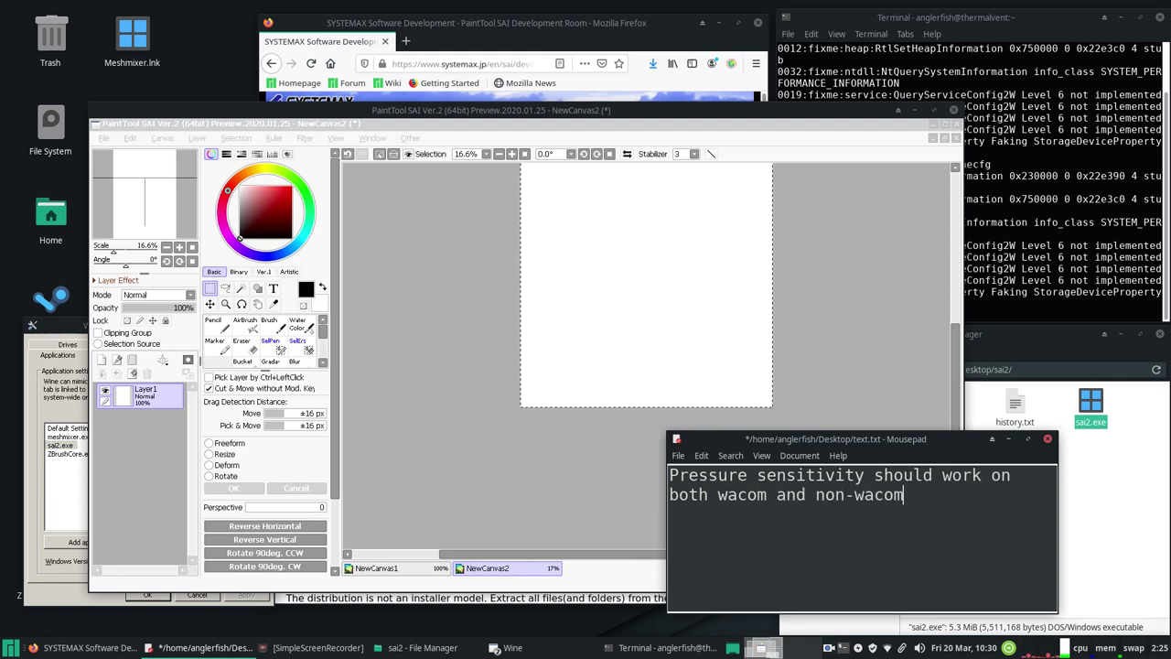
text( (I tested 3 t)
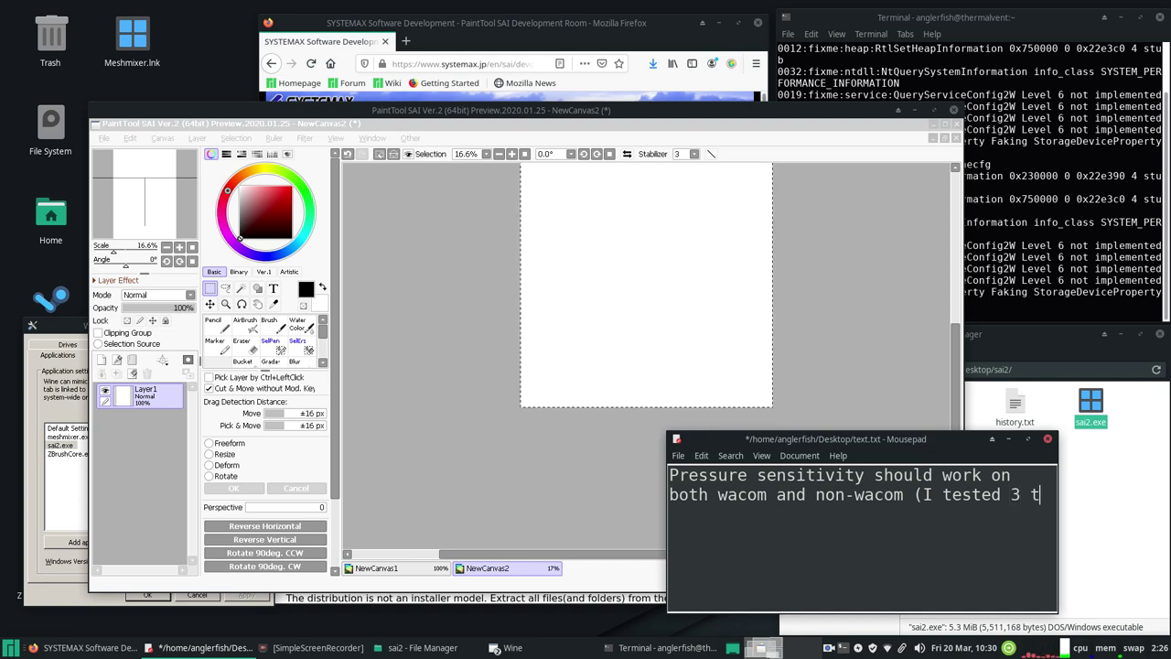
text(o 4 tablets already)
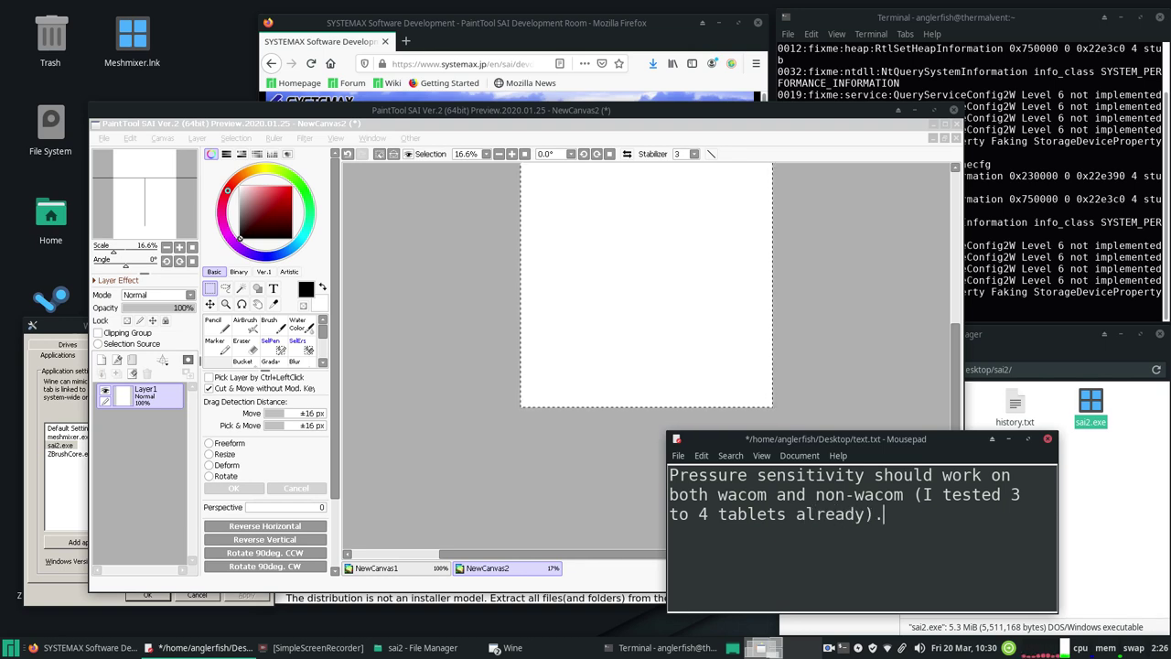
text().)
key(ctrl+a)
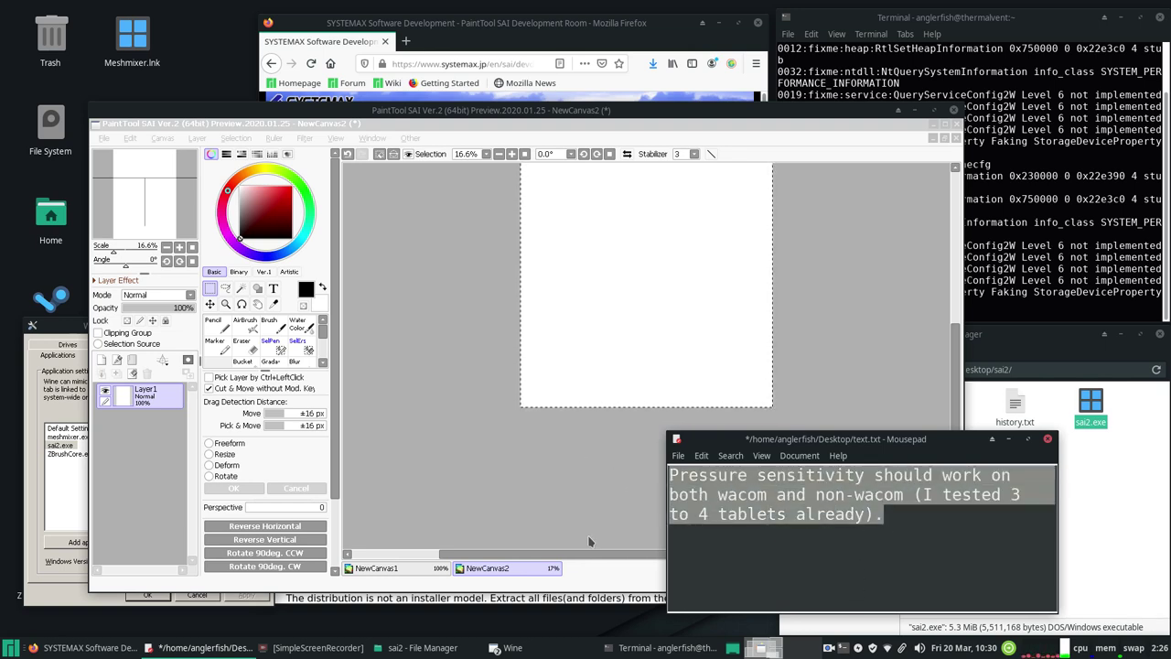
key(ctrl+x)
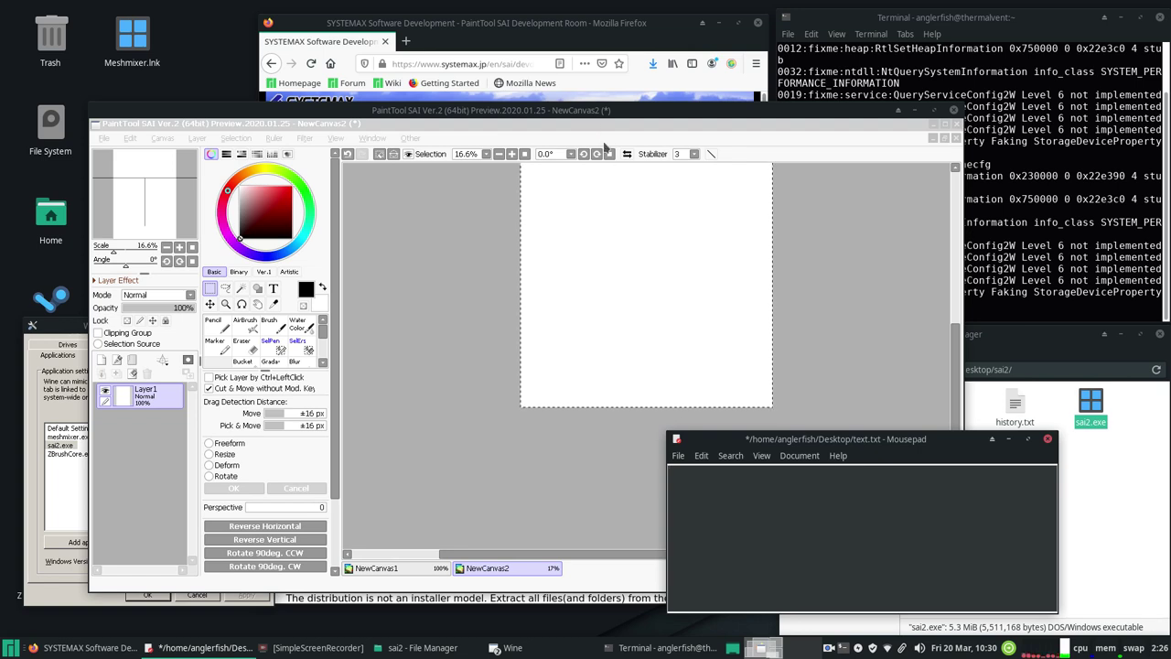
Step: Switch to PaintTool SAI and deselect the selection on NewCanvas2
scroll(935, 277, up, 5)
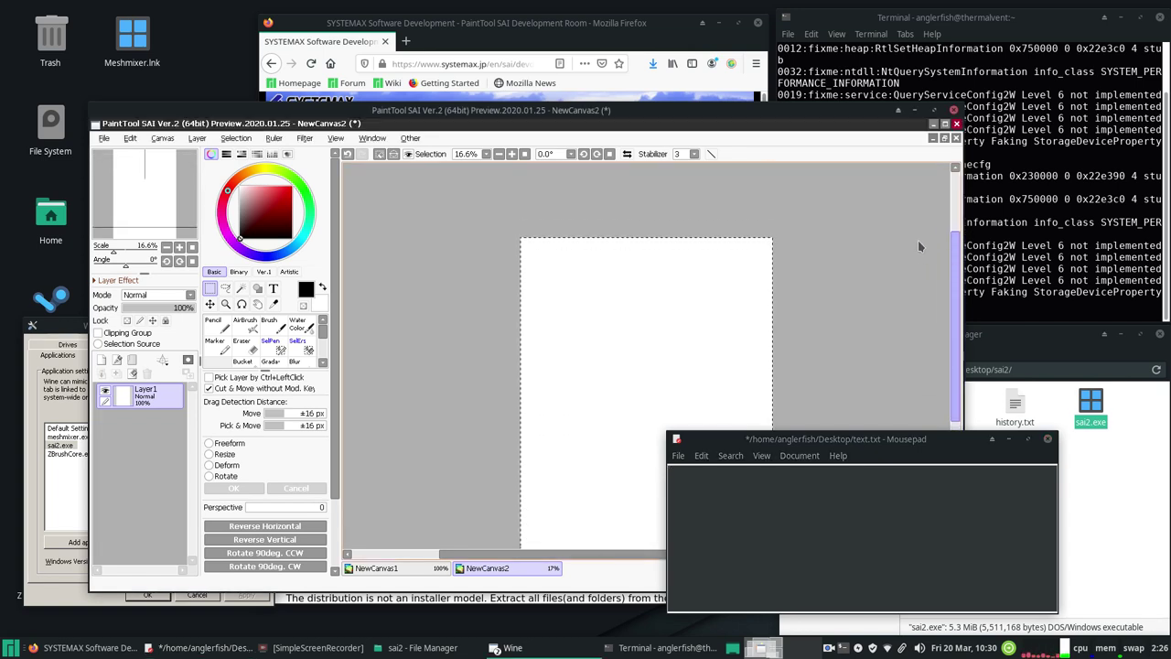
click(235, 138)
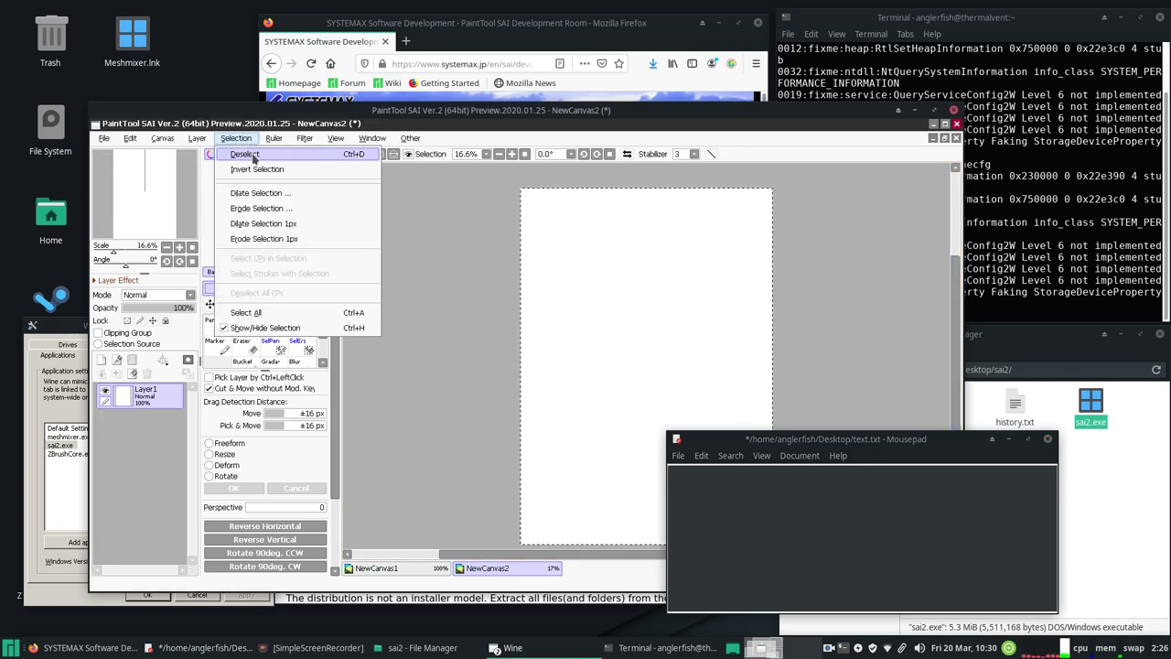
click(263, 163)
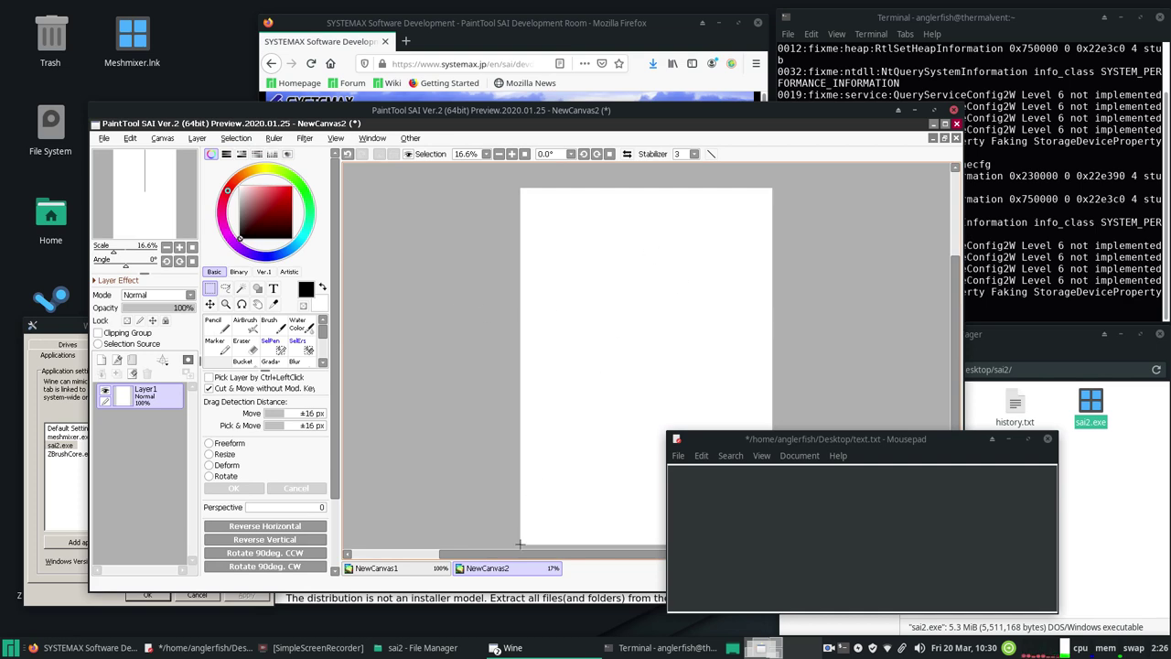
Step: Set the Pencil to brush size 70 and add two new layers above Layer1
drag(512, 556, 601, 557)
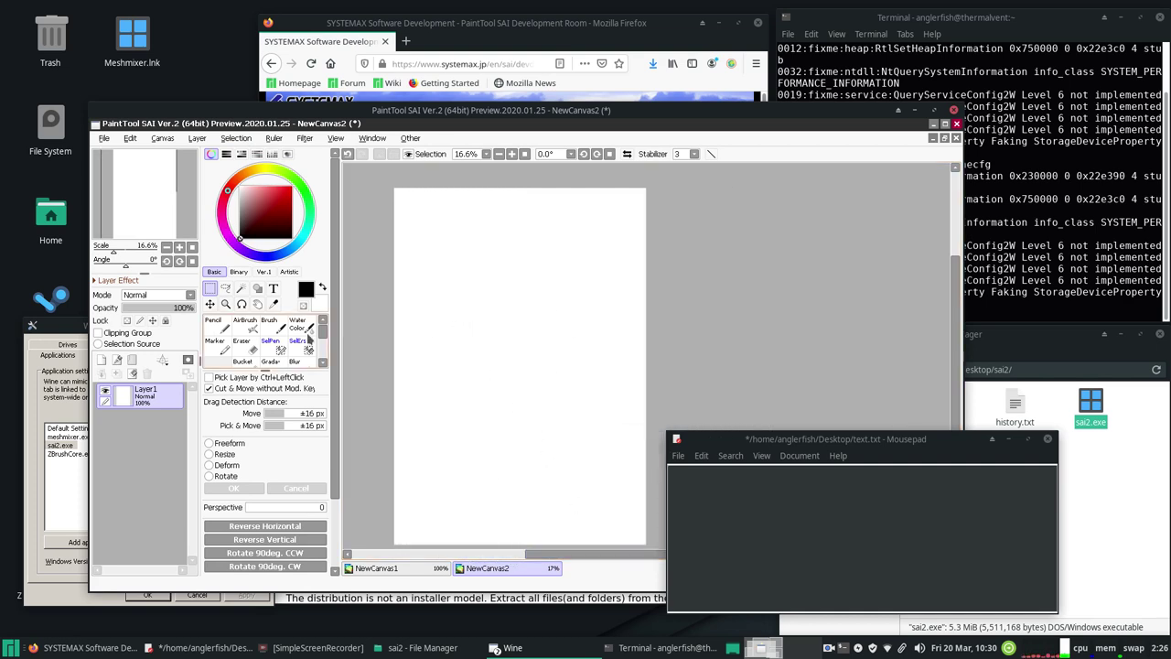
click(214, 325)
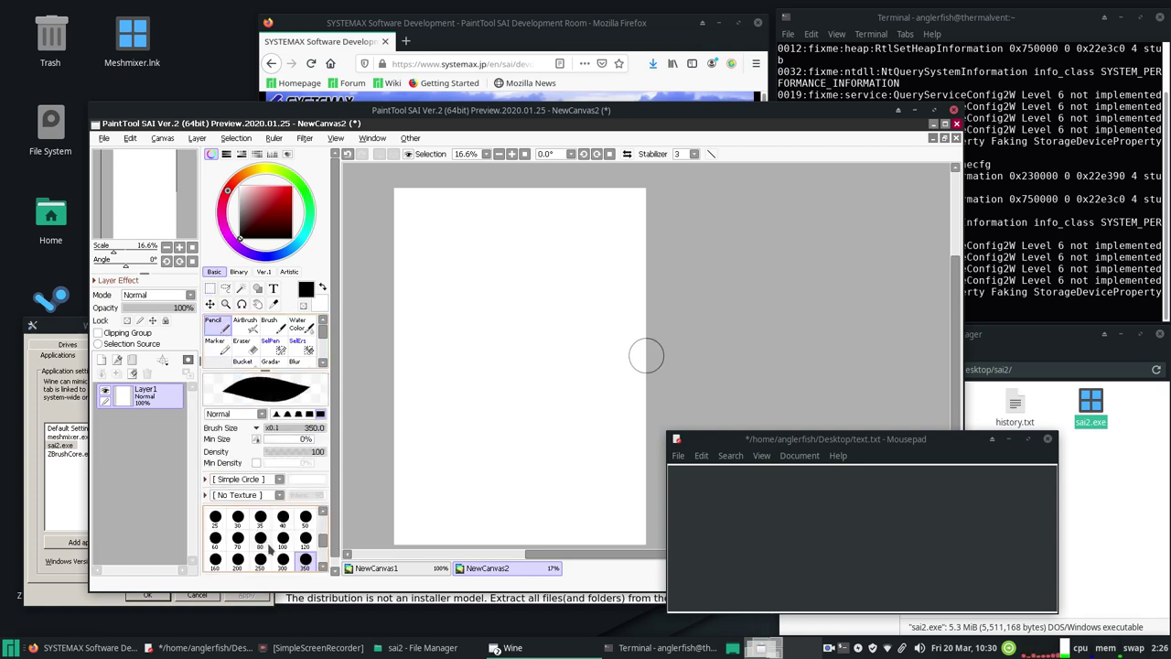
click(238, 539)
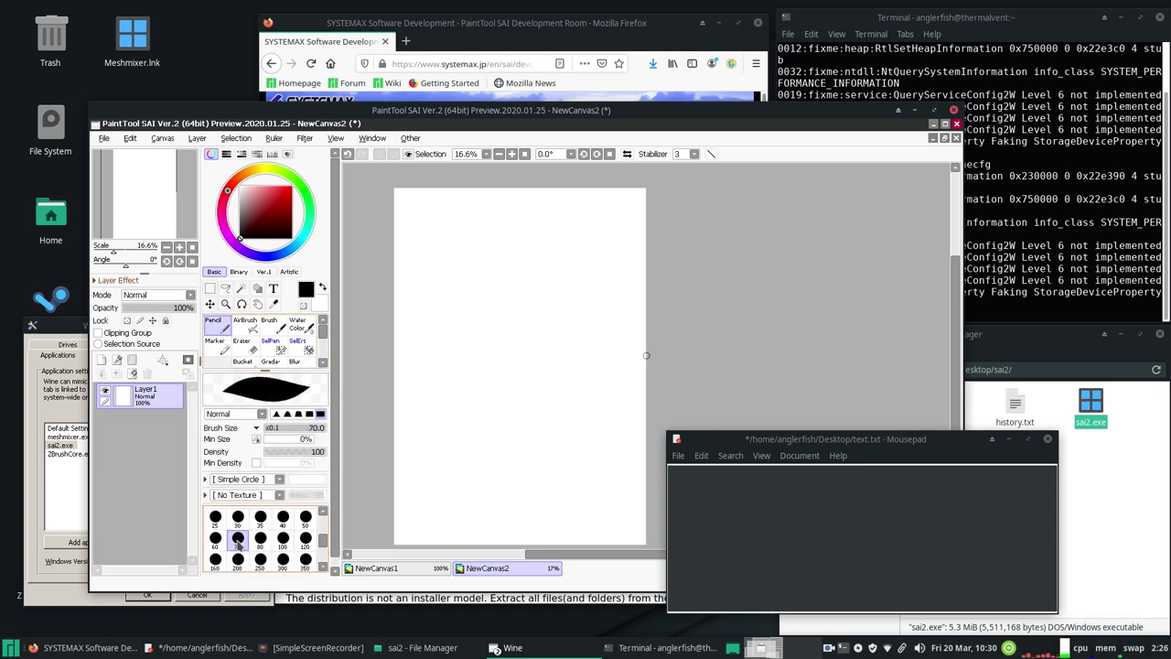
click(102, 359)
click(102, 359)
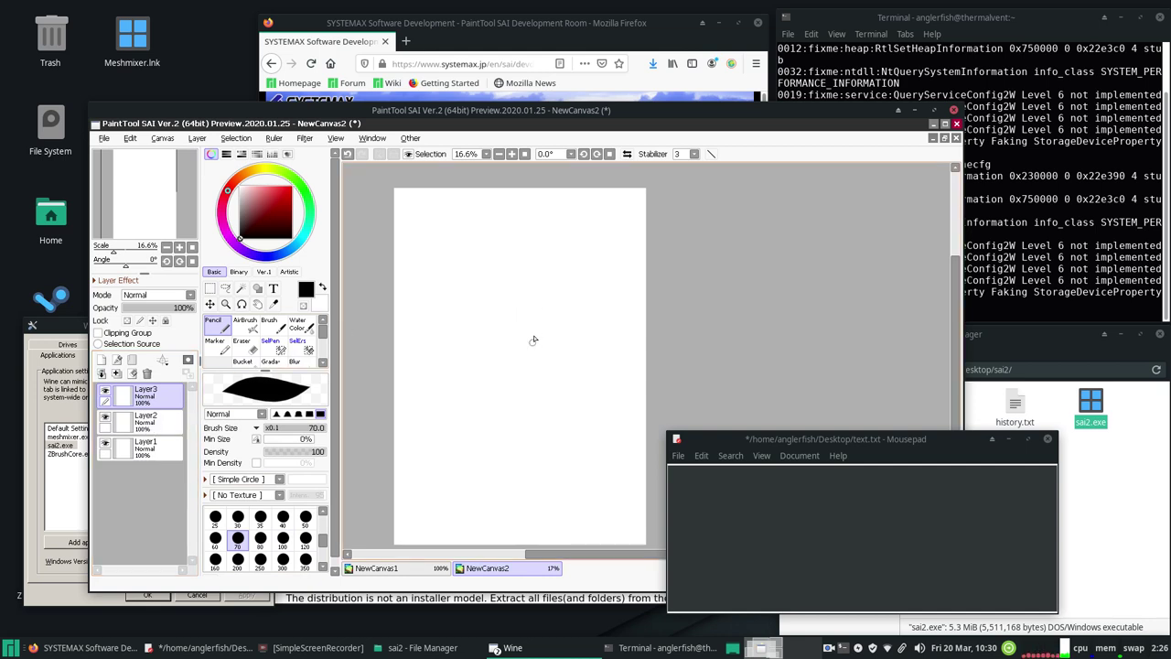
Step: Draw a black anglerfish outline on Layer3 with a lure, back spines, eye, toothed mouth, fins and tail, undoing faulty strokes
mouse_move(537, 325)
mouse_down()
mouse_move(577, 299)
mouse_move(541, 333)
mouse_move(549, 301)
mouse_move(562, 306)
mouse_move(543, 311)
mouse_move(568, 306)
mouse_move(536, 335)
mouse_move(477, 284)
mouse_move(503, 325)
mouse_move(465, 297)
mouse_move(490, 334)
mouse_move(448, 318)
mouse_move(473, 335)
mouse_move(446, 331)
mouse_move(462, 354)
mouse_up()
key(ctrl+z)
key(ctrl+z)
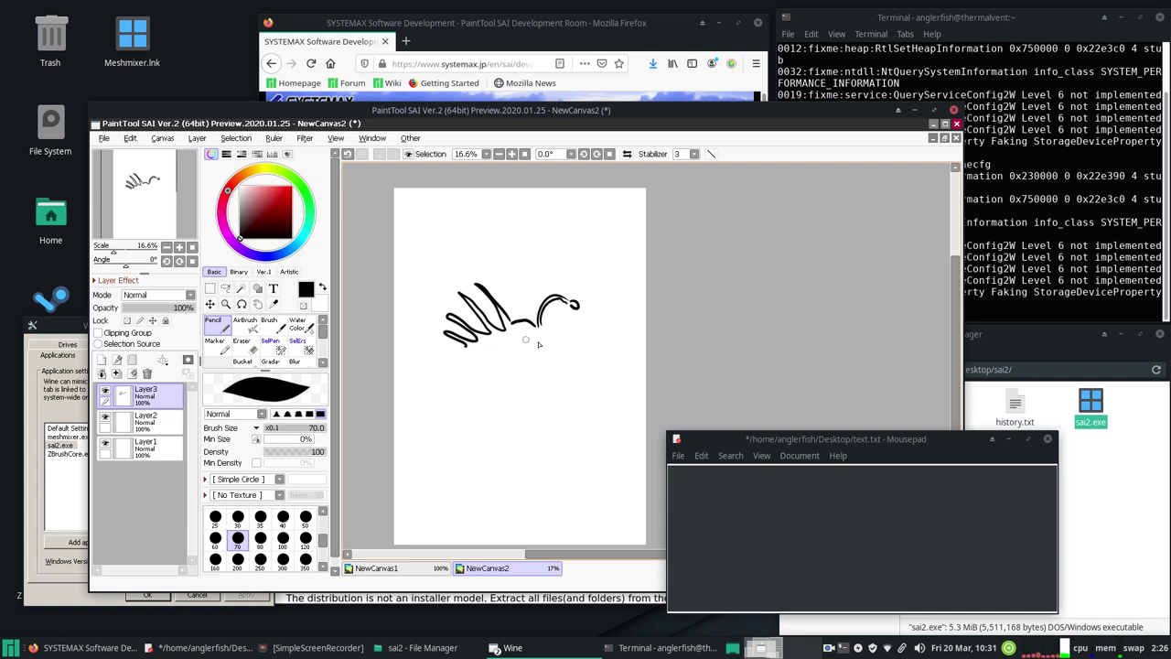
drag(539, 329, 561, 355)
mouse_move(524, 381)
mouse_down()
mouse_move(564, 379)
mouse_move(568, 362)
mouse_move(579, 388)
mouse_move(580, 332)
mouse_move(595, 382)
mouse_move(597, 331)
mouse_move(598, 389)
mouse_move(582, 418)
mouse_move(542, 426)
mouse_move(525, 447)
mouse_move(491, 402)
mouse_move(542, 427)
mouse_up()
mouse_move(489, 376)
mouse_down()
mouse_move(459, 373)
mouse_move(481, 390)
mouse_move(453, 399)
mouse_move(478, 396)
mouse_move(469, 421)
mouse_move(489, 403)
mouse_move(437, 403)
mouse_move(515, 429)
mouse_up()
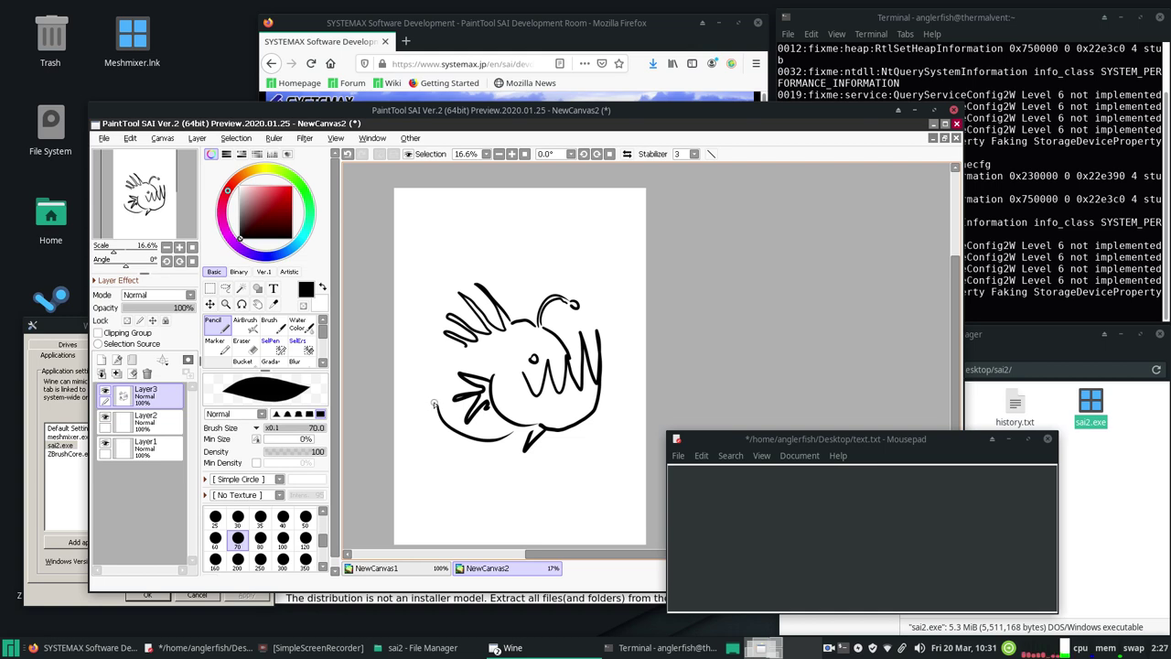
mouse_move(434, 403)
mouse_down()
mouse_move(406, 392)
mouse_move(430, 385)
mouse_move(430, 358)
mouse_move(405, 329)
mouse_move(439, 351)
mouse_move(465, 348)
mouse_up()
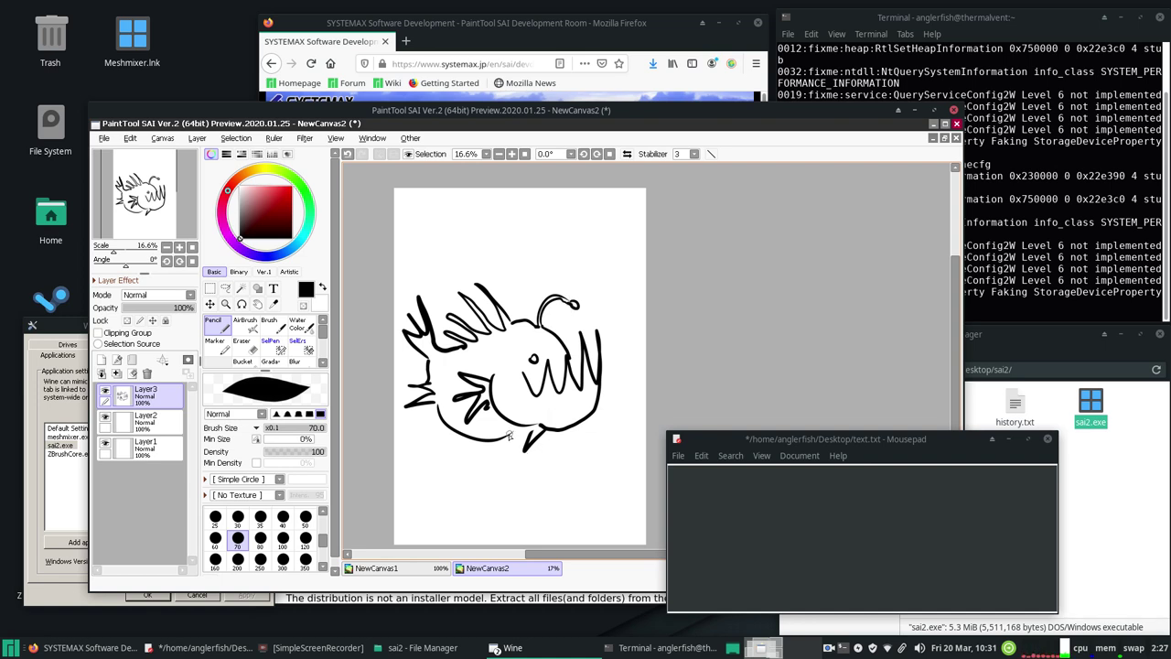
drag(516, 434, 534, 430)
Step: Pick bright red on Layer2 and try a Bucket fill with Merged Image as the selection source, undoing the fill
click(242, 361)
click(159, 420)
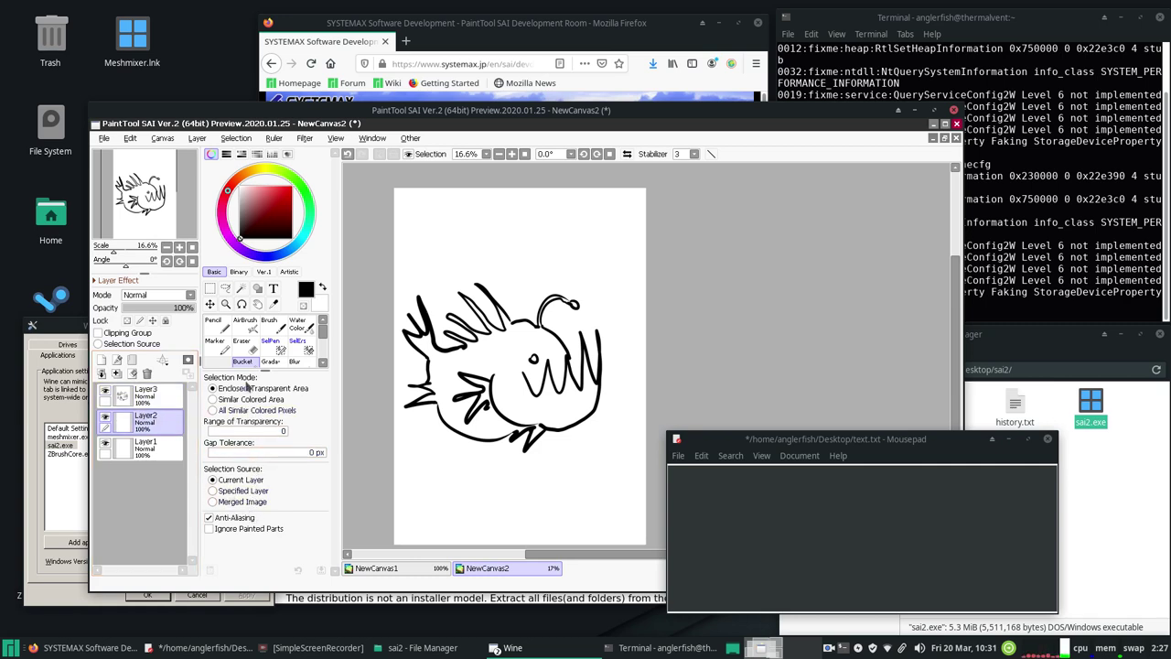
click(231, 501)
drag(271, 195, 292, 187)
click(517, 436)
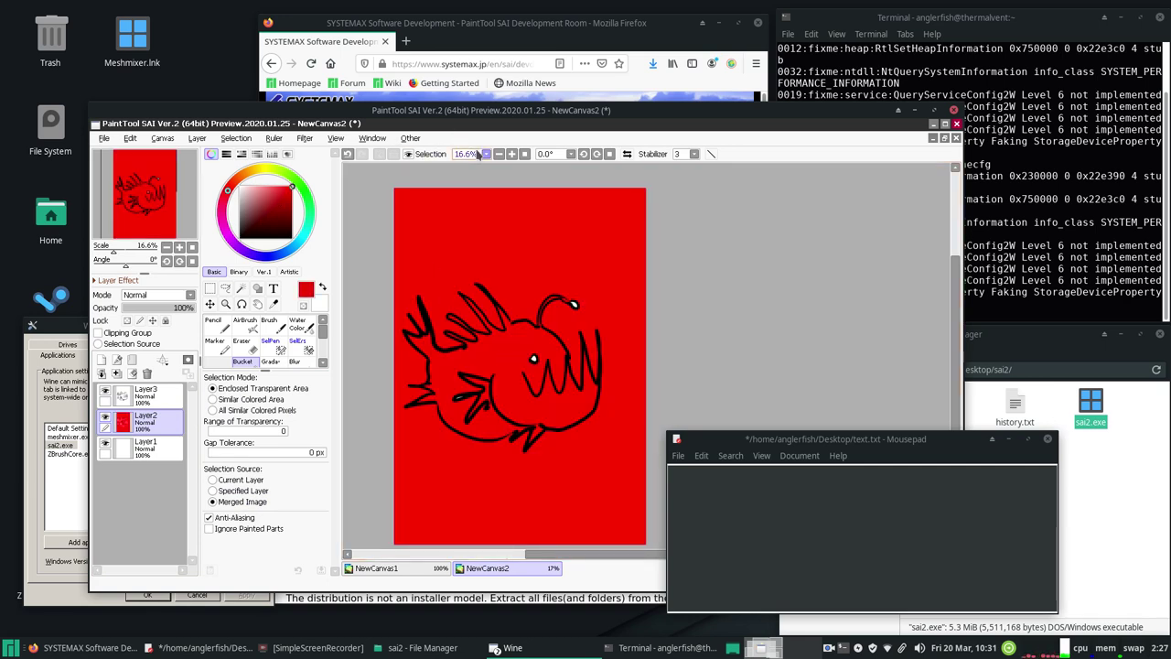
click(347, 153)
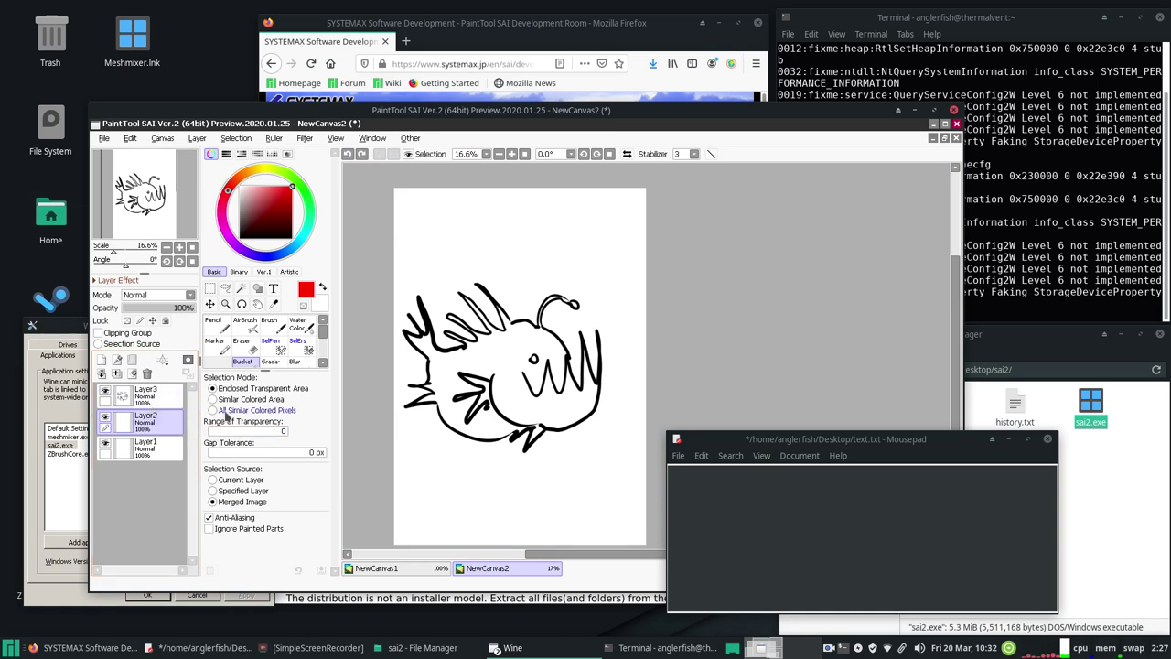
Step: Set the Magic Wand's gap tolerance to 20 px, try a selection from the current layer near the fish's belly, and deselect it
click(242, 289)
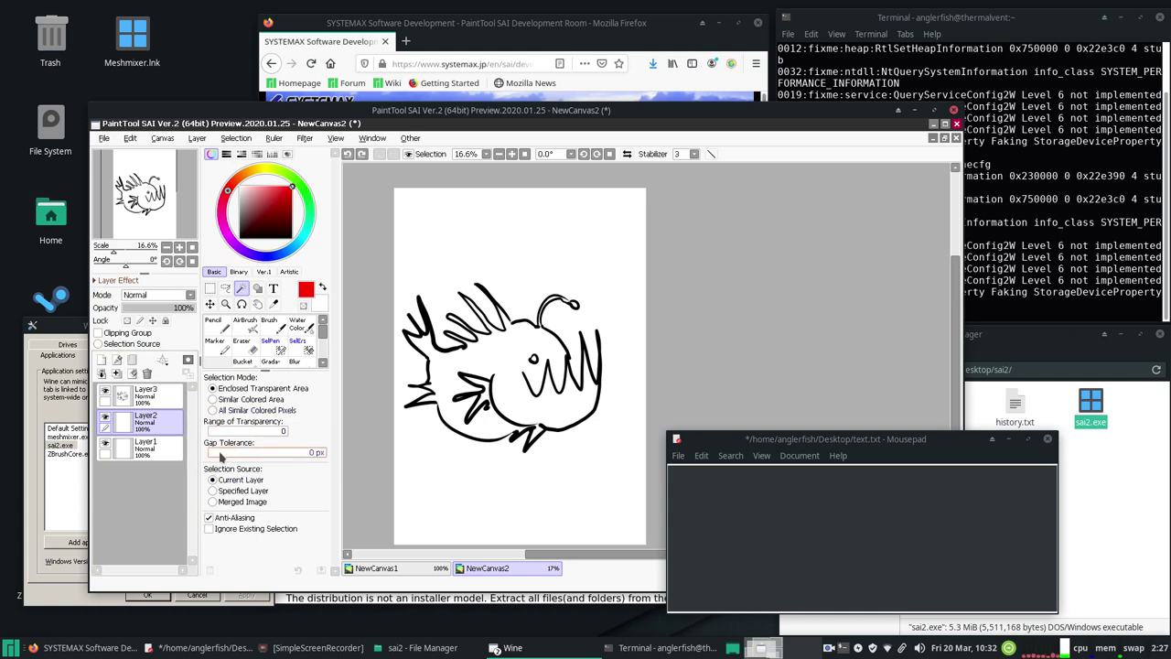
click(248, 457)
drag(249, 453, 232, 455)
click(513, 450)
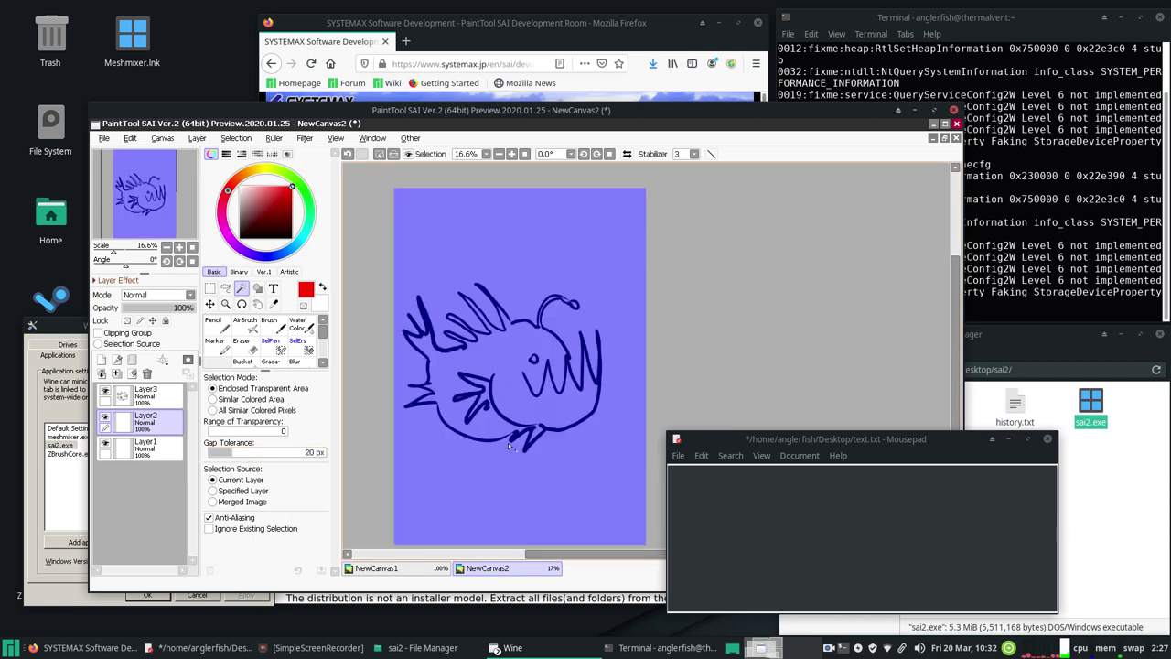
key(ctrl+d)
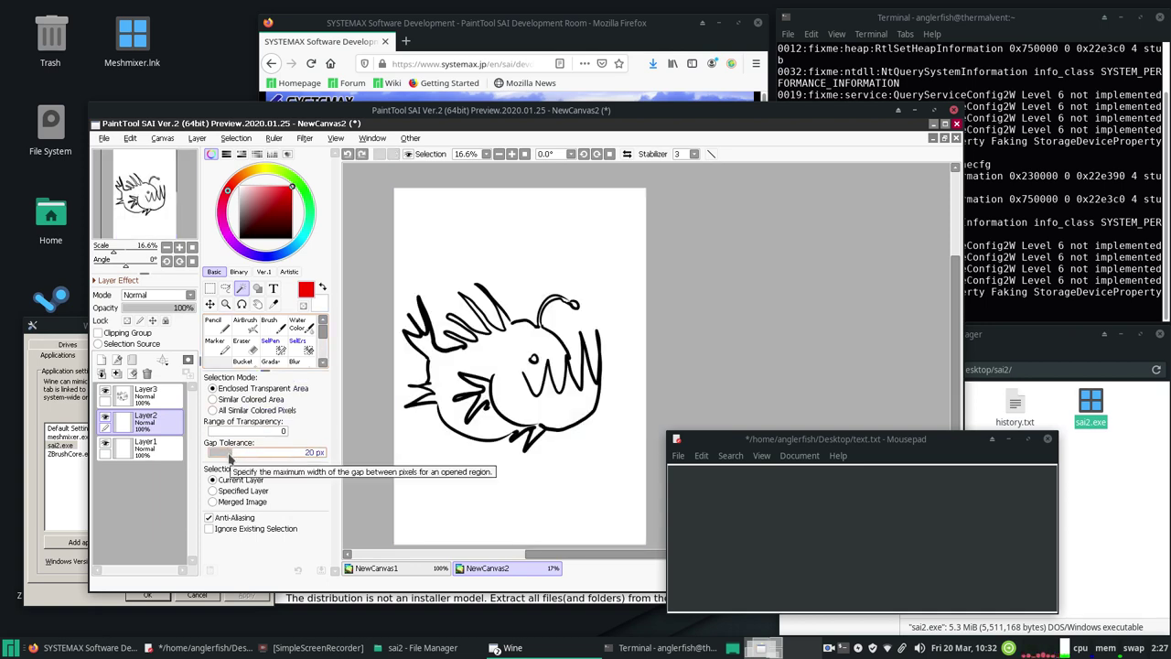
Step: Select the fish's body and fins with the Magic Wand, using Merged Image as the selection source
click(213, 502)
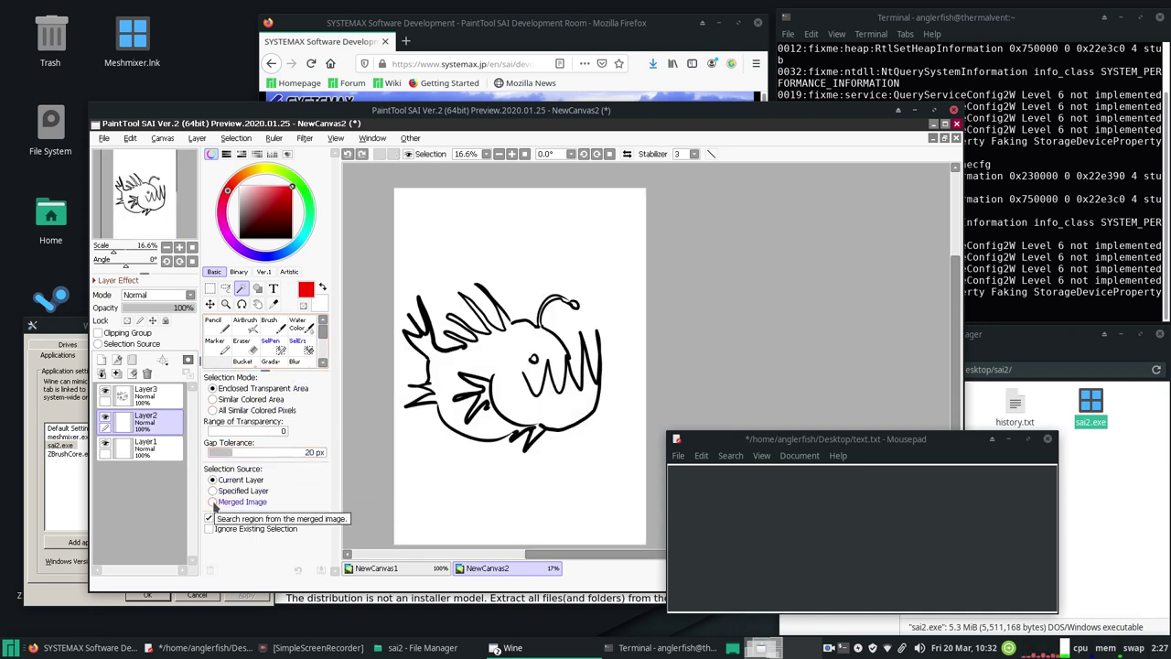
click(481, 368)
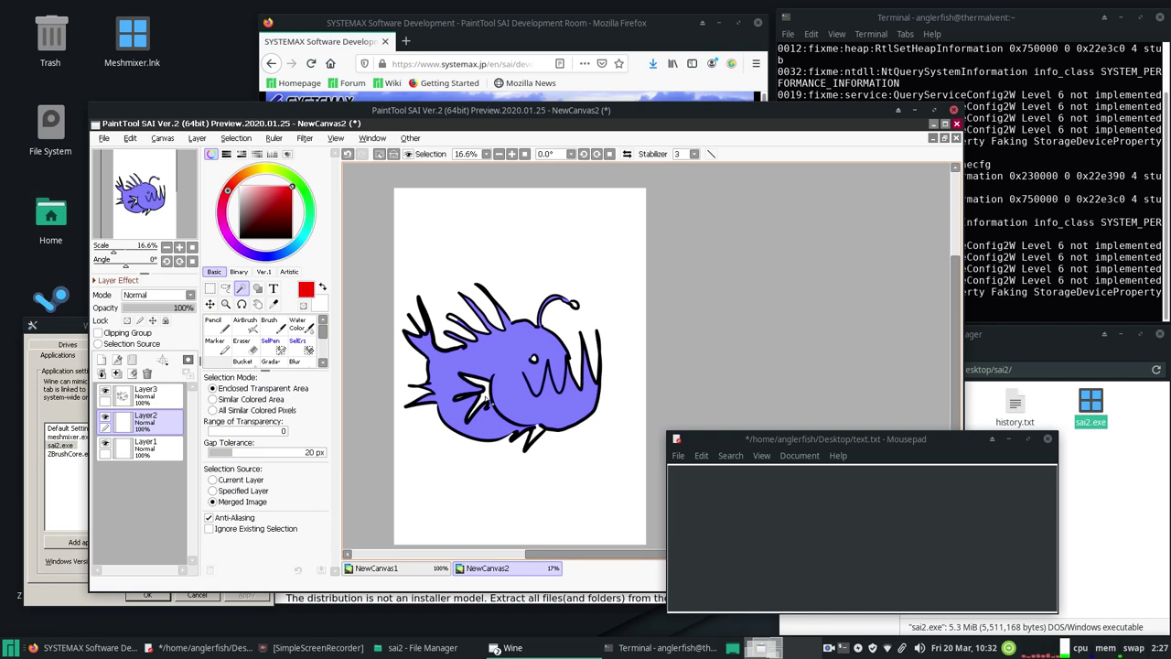
drag(485, 401, 483, 398)
drag(533, 450, 538, 435)
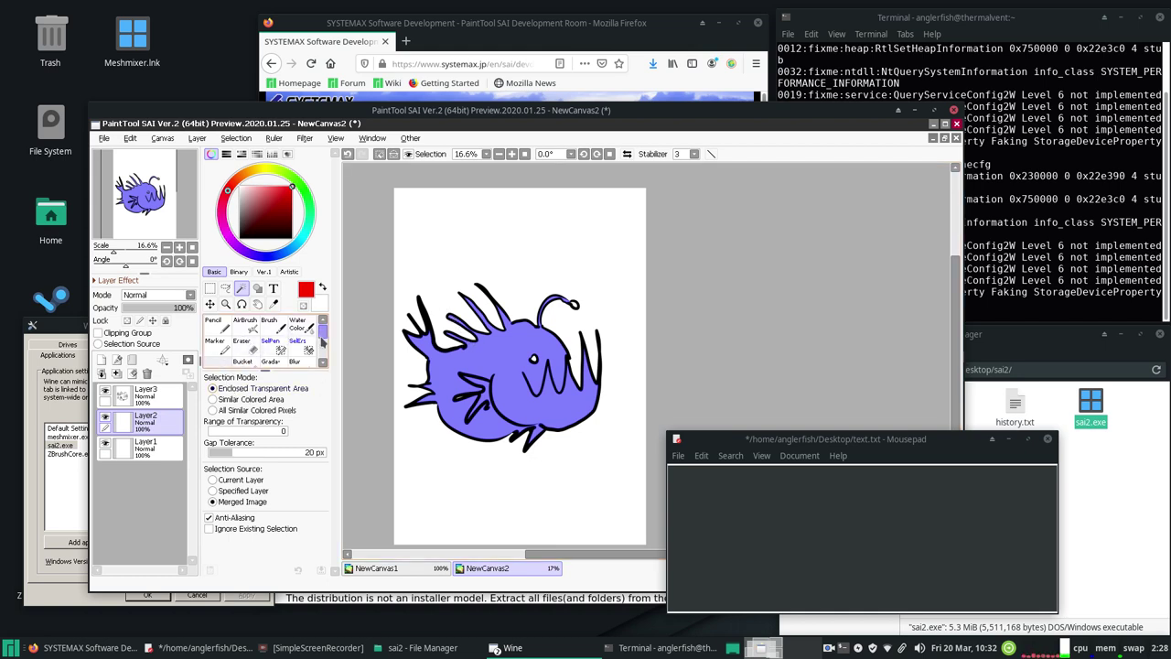
Step: Add the missed spots on the side fin, eye, lure tip and forehead to the selection with the SelPen at size 50
click(274, 347)
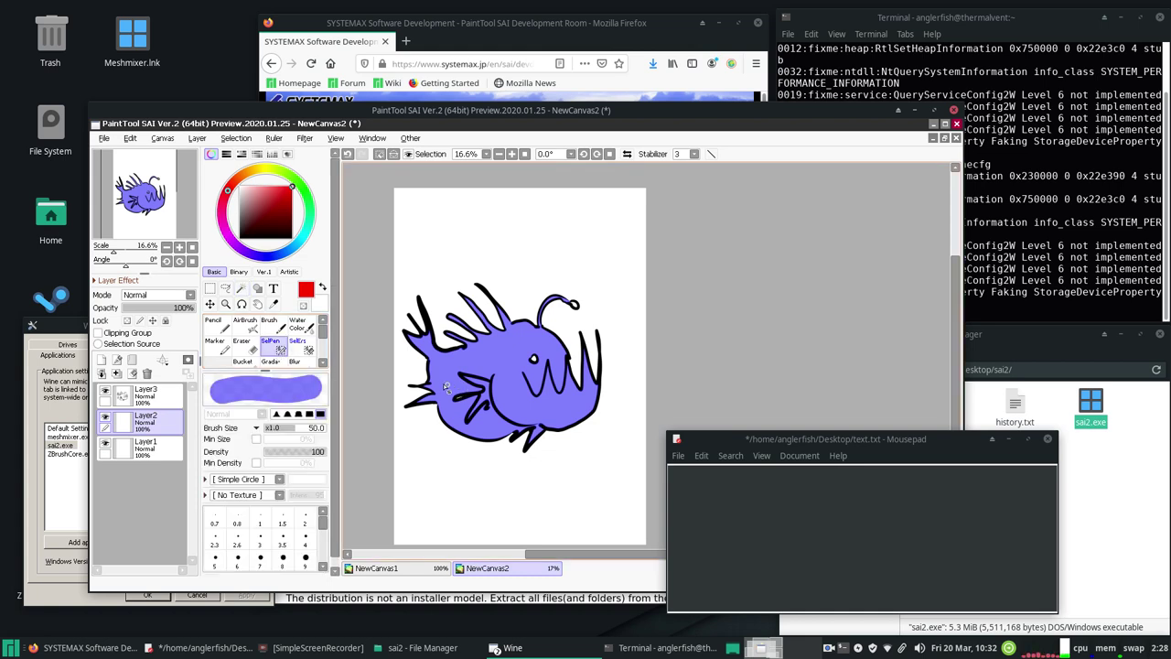
drag(455, 400, 467, 403)
drag(524, 366, 535, 362)
click(574, 305)
drag(569, 357, 579, 400)
drag(568, 356, 575, 375)
drag(549, 333, 569, 379)
mouse_move(547, 334)
mouse_down()
mouse_move(577, 374)
mouse_move(567, 341)
mouse_up()
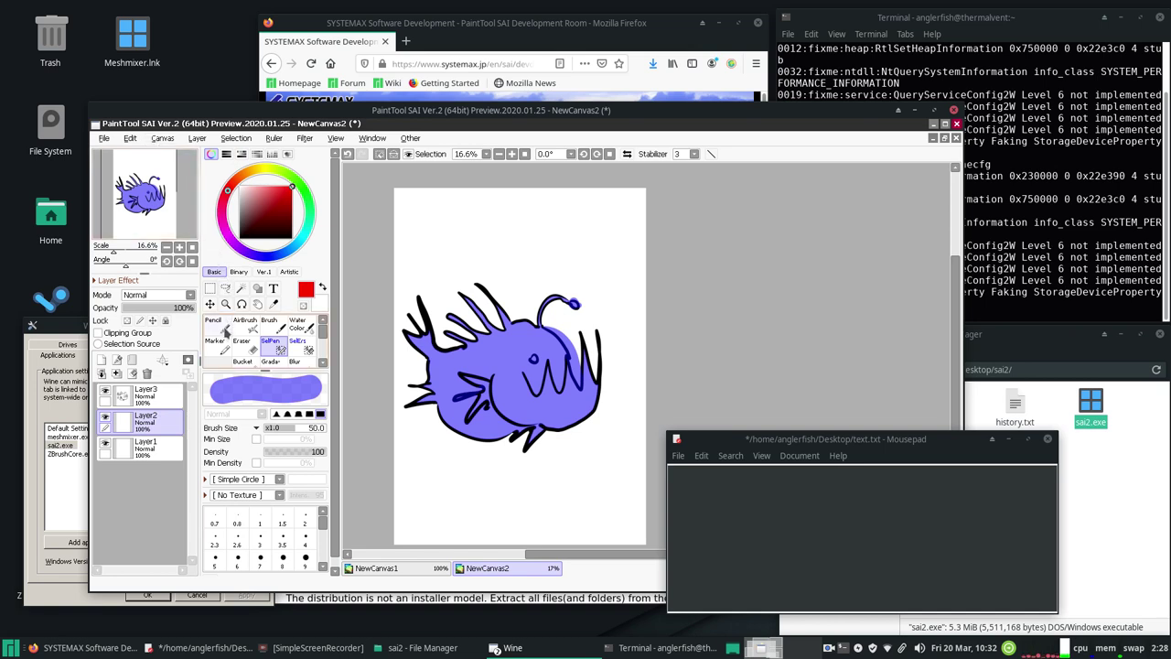
Step: Paint the selected fish red on Layer2 with the Pencil at size 350 and deselect
click(214, 322)
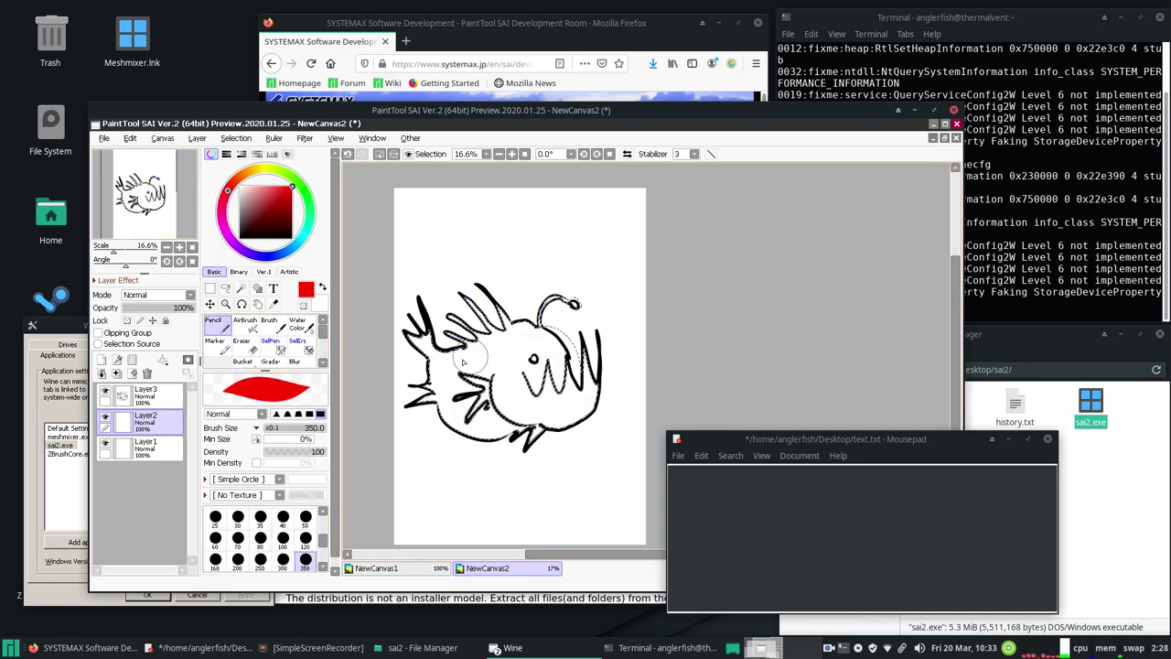
mouse_move(463, 362)
mouse_down()
mouse_move(439, 333)
mouse_move(403, 350)
mouse_move(419, 346)
mouse_move(429, 428)
mouse_move(494, 297)
mouse_up()
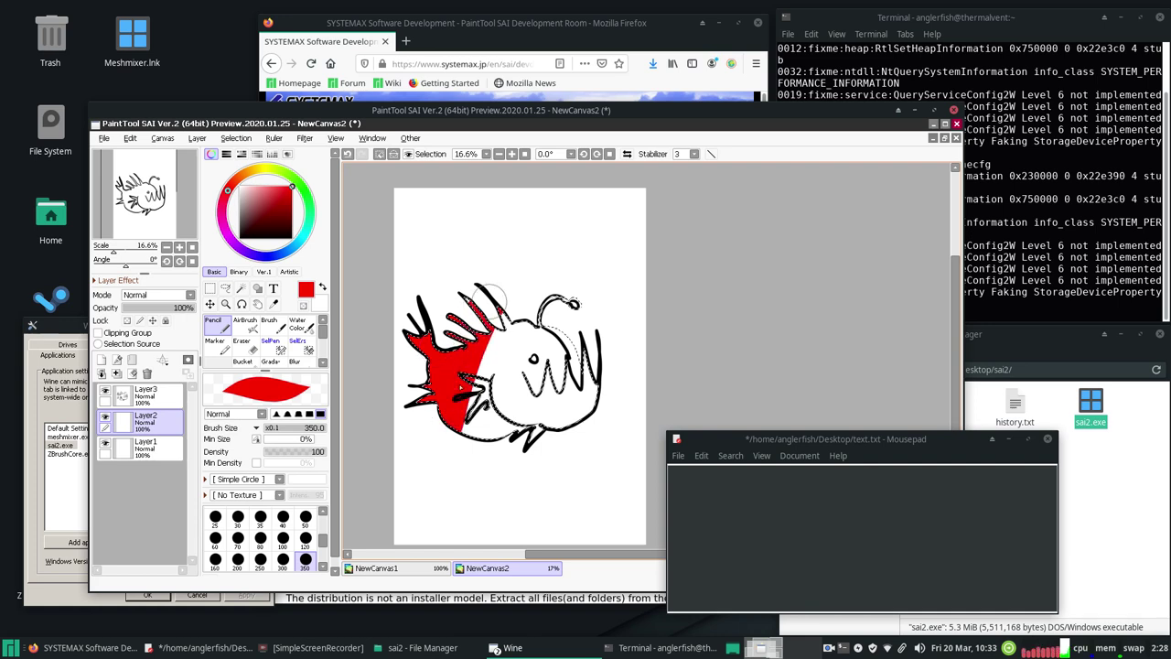
mouse_move(462, 403)
mouse_down()
mouse_move(535, 315)
mouse_move(525, 306)
mouse_move(580, 269)
mouse_move(591, 319)
mouse_move(546, 402)
mouse_up()
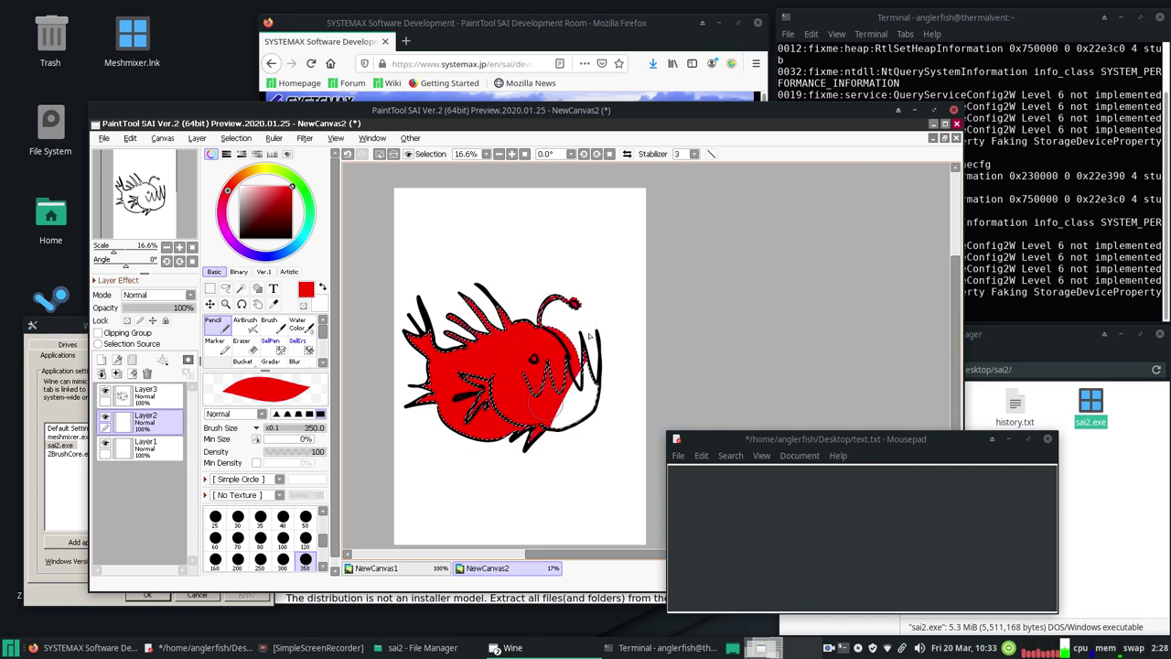
mouse_move(590, 337)
mouse_down()
mouse_move(559, 430)
mouse_move(597, 426)
mouse_up()
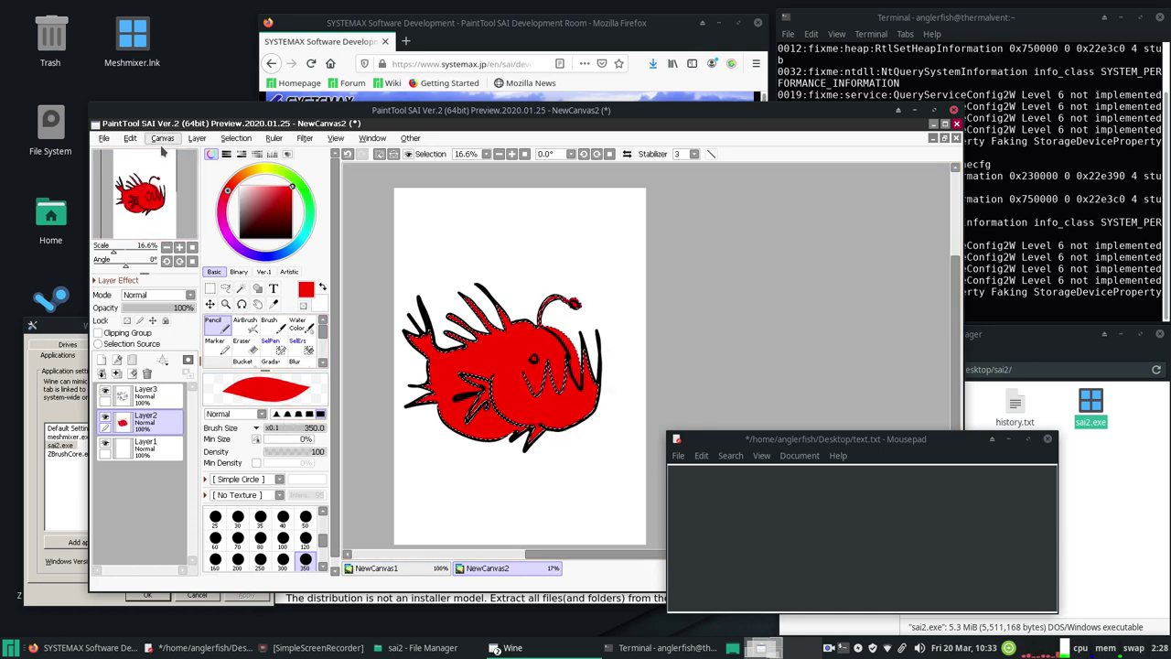
click(235, 139)
click(265, 155)
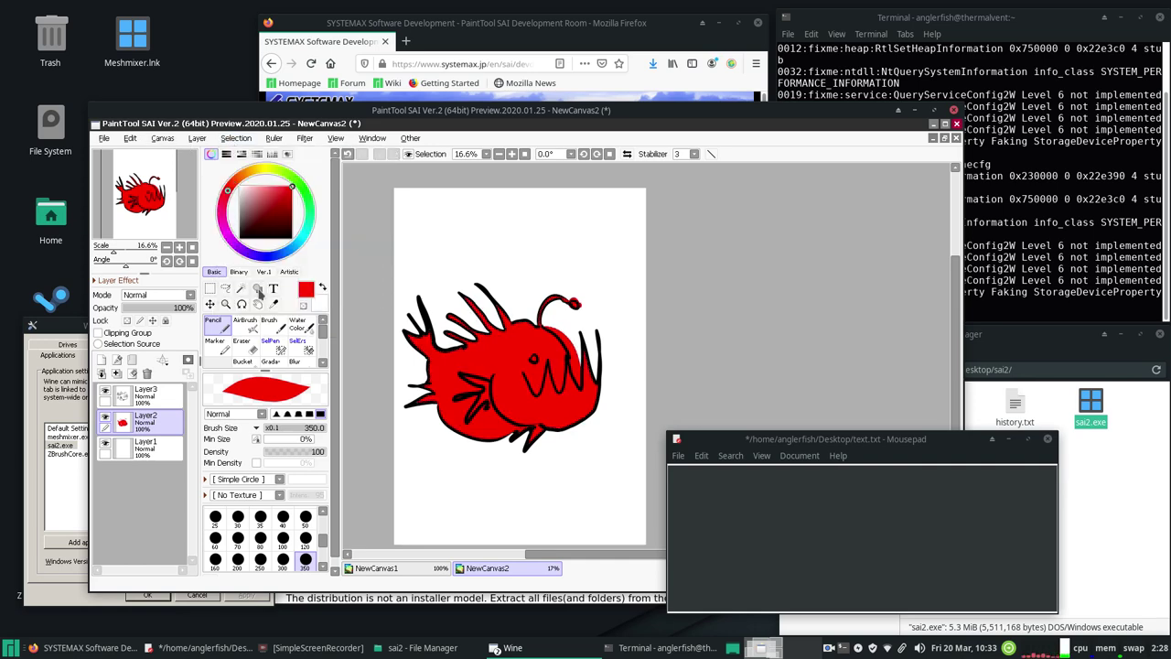
Step: Erase the outline around the forehead and front teeth on Layer3 with the Eraser and switch to the Pencil at size 35 in black
click(144, 393)
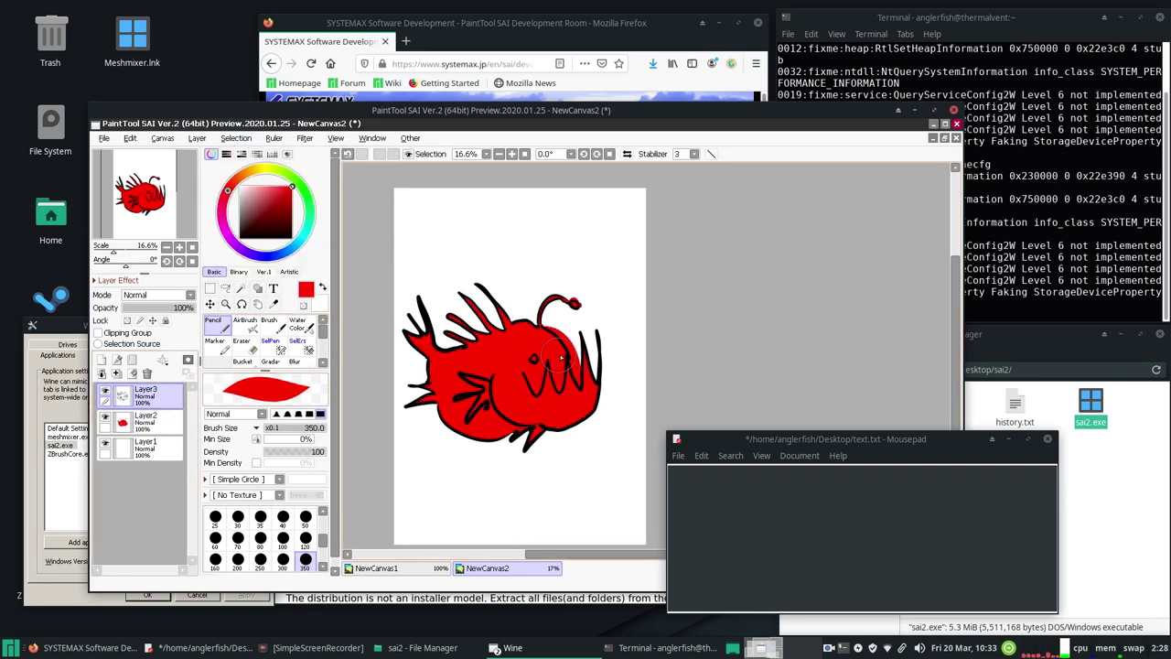
click(261, 517)
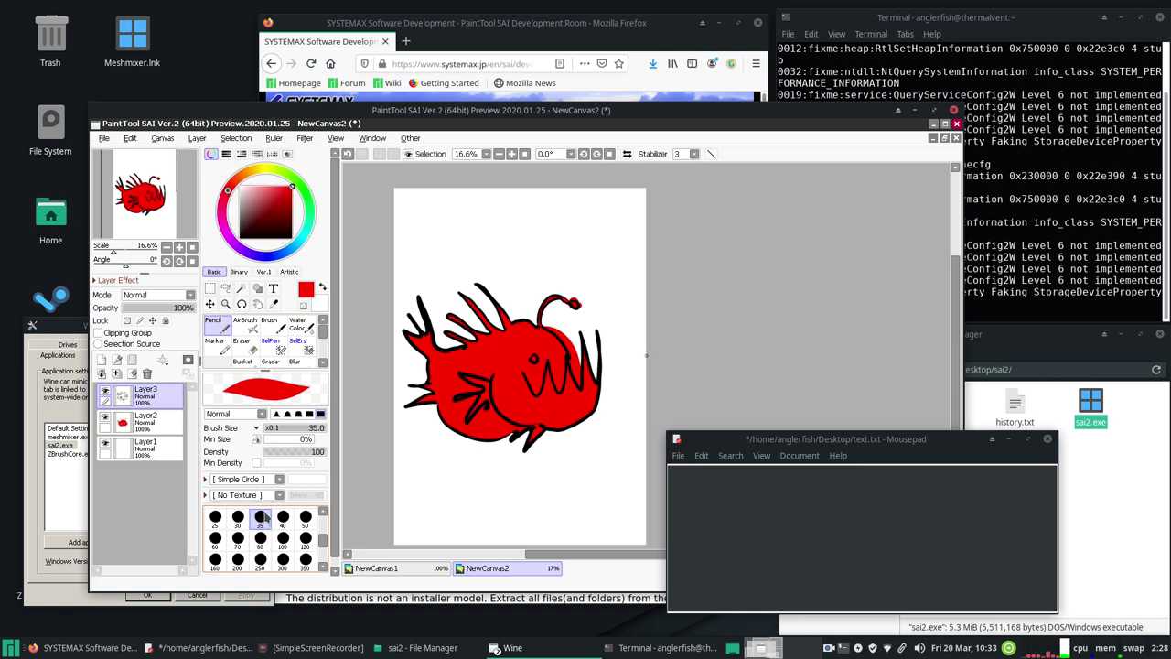
click(247, 349)
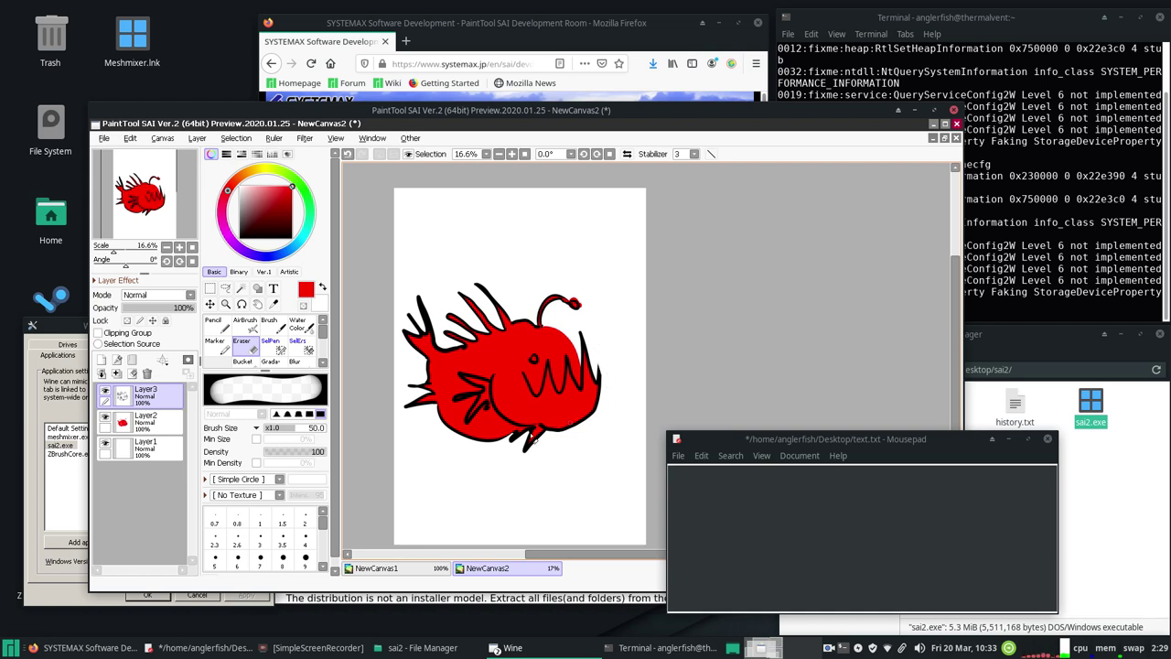
click(213, 325)
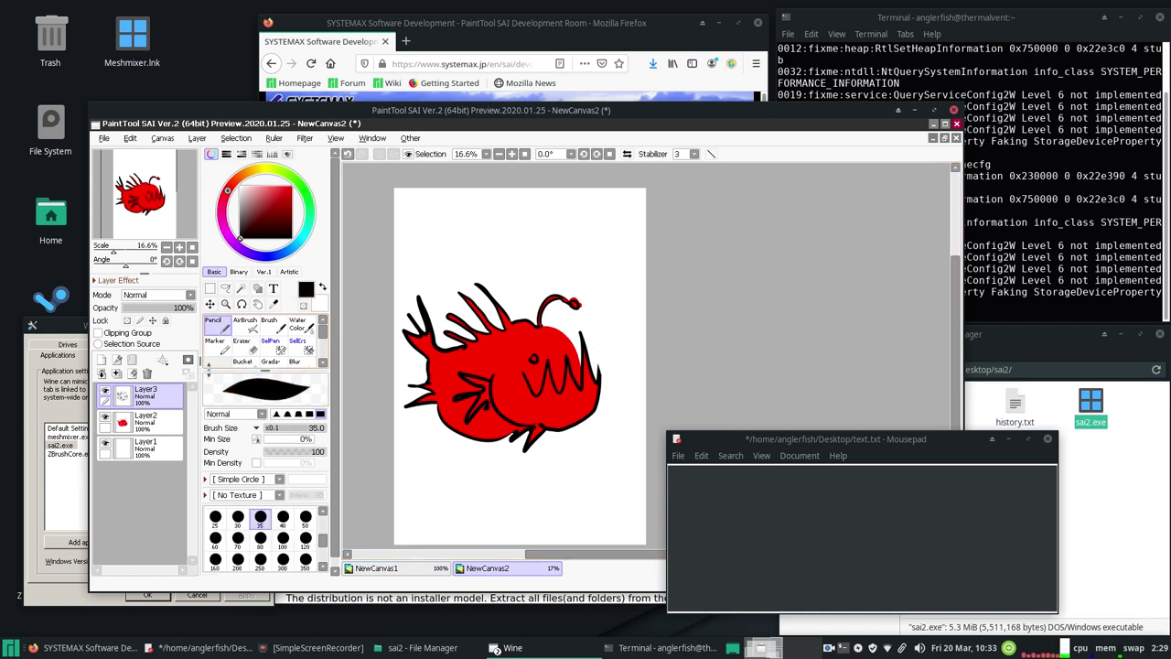
Step: Try several black Pencil strokes for the forehead outline between the lure and the front teeth on Layer3, undoing each one
drag(545, 330, 583, 381)
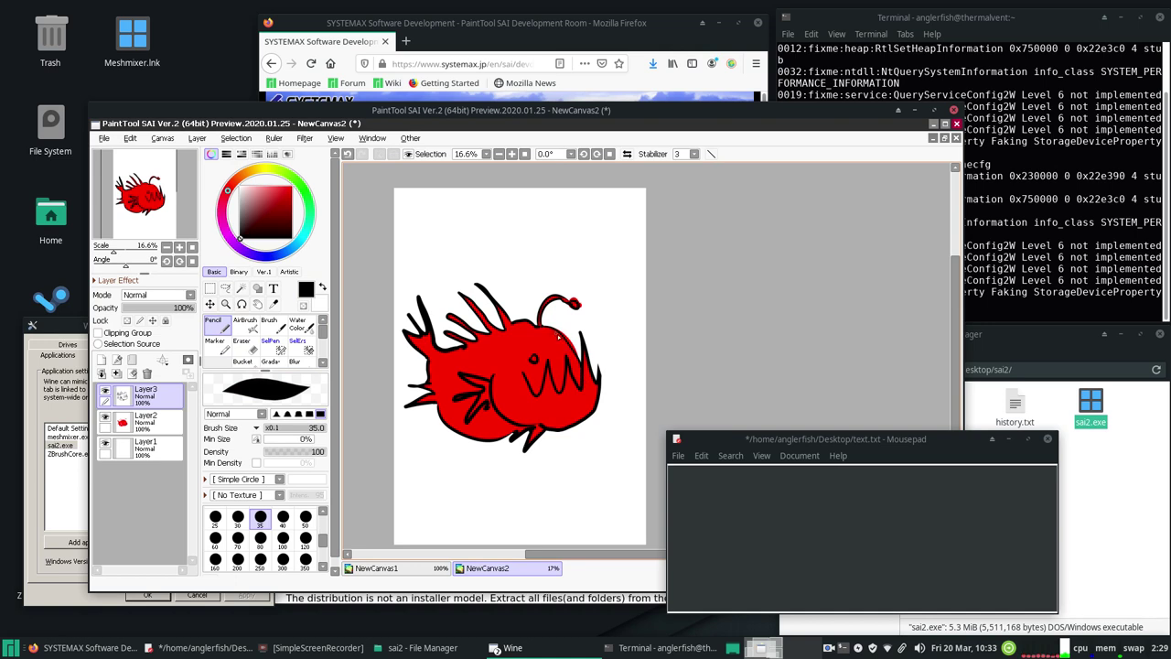
key(ctrl+z)
drag(542, 331, 584, 373)
key(ctrl+z)
mouse_move(542, 327)
mouse_down()
mouse_move(568, 341)
mouse_move(582, 377)
mouse_up()
key(ctrl+z)
drag(546, 326, 582, 385)
key(ctrl+z)
Step: Draw the forehead outline from the lure to the front teeth in black and add webbing lines between the fin spines
drag(547, 326, 580, 359)
drag(549, 329, 579, 370)
drag(507, 311, 487, 275)
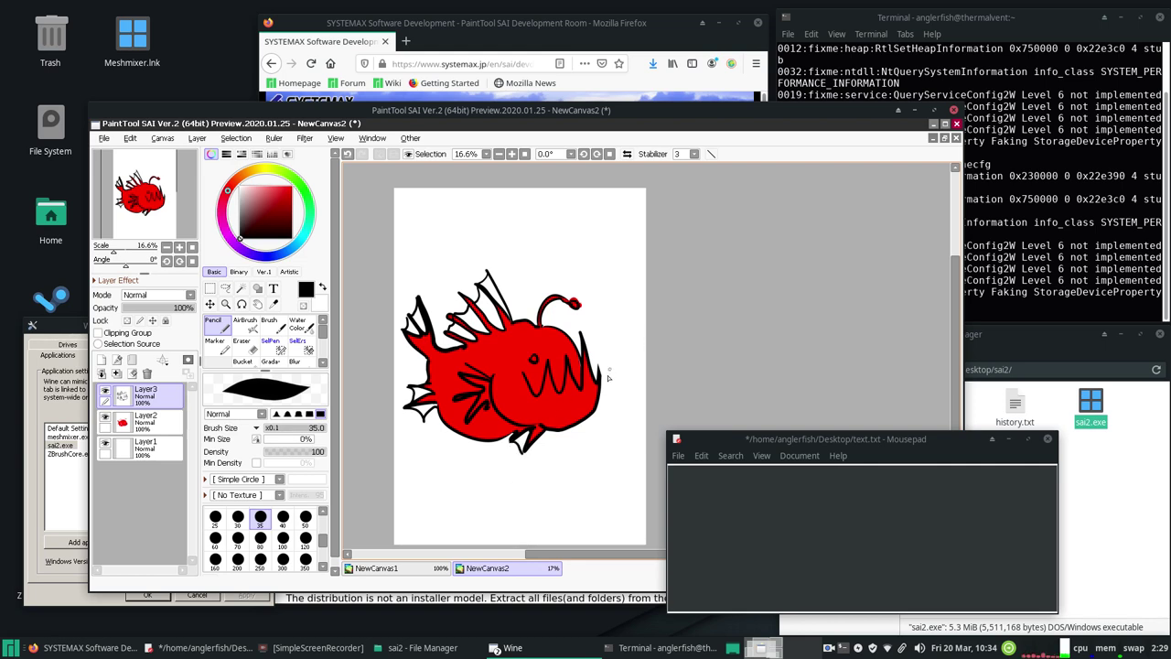
Step: Erase the red inside the eye on Layer2 with the Eraser at size 50
click(241, 346)
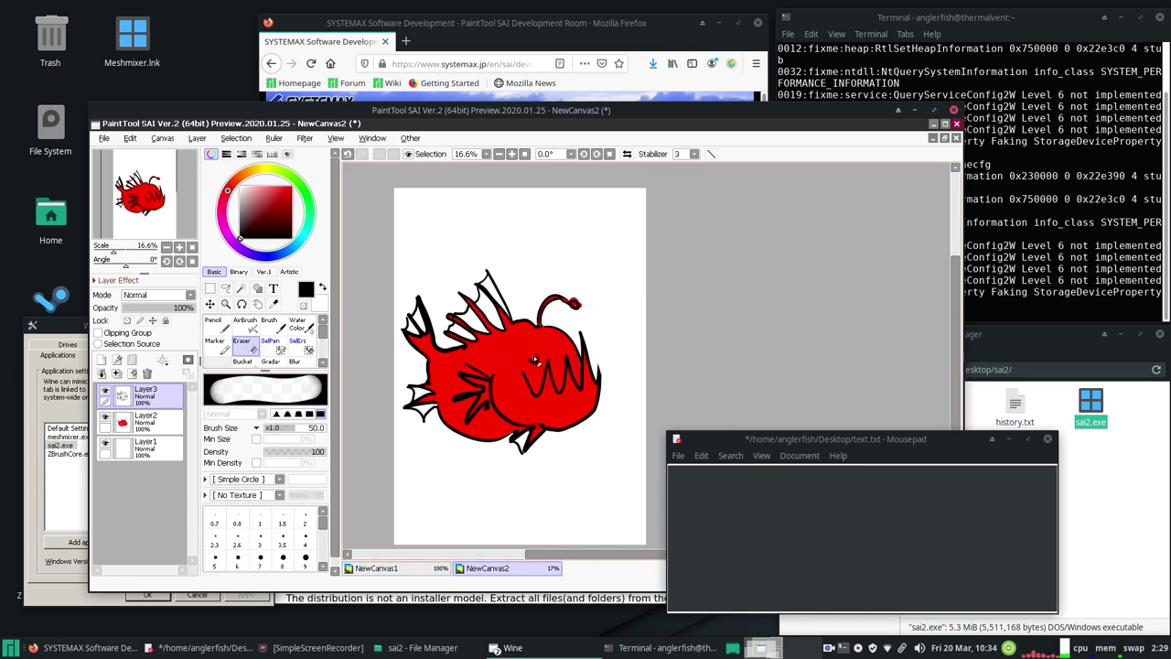
key(ctrl+z)
click(149, 423)
click(535, 360)
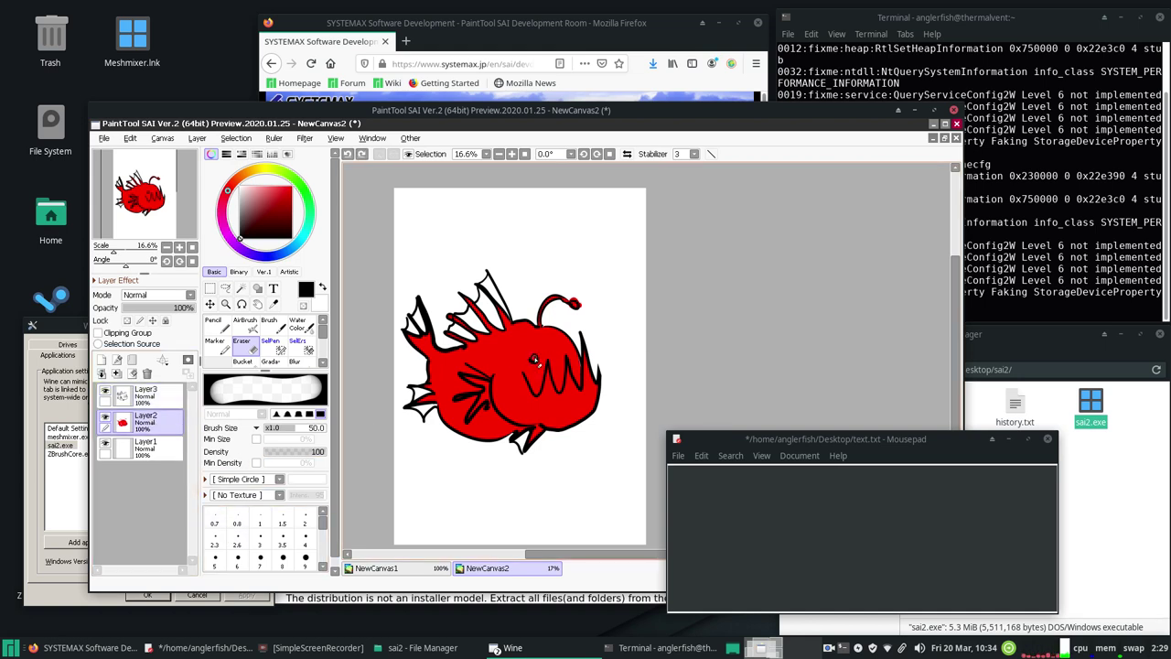
click(535, 361)
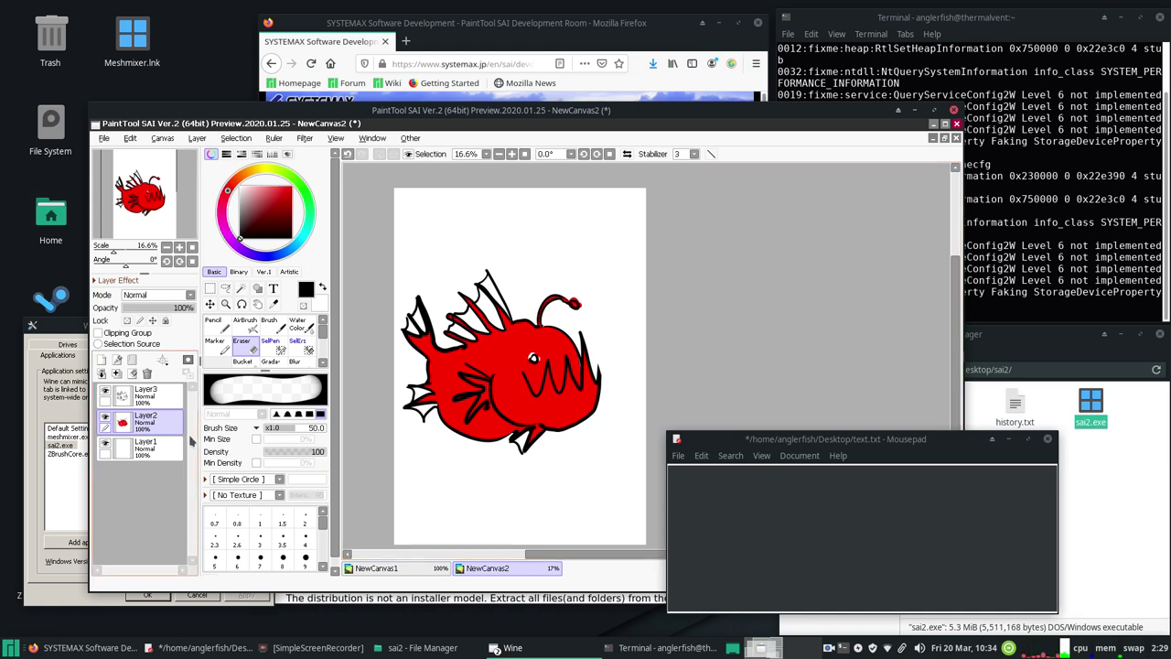
Step: Paint golden yellow behind the tail, back and belly fins and the eye on Layer1 with the Pencil at size 300
click(146, 448)
click(260, 169)
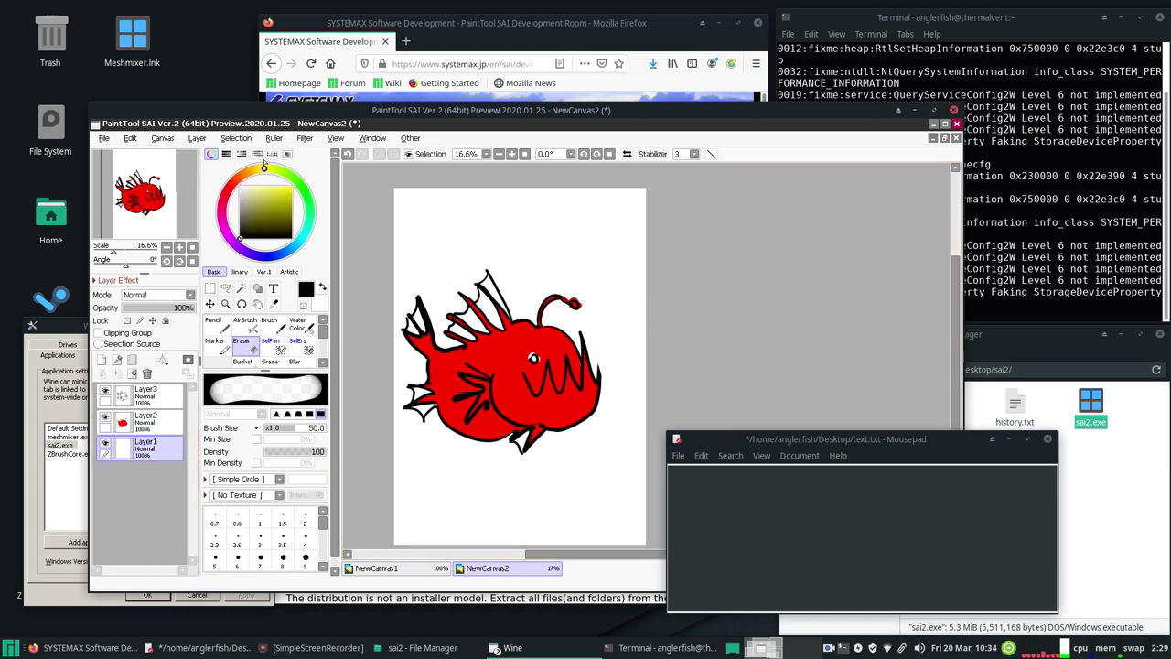
mouse_move(252, 179)
mouse_down()
mouse_move(252, 163)
mouse_move(293, 185)
mouse_up()
click(213, 322)
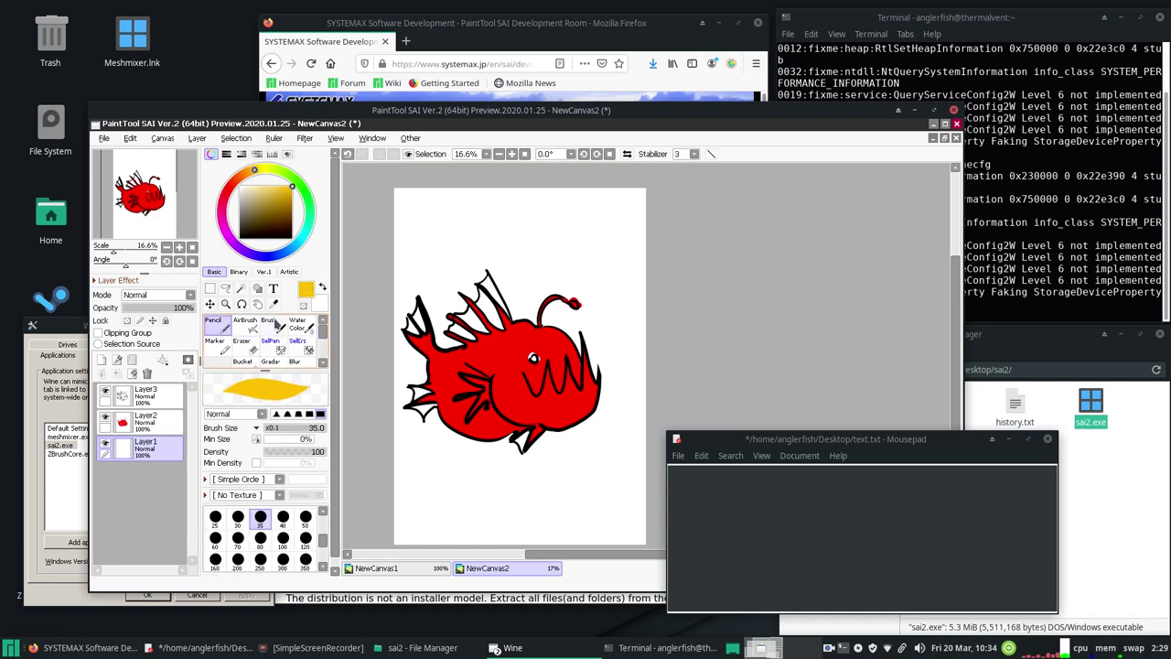
click(283, 559)
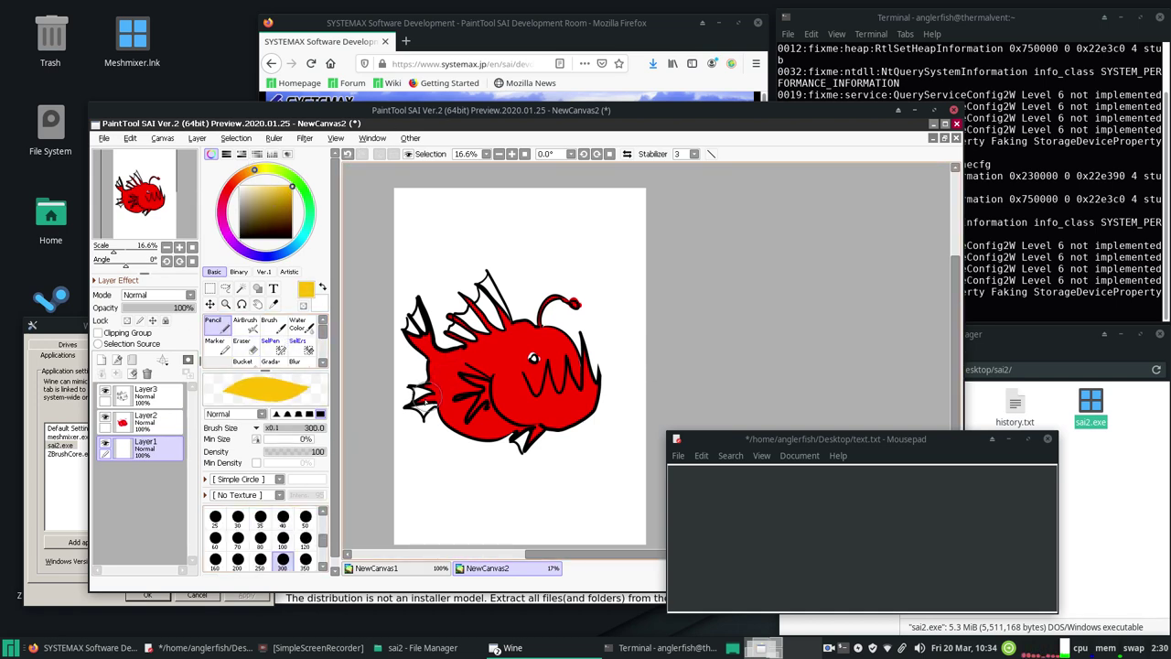
mouse_move(421, 395)
mouse_down()
mouse_move(414, 407)
mouse_move(430, 414)
mouse_up()
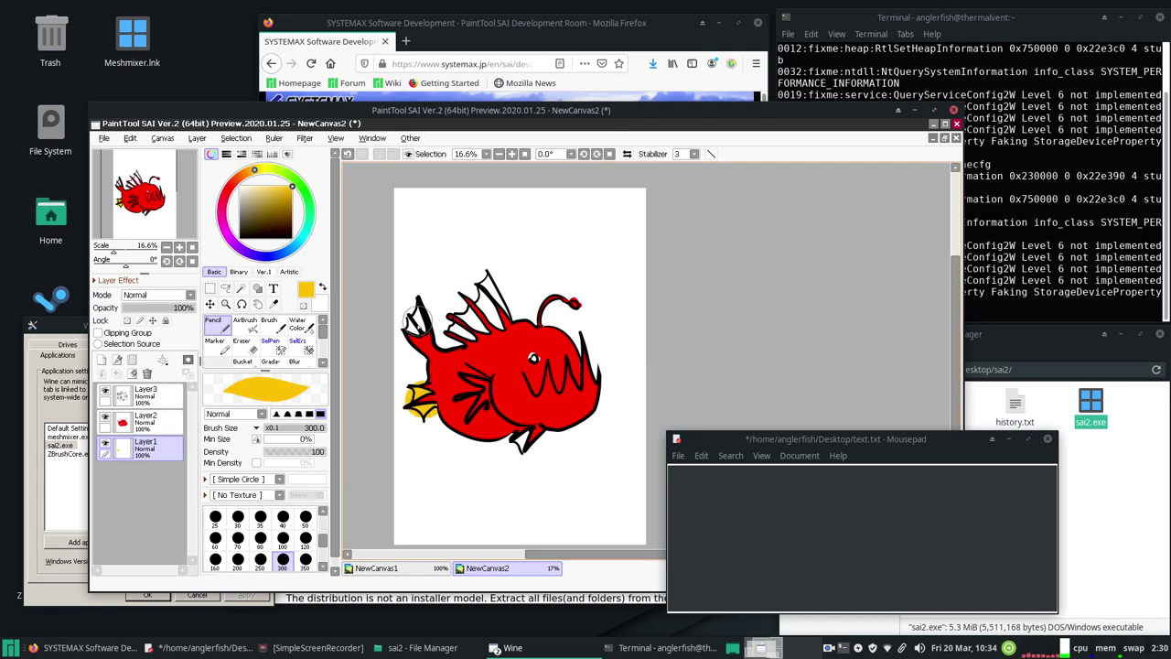
mouse_move(416, 320)
mouse_down()
mouse_move(474, 318)
mouse_move(478, 282)
mouse_move(499, 320)
mouse_up()
click(535, 360)
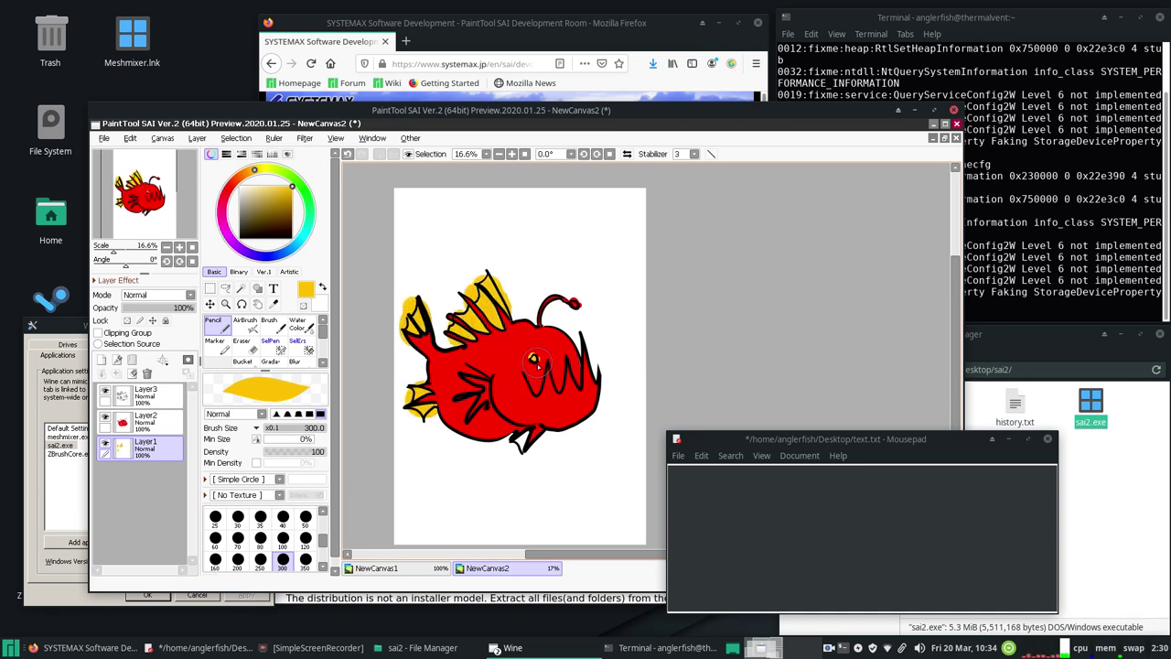
drag(526, 438, 526, 452)
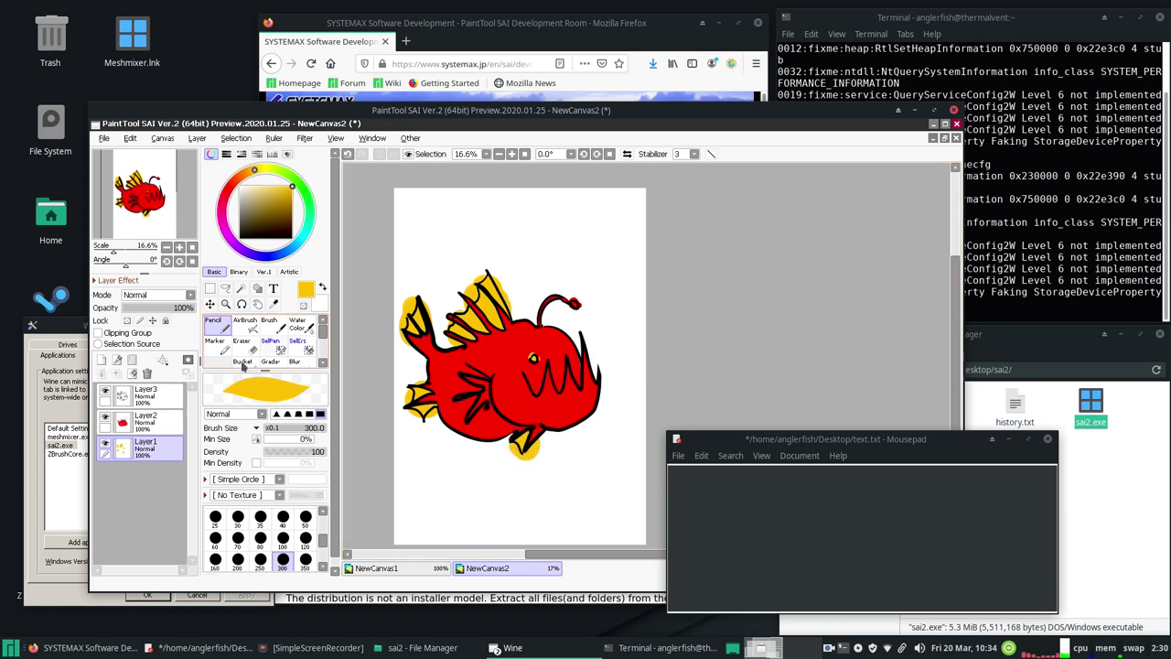
Step: Select the area outside the fish outline on Layer3 with the Magic Wand, using Current Layer as the selection source
click(171, 404)
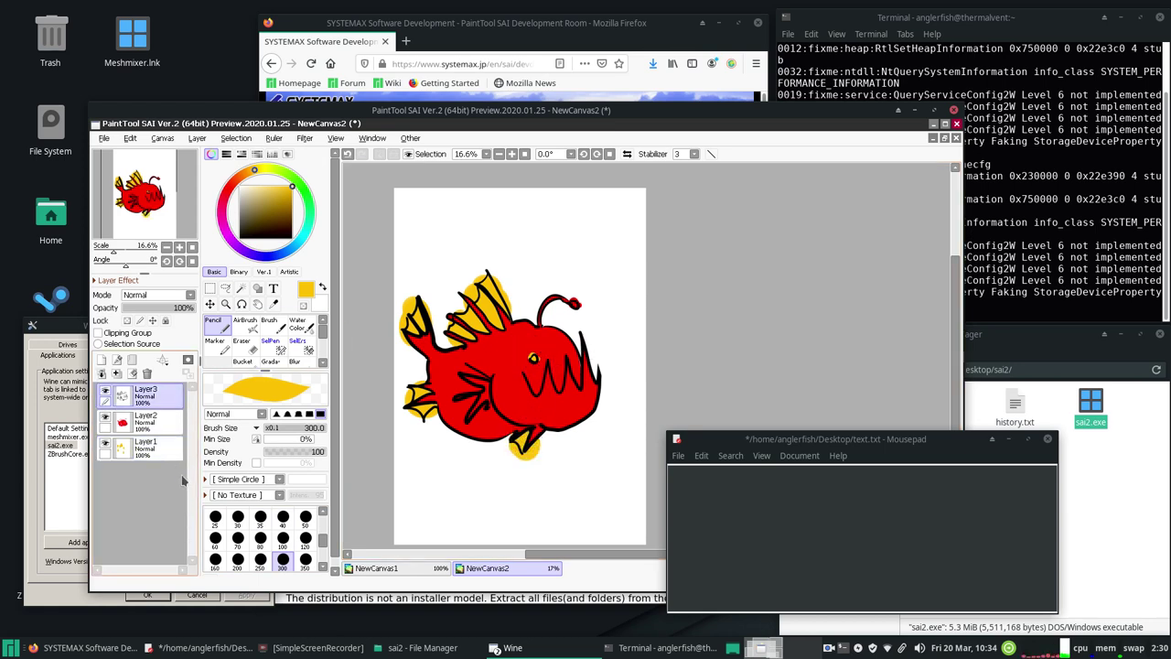
click(226, 289)
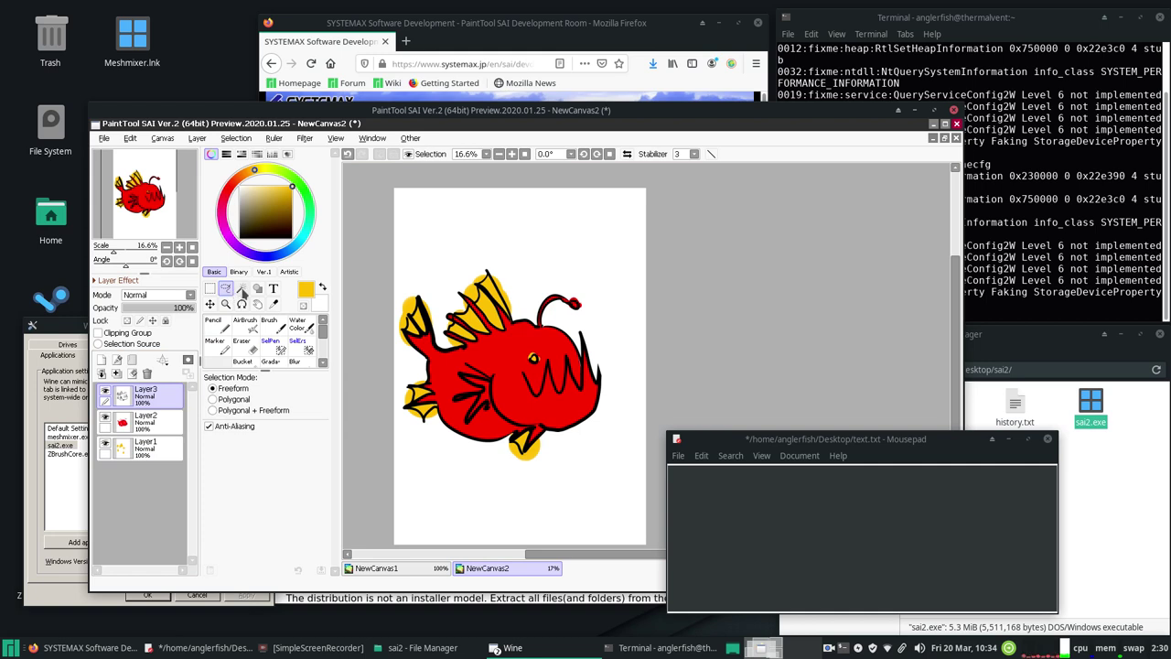
click(241, 289)
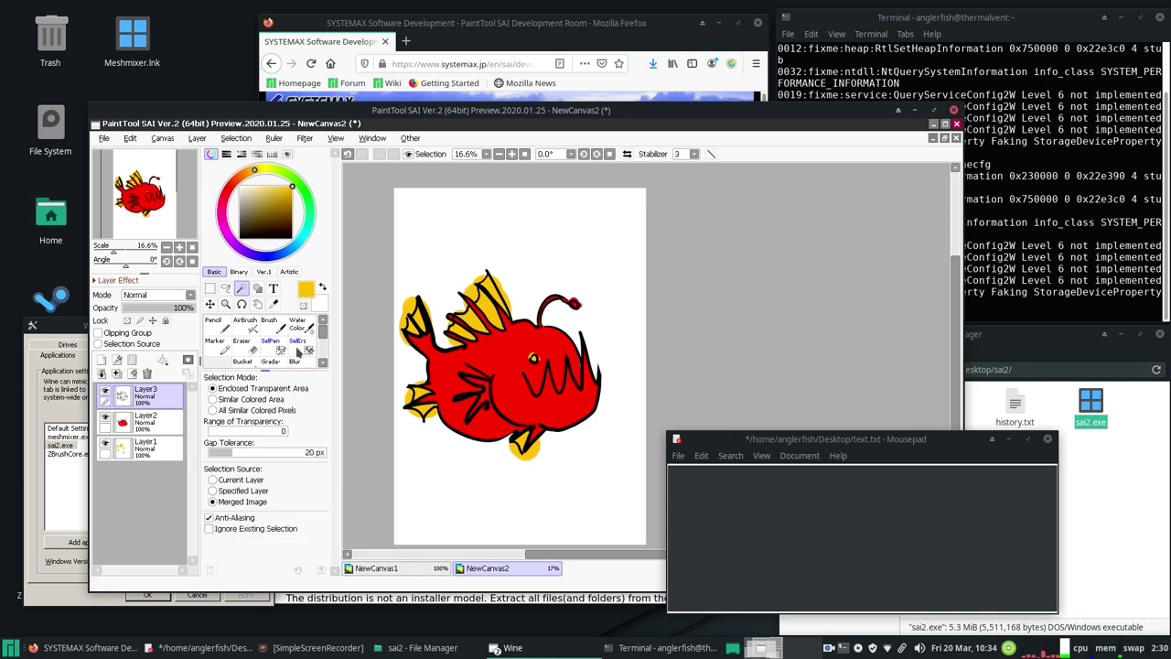
click(213, 479)
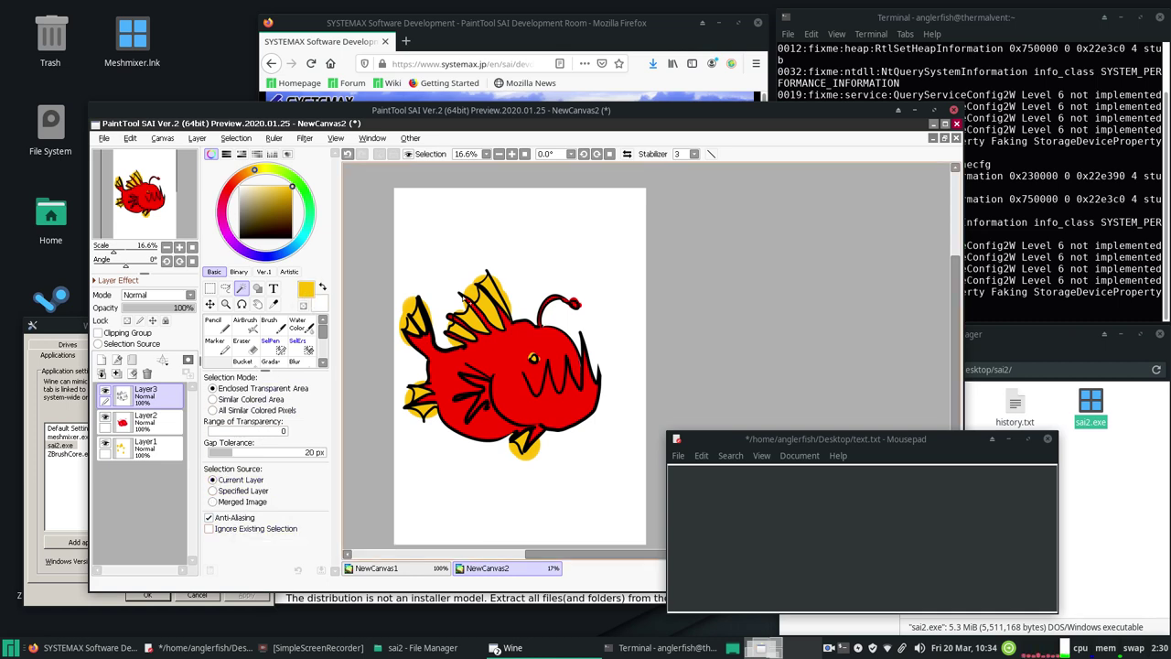
click(550, 266)
Step: Clear the color spilling outside the outline from Layer2 and Layer1, and deselect
click(163, 421)
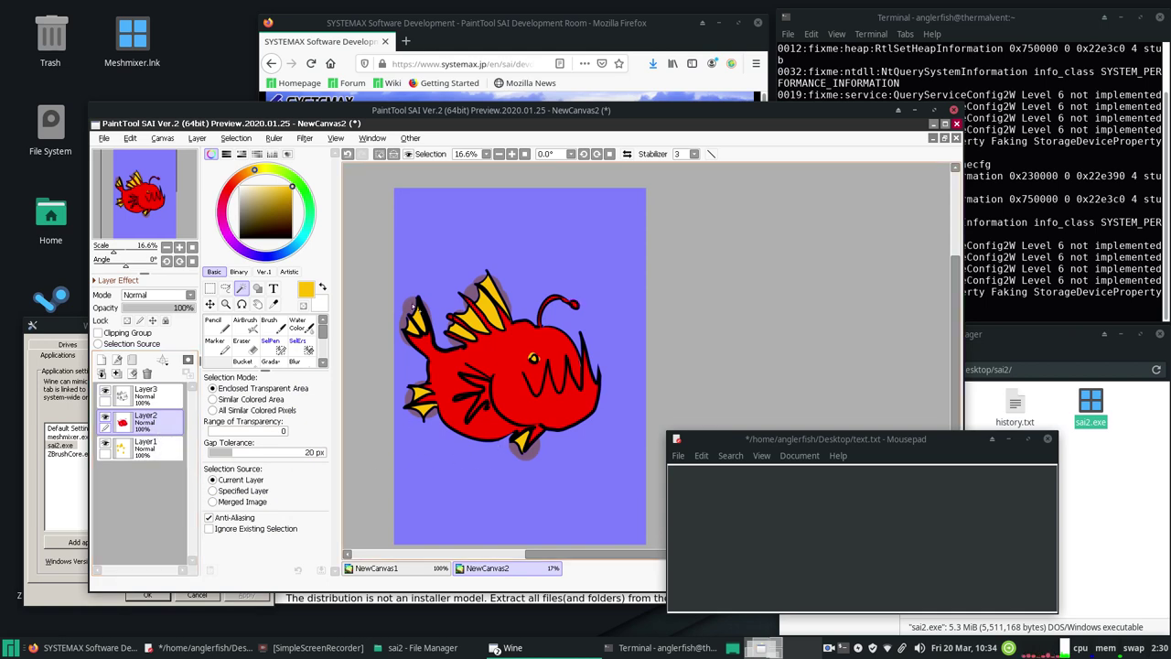
click(163, 447)
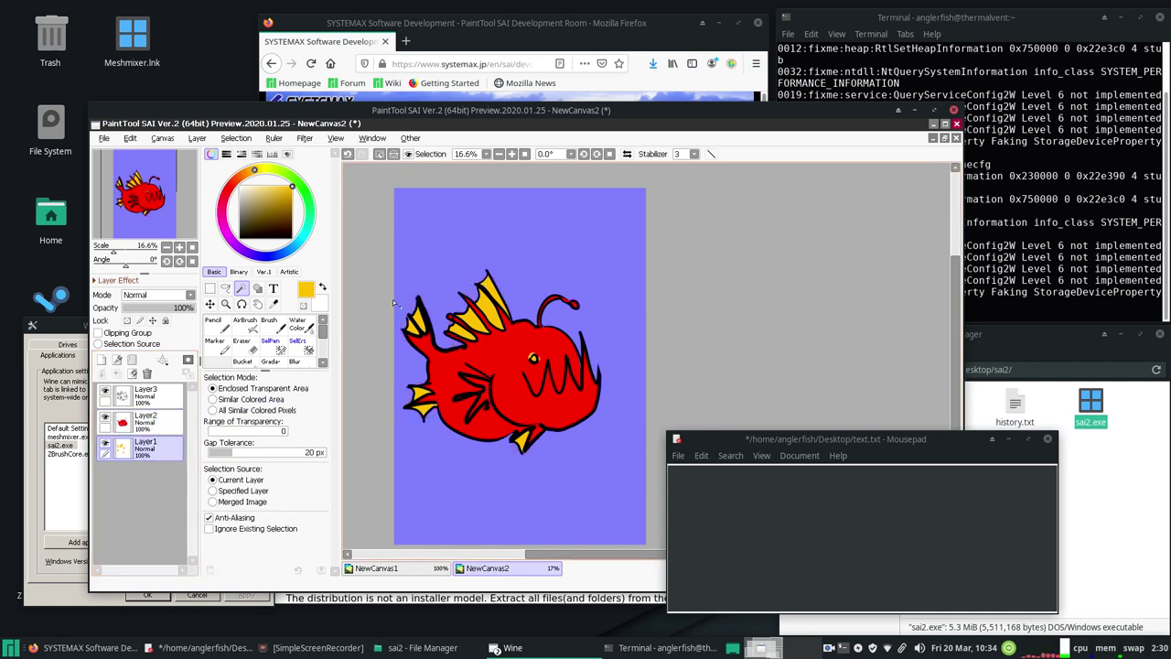
click(236, 138)
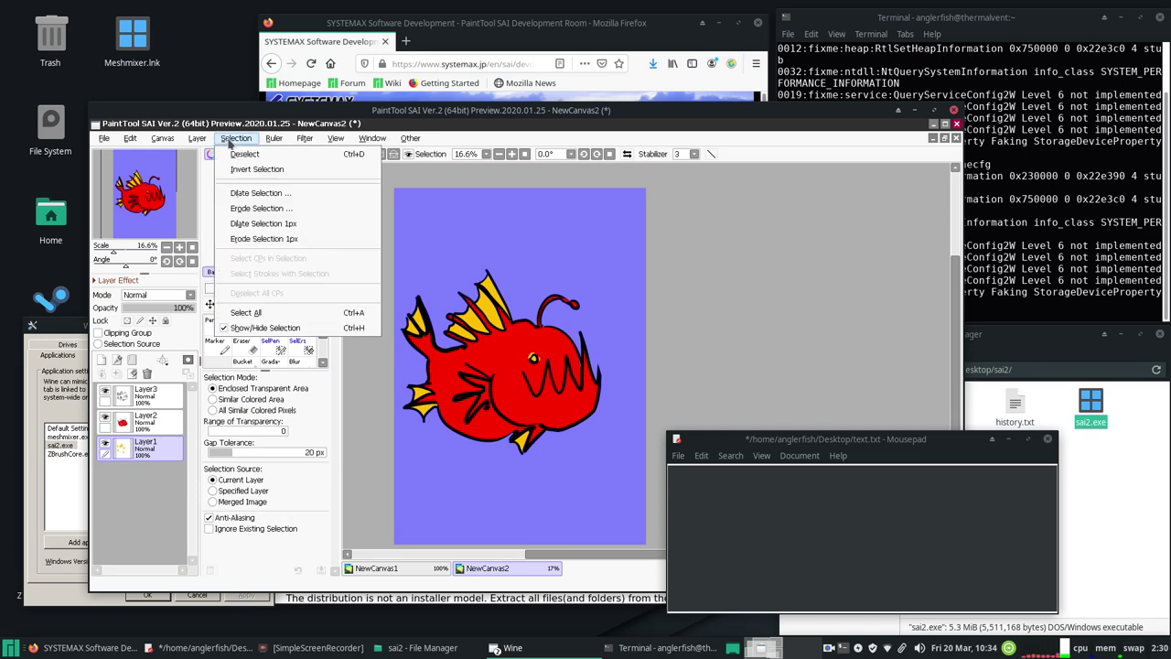
click(258, 157)
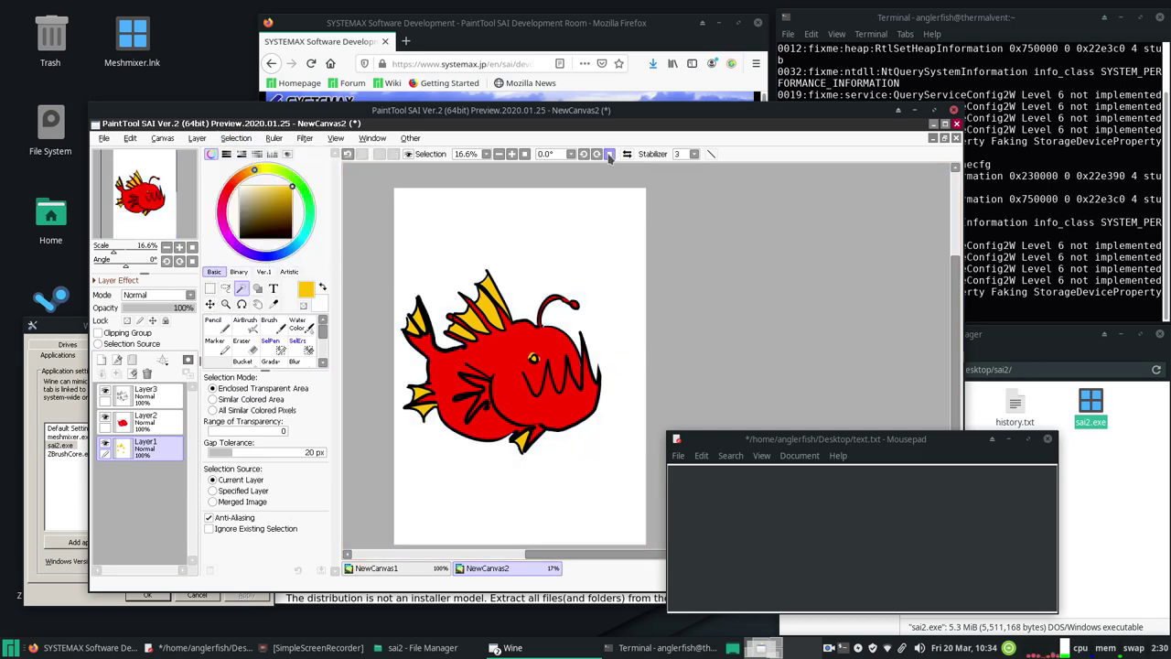
Step: Try merging Layer3 down into Layer2 and undo the merge
click(511, 153)
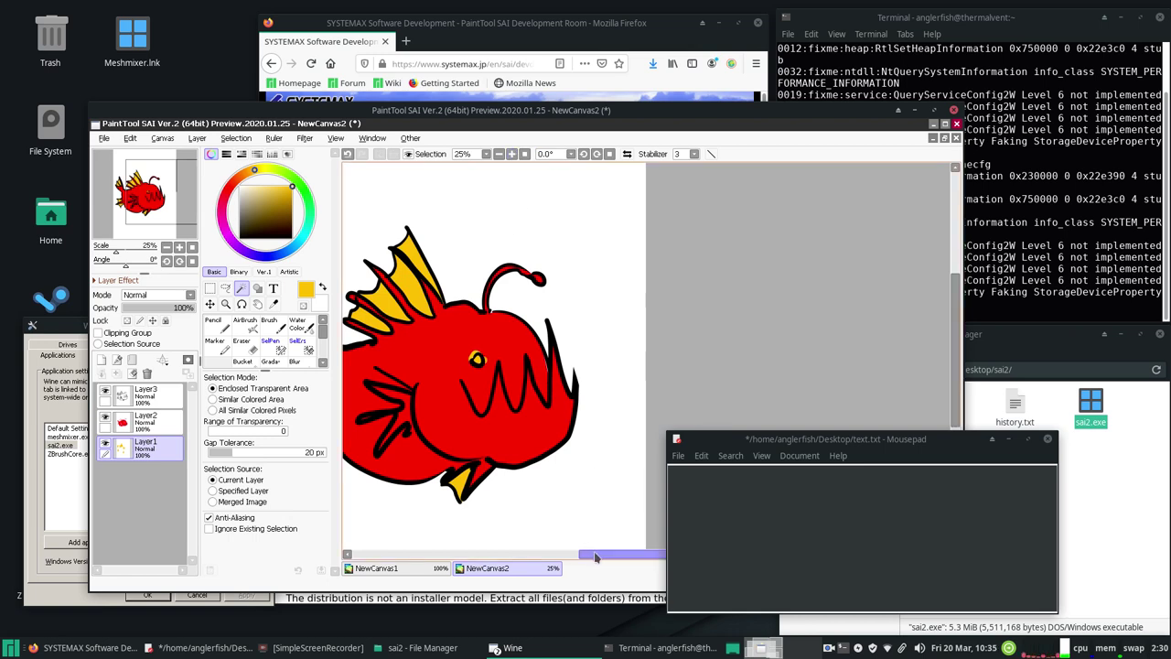
drag(593, 553, 520, 549)
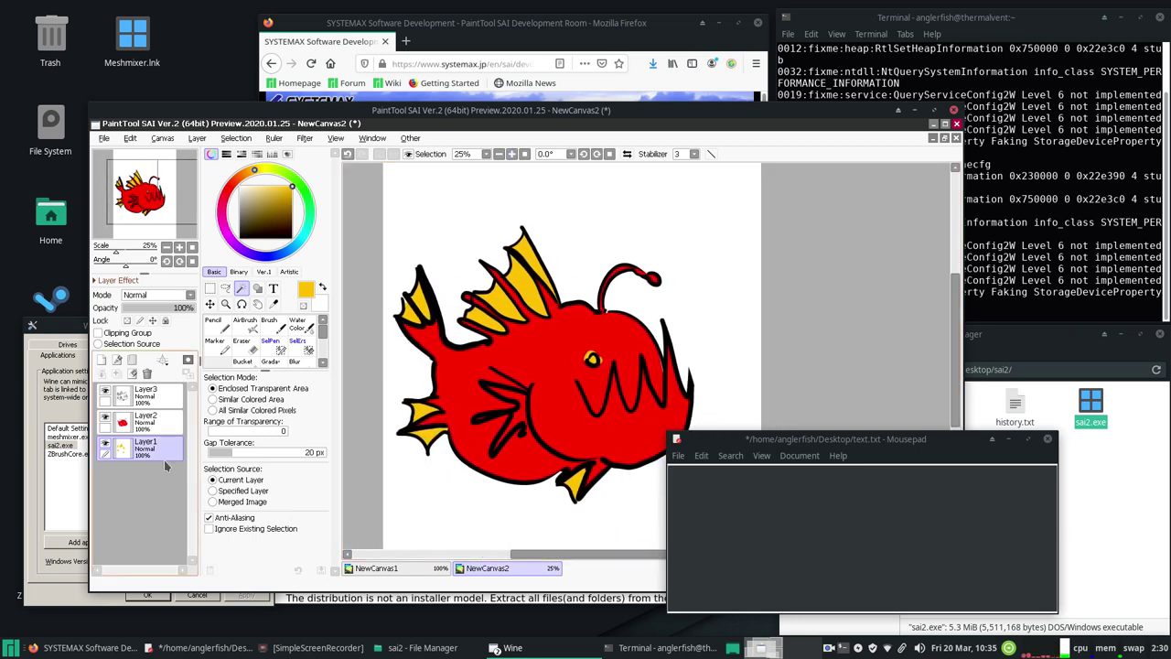
click(153, 398)
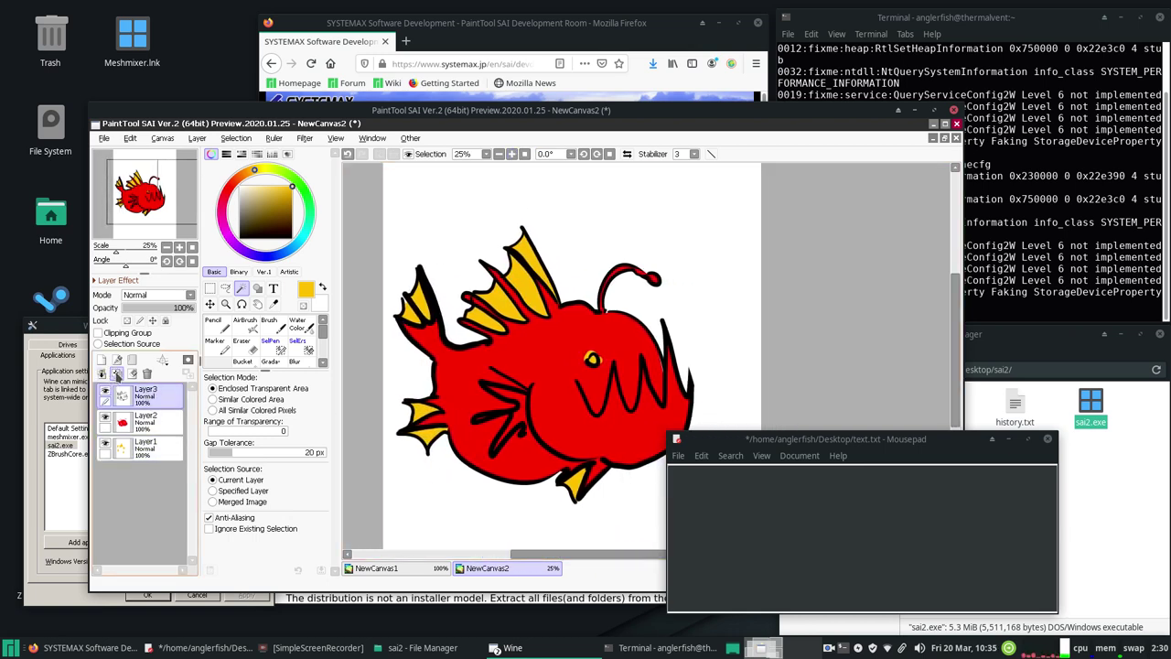
click(116, 373)
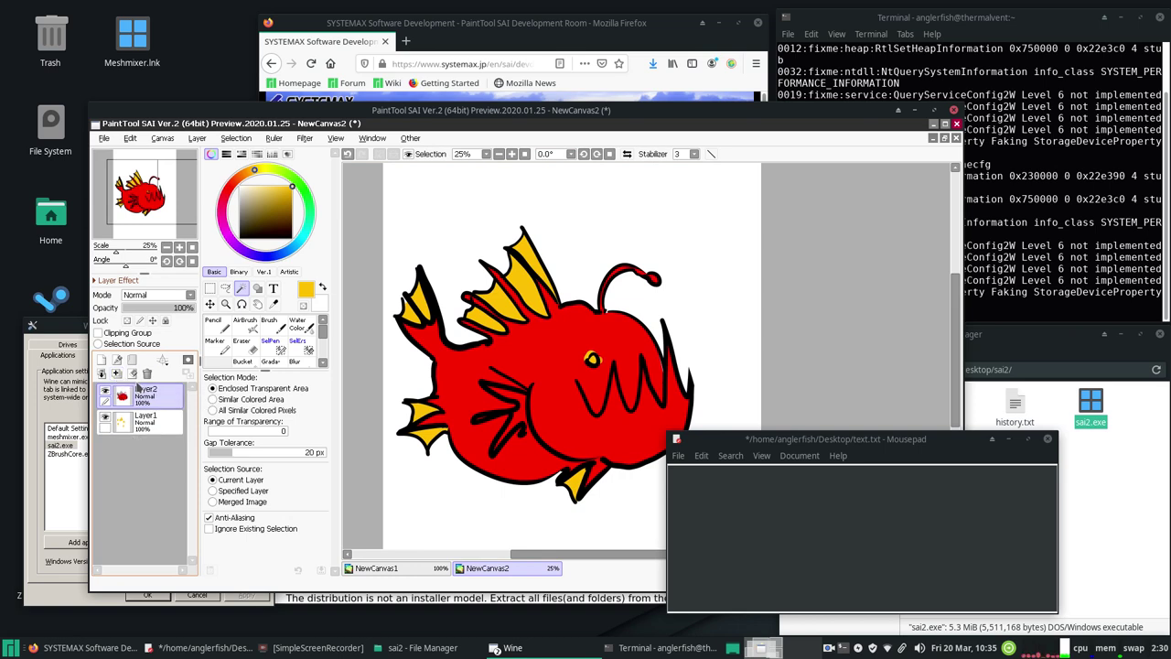
click(130, 138)
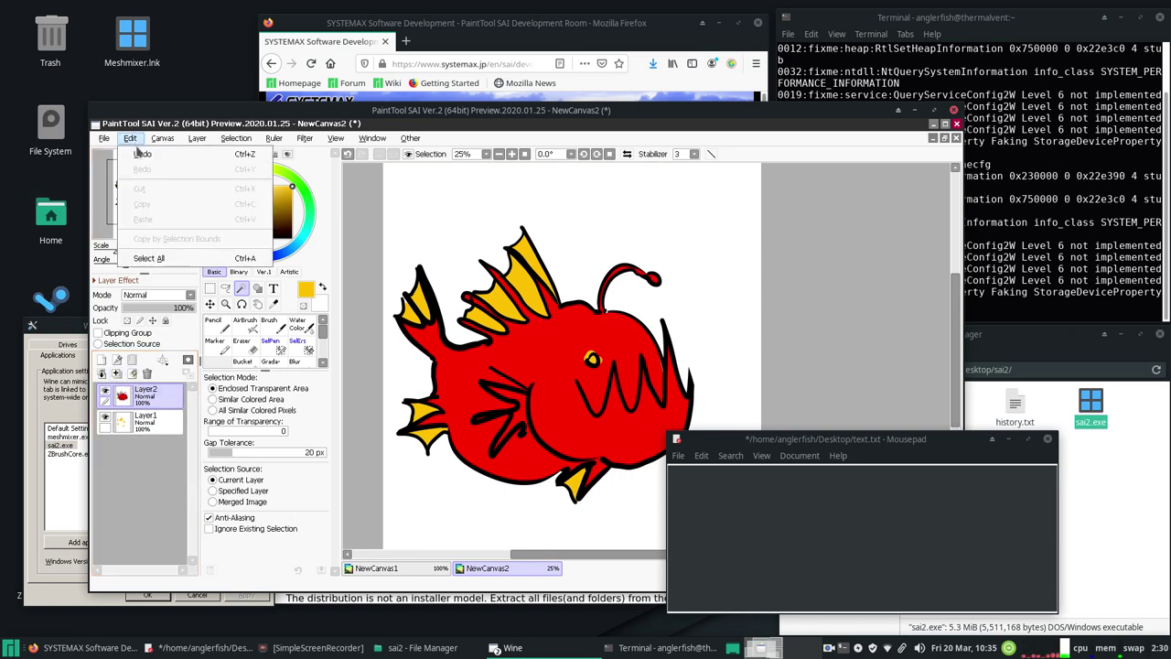
click(142, 154)
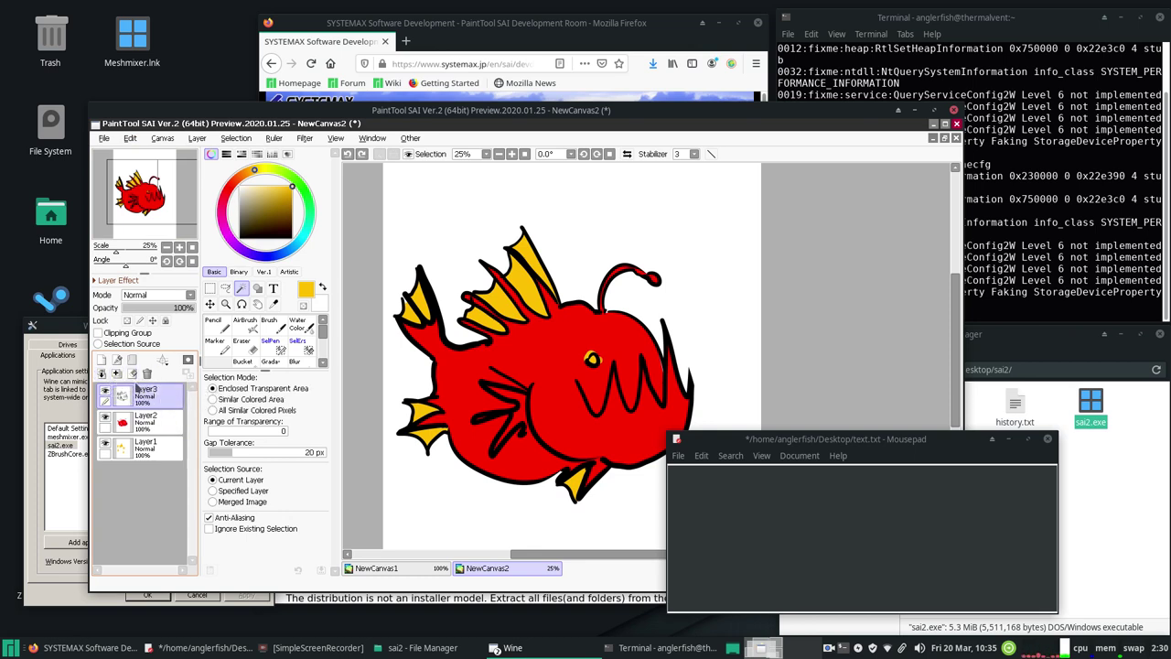
click(166, 406)
right_click(167, 408)
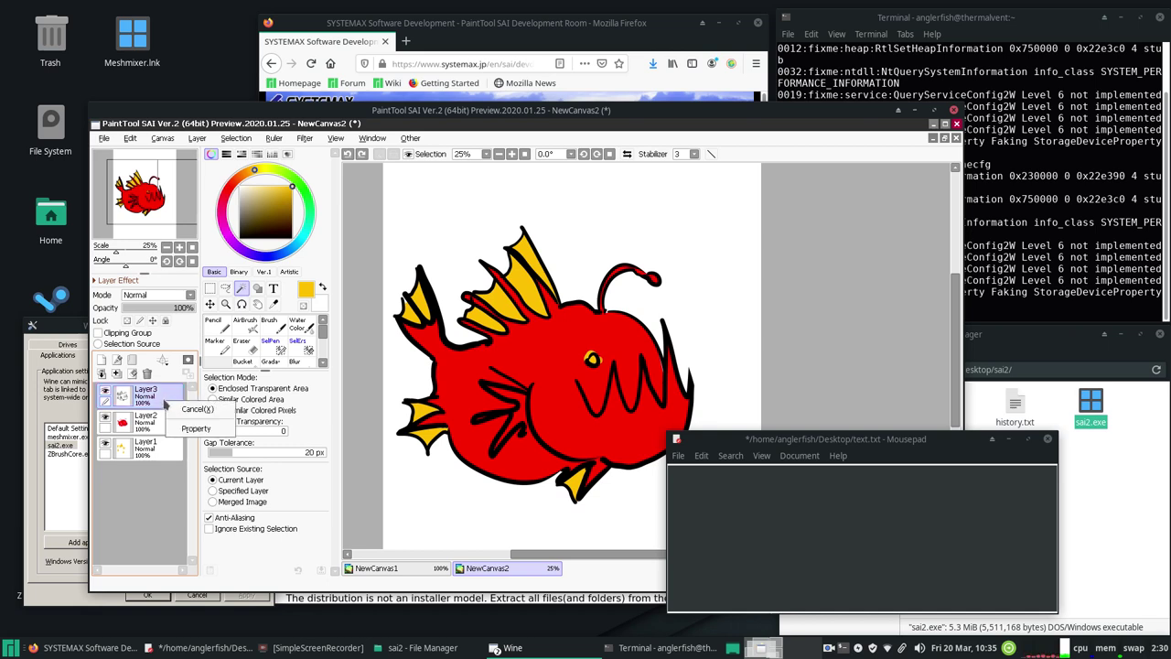
click(156, 495)
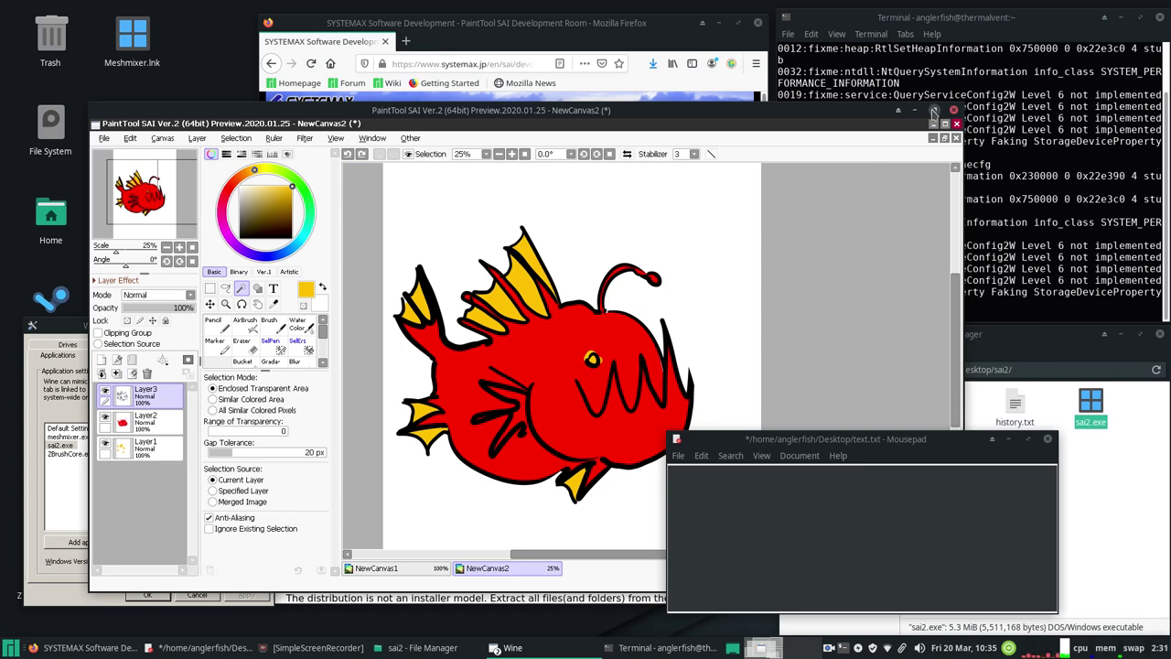
Step: Maximize the drawing window, enlarge the canvas view to 50%, and shift the Mousepad window away from the fish
click(932, 111)
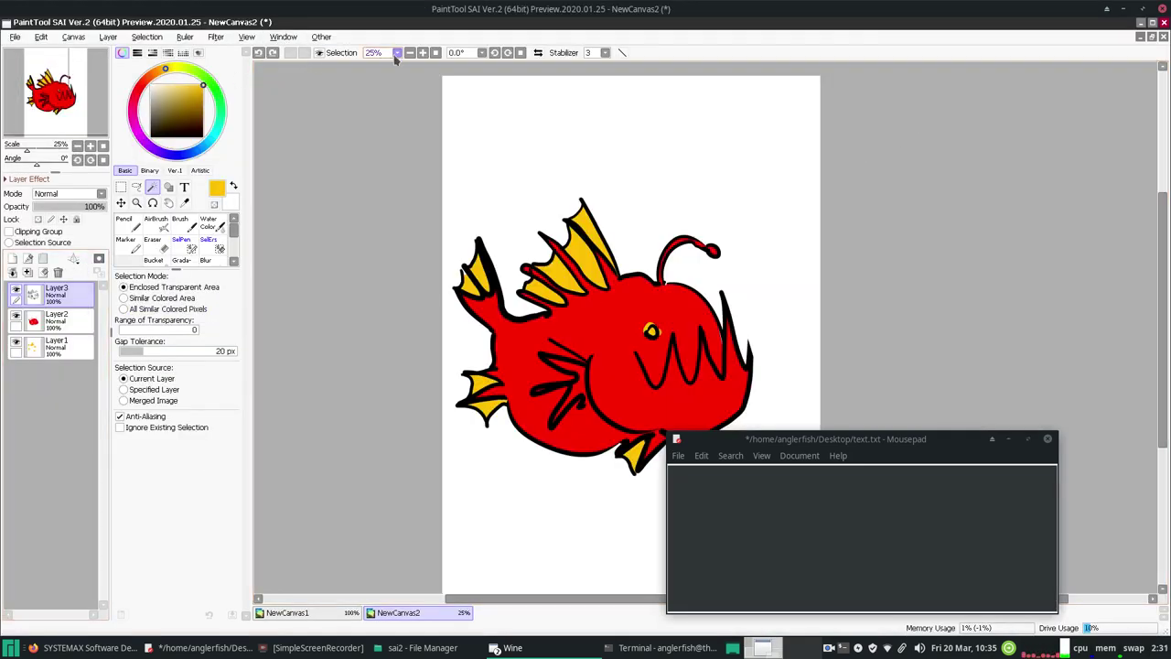
click(423, 53)
click(423, 54)
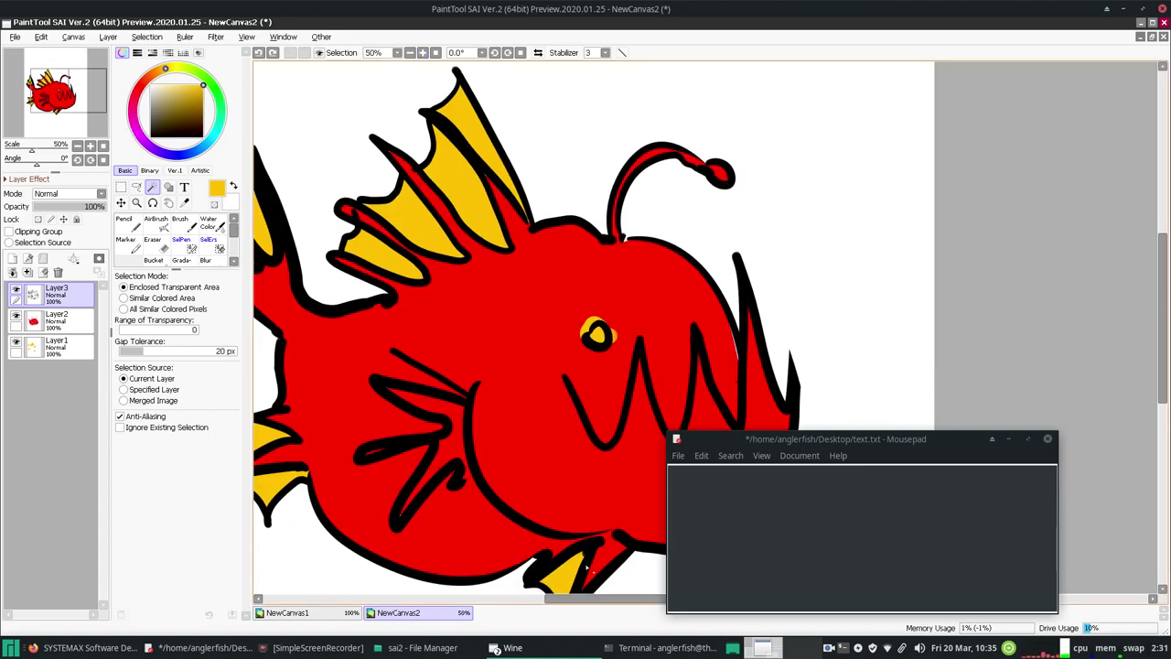
drag(605, 599, 564, 600)
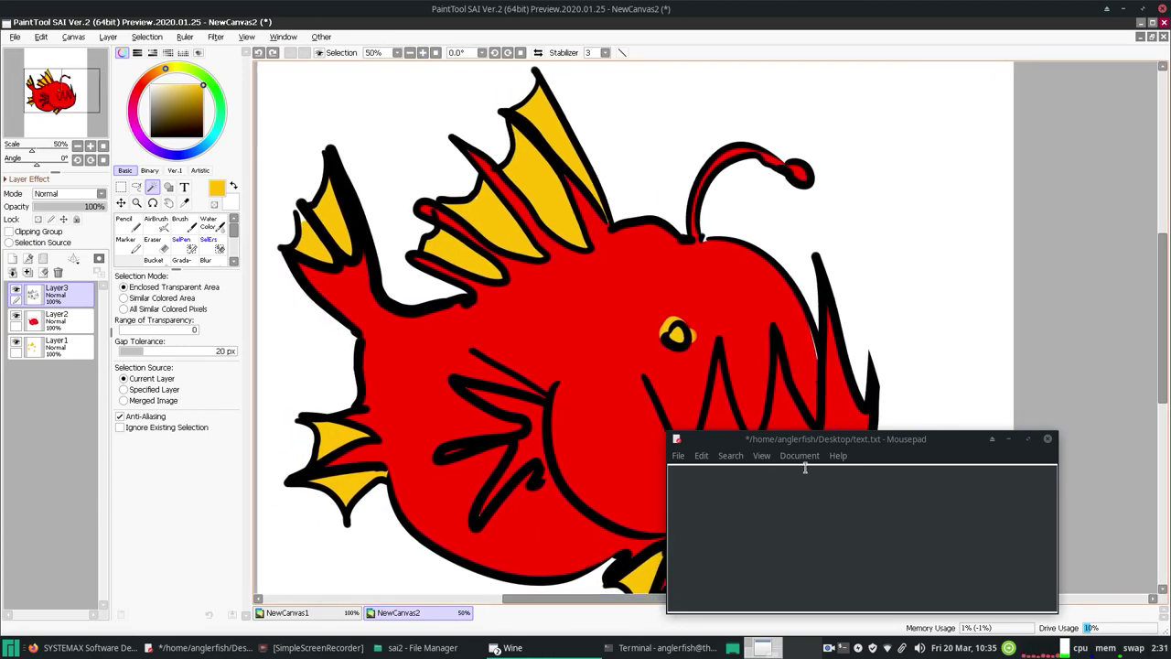
drag(844, 440, 881, 434)
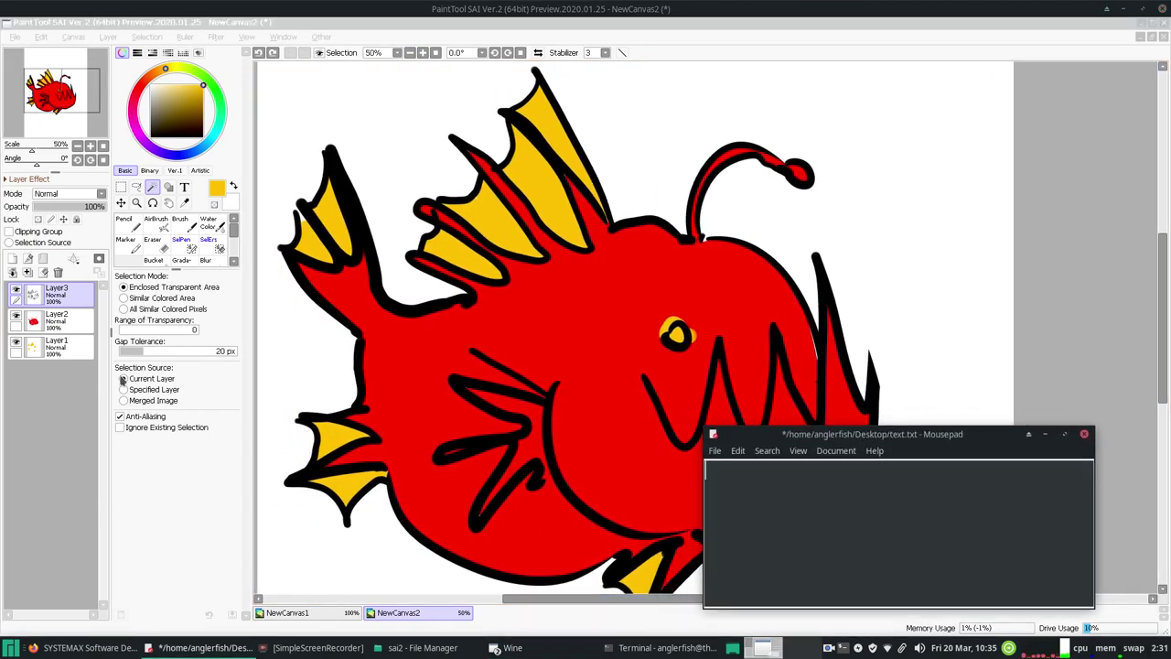
Step: Duplicate the red fill layer, Layer2
click(67, 327)
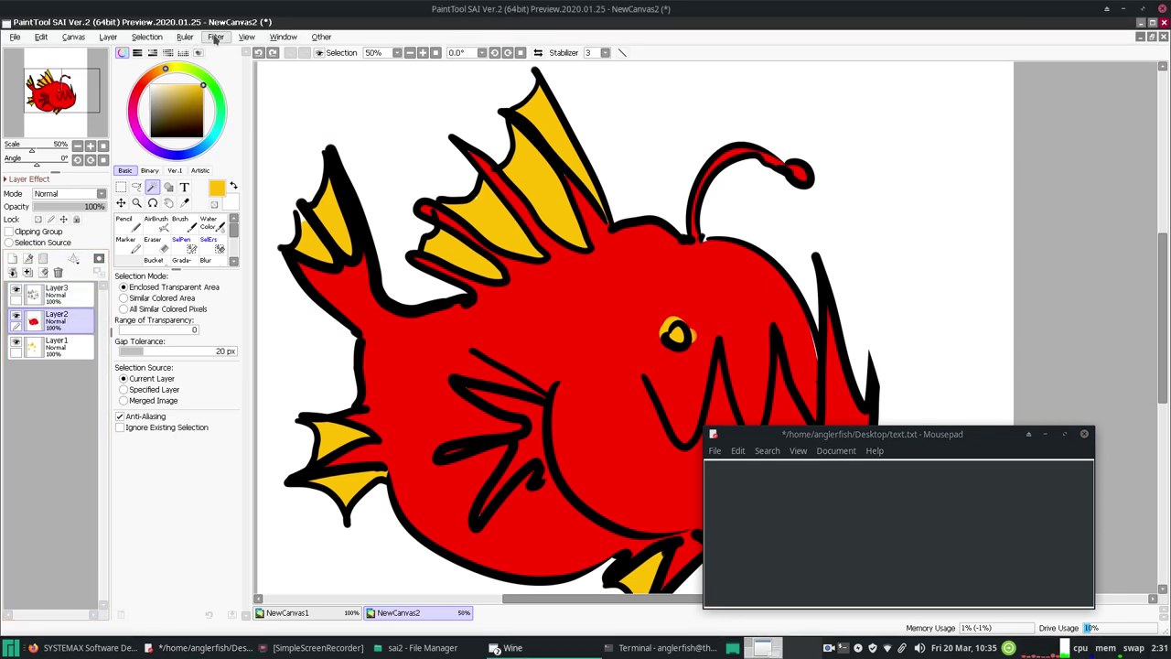
click(108, 37)
click(146, 95)
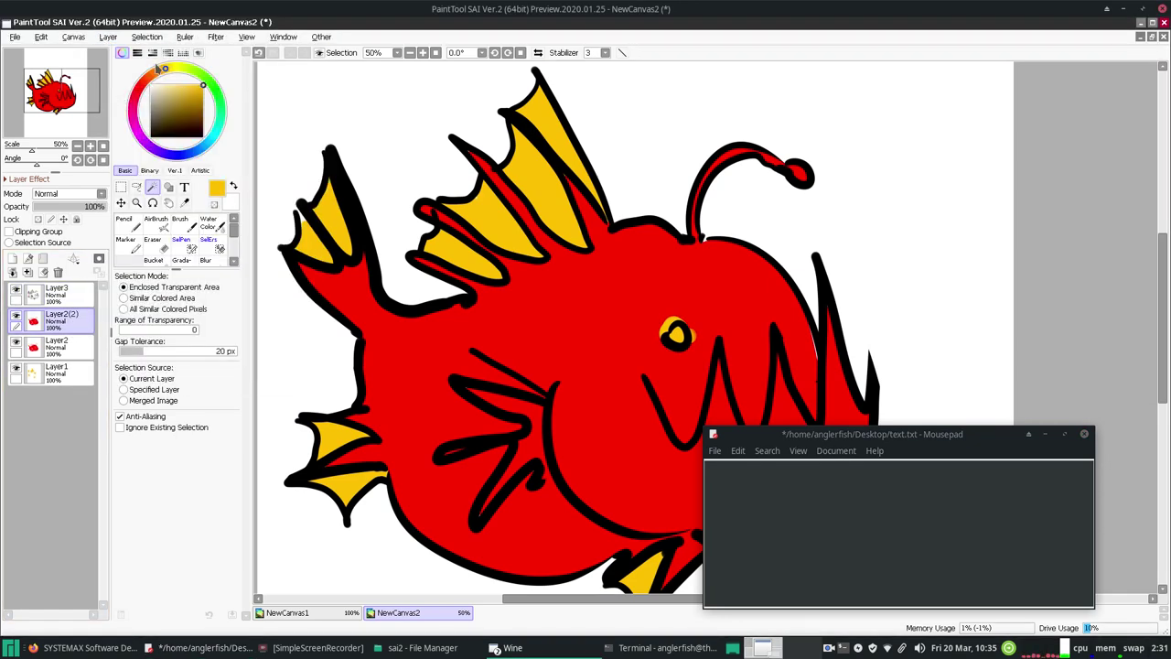
Step: Apply a Gaussian Blur with radius 1.0 to the duplicated red fill layer and merge it down into Layer2
click(187, 38)
mouse_move(219, 40)
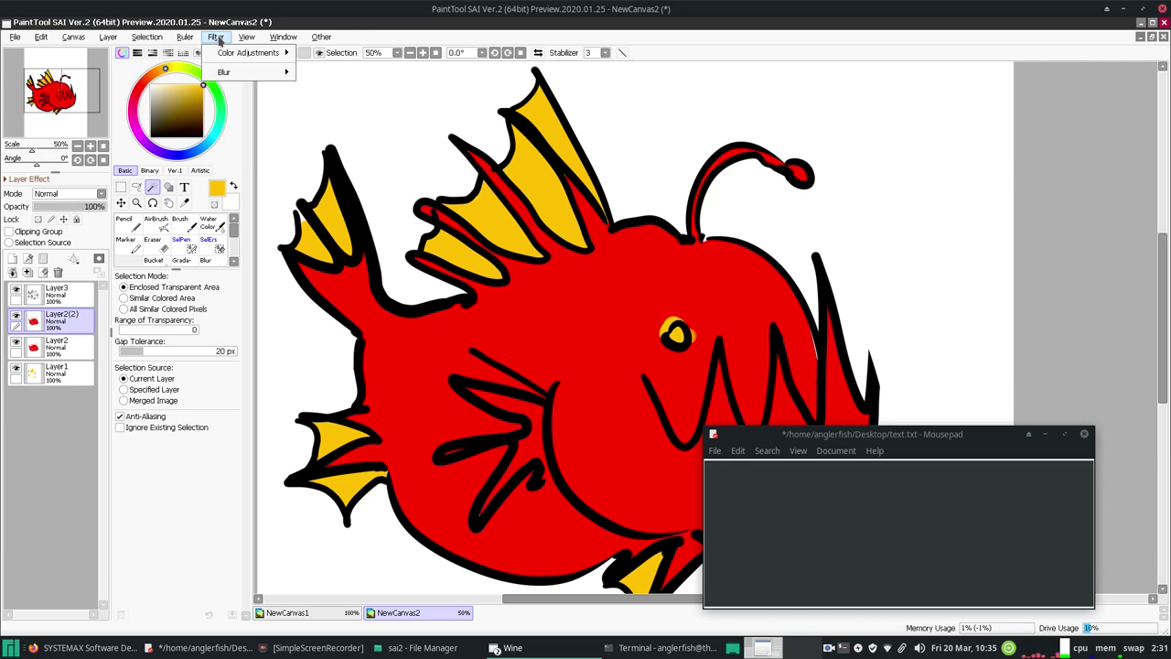
mouse_move(233, 75)
click(318, 80)
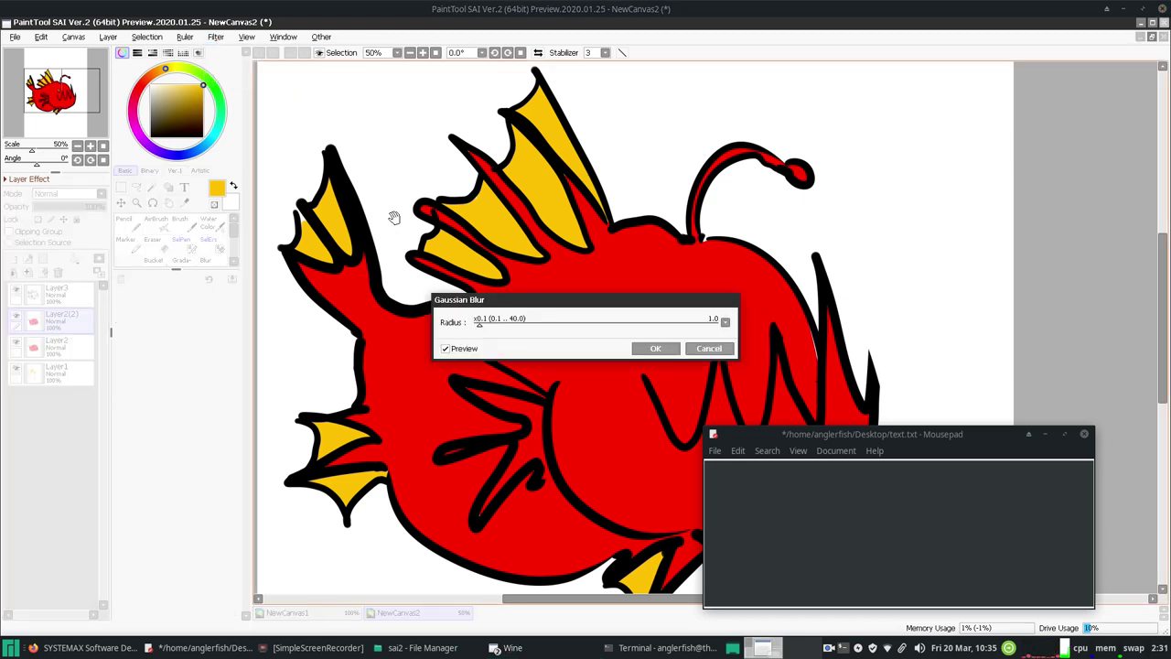
click(655, 347)
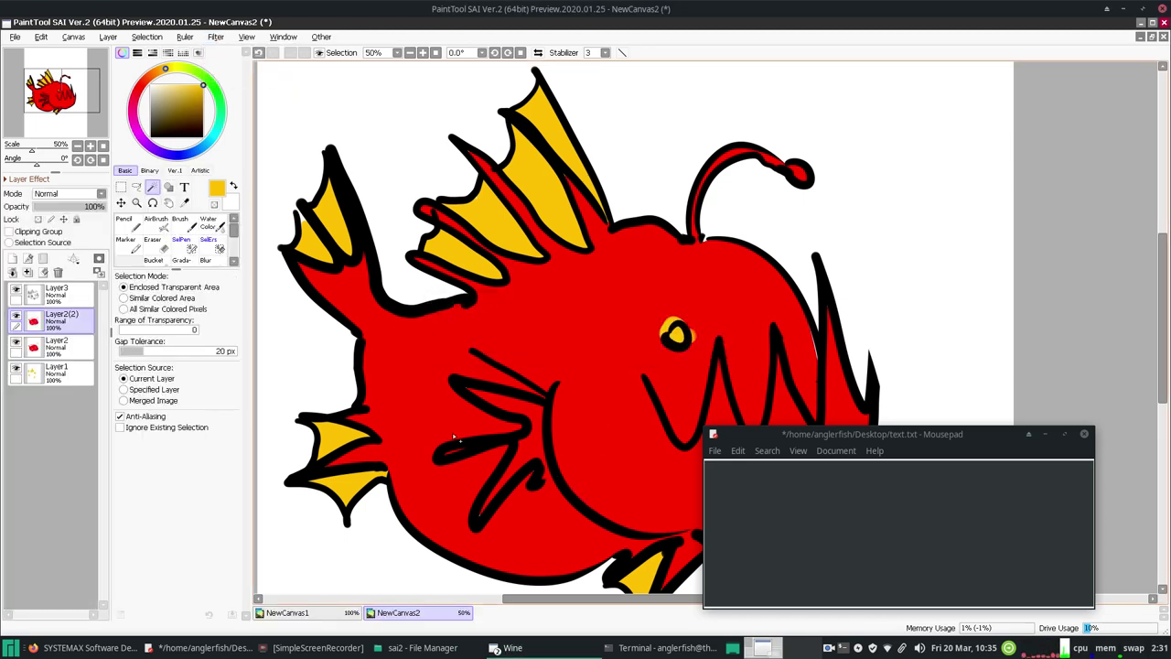
click(27, 272)
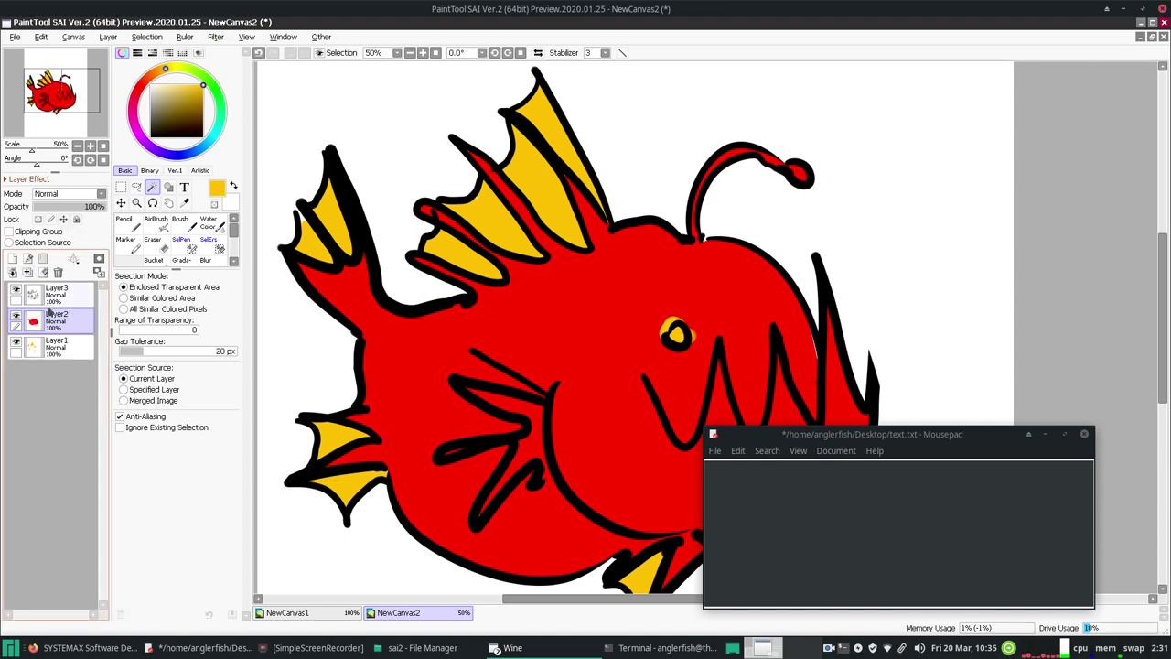
Step: Duplicate the outline layer, Layer3
click(53, 295)
click(243, 38)
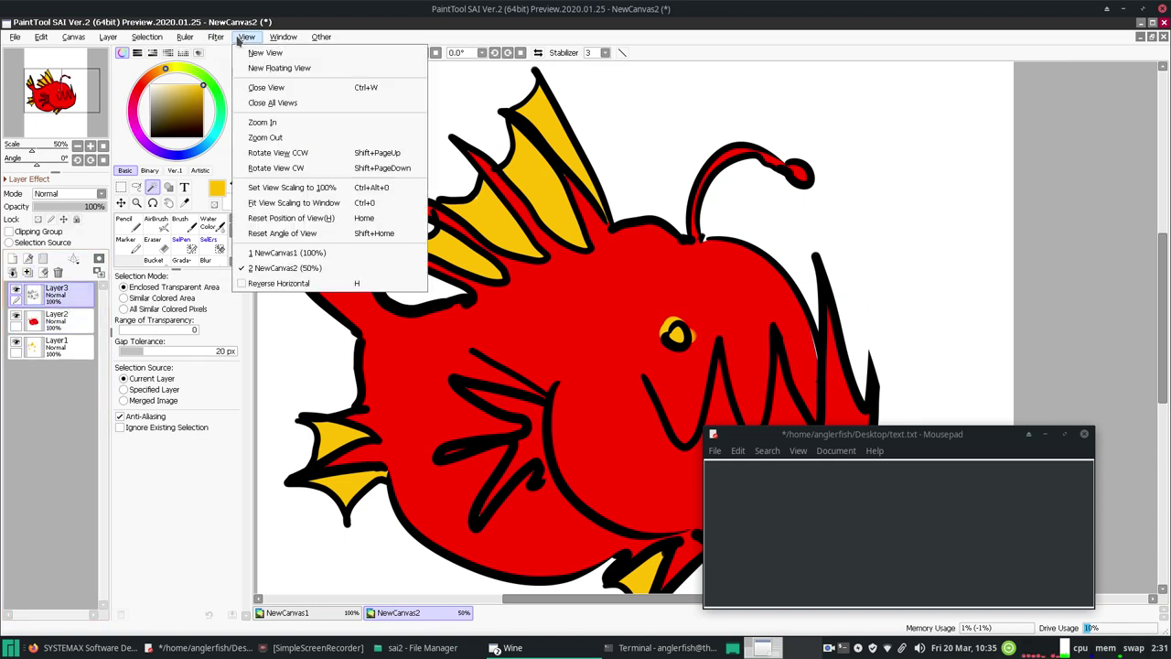
mouse_move(108, 37)
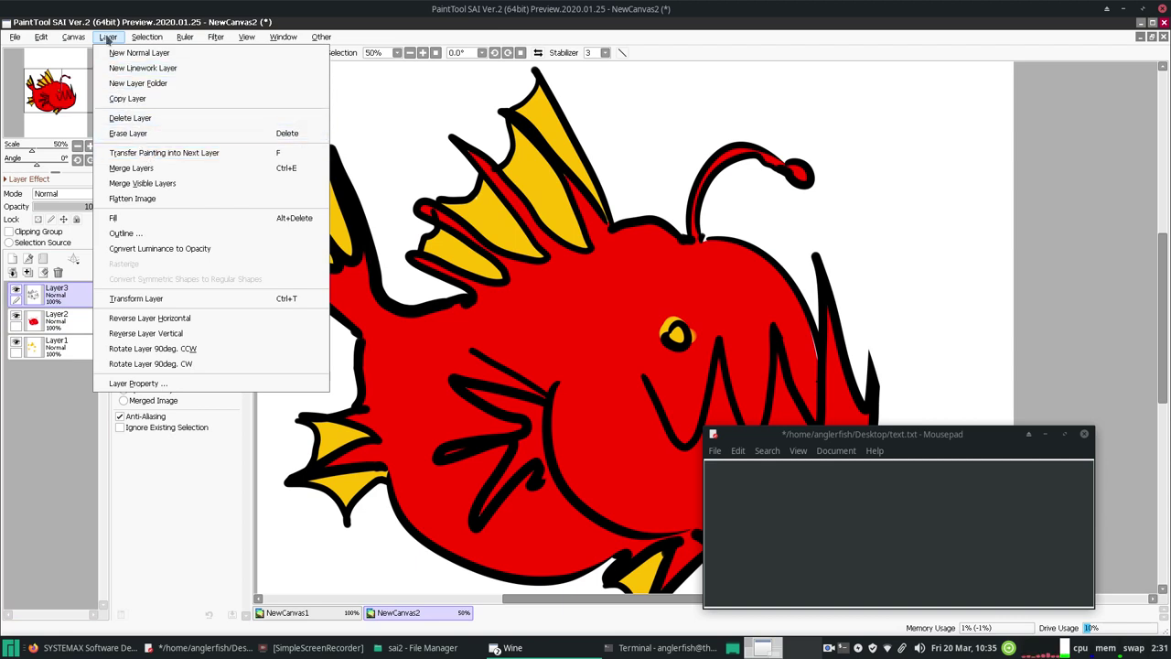
click(127, 98)
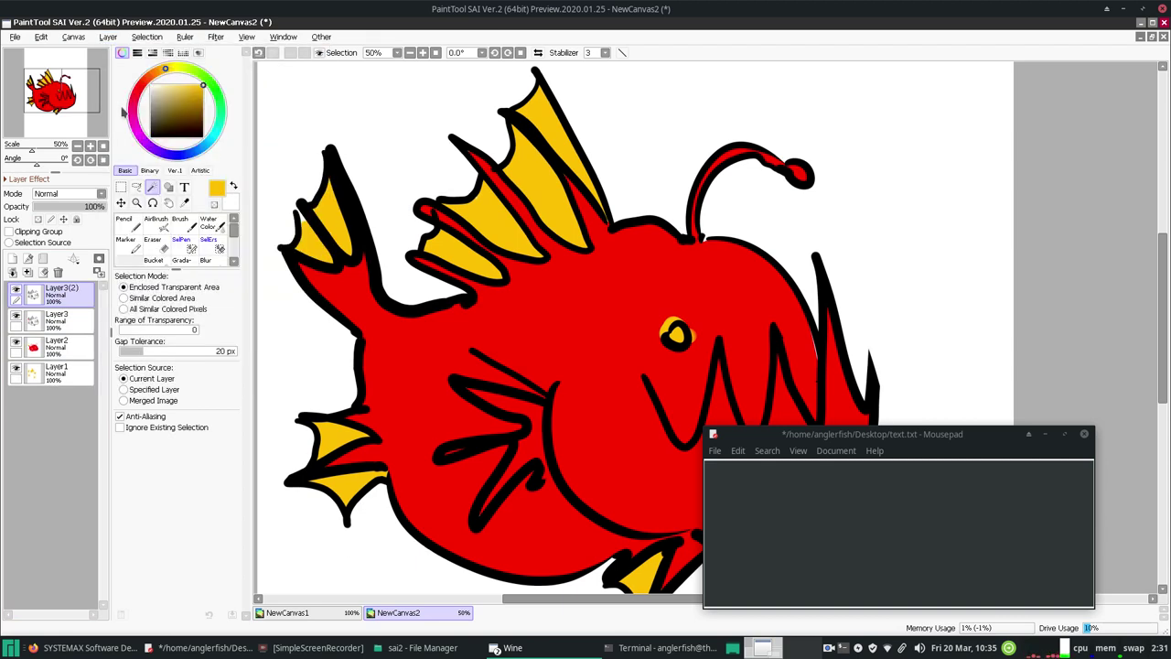
Step: Apply a Gaussian Blur with radius 1.0 to the outline copy and merge it down into Layer3
click(216, 38)
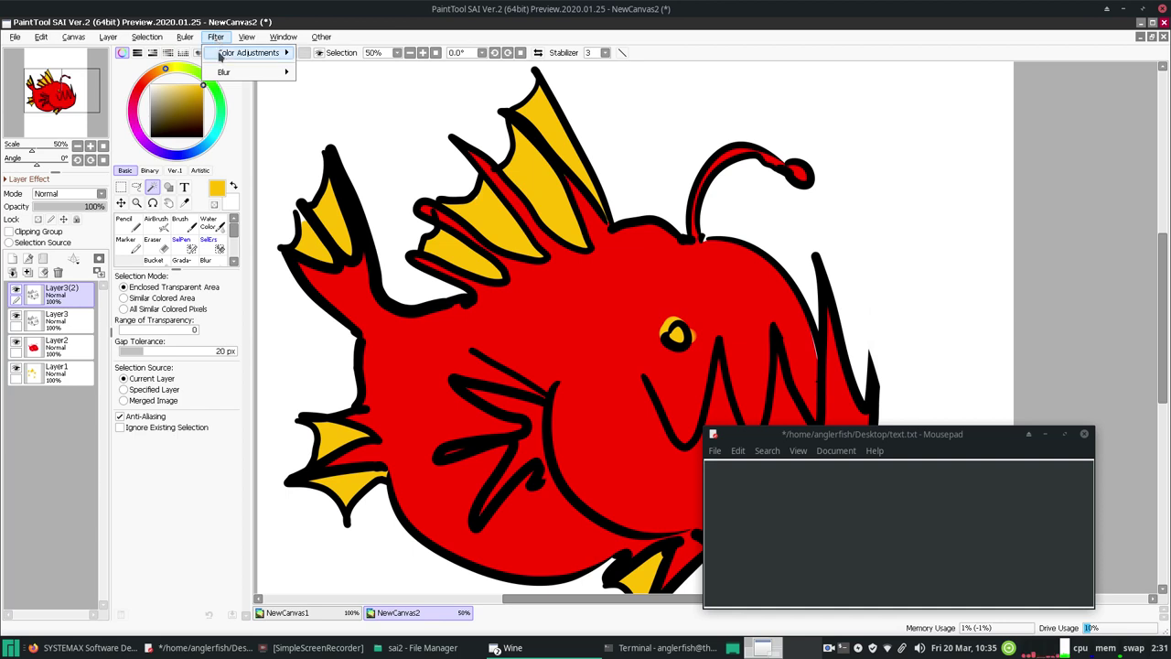
mouse_move(218, 71)
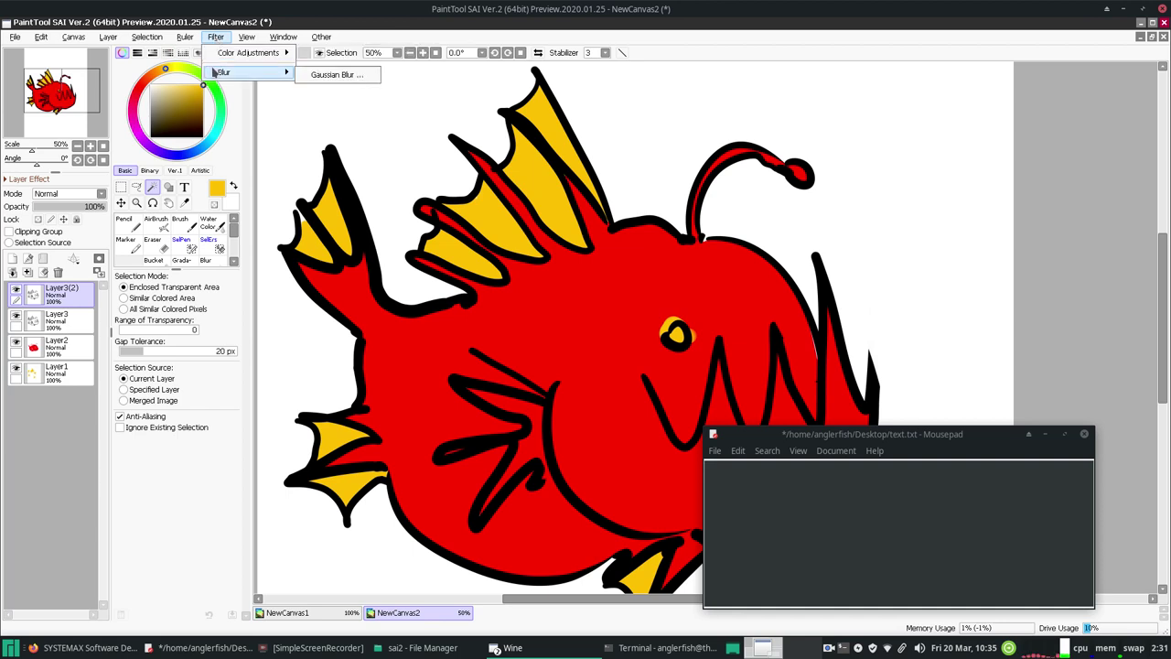
click(316, 74)
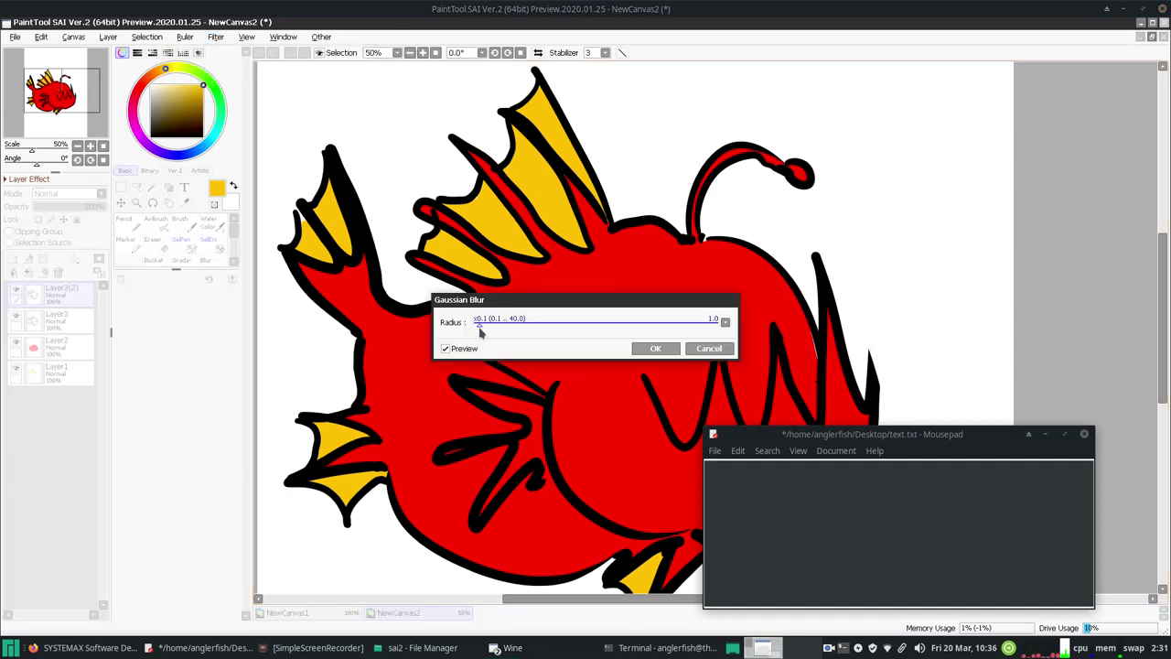
click(655, 348)
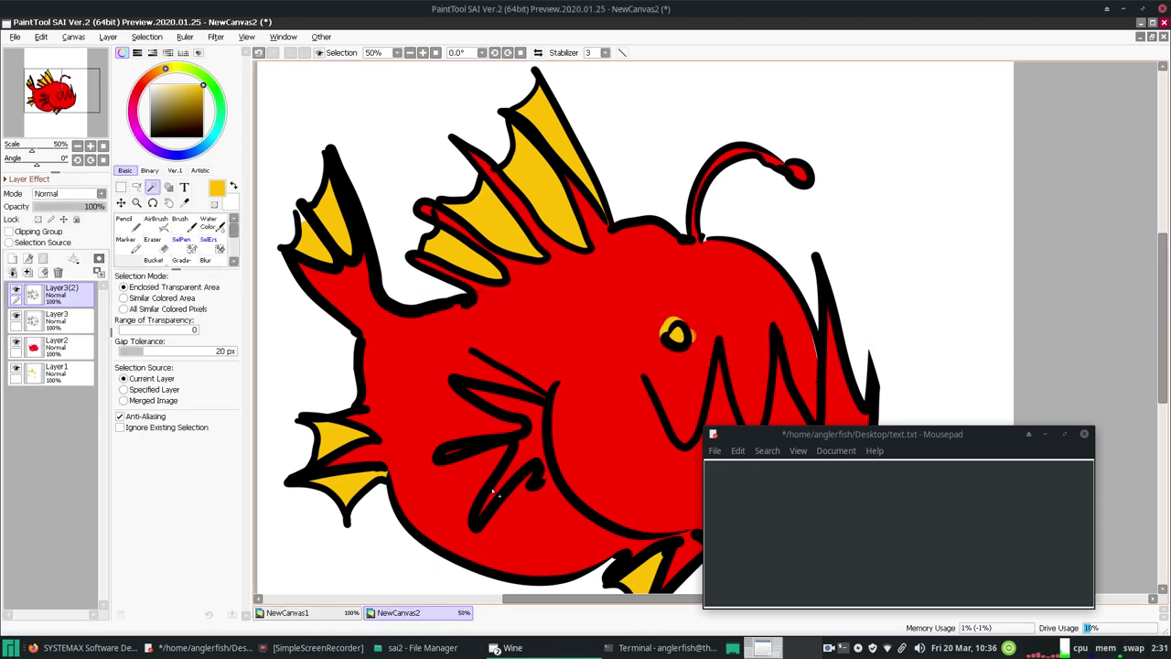
click(43, 272)
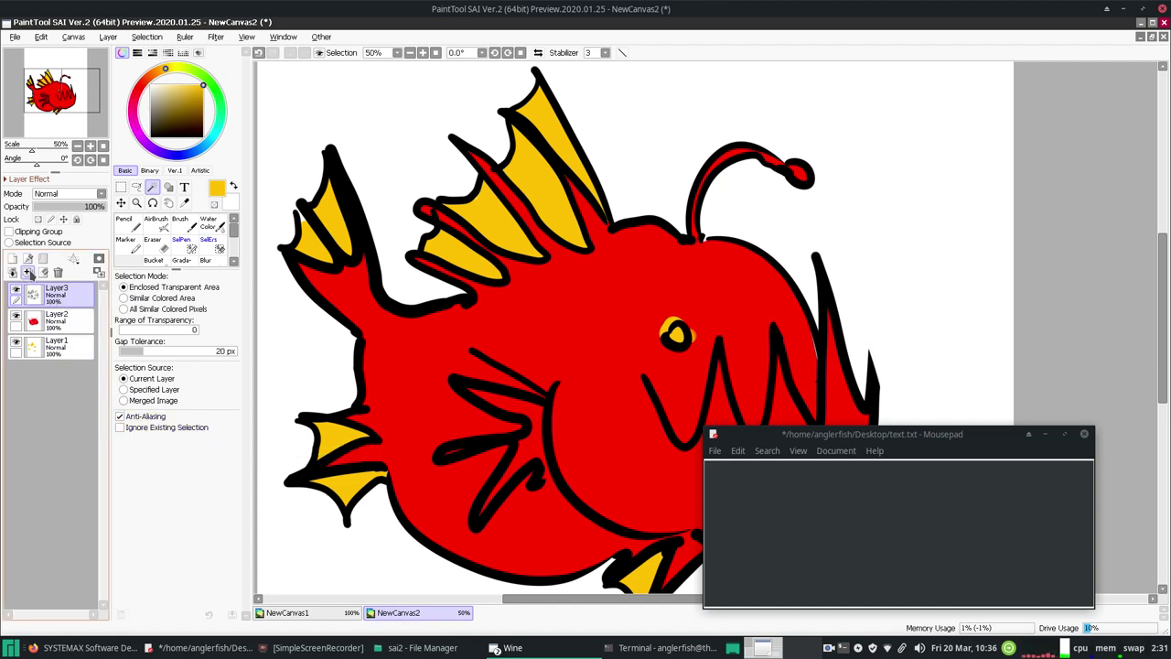
Step: Lock the transparent pixels of the outline layer, Layer3
click(81, 326)
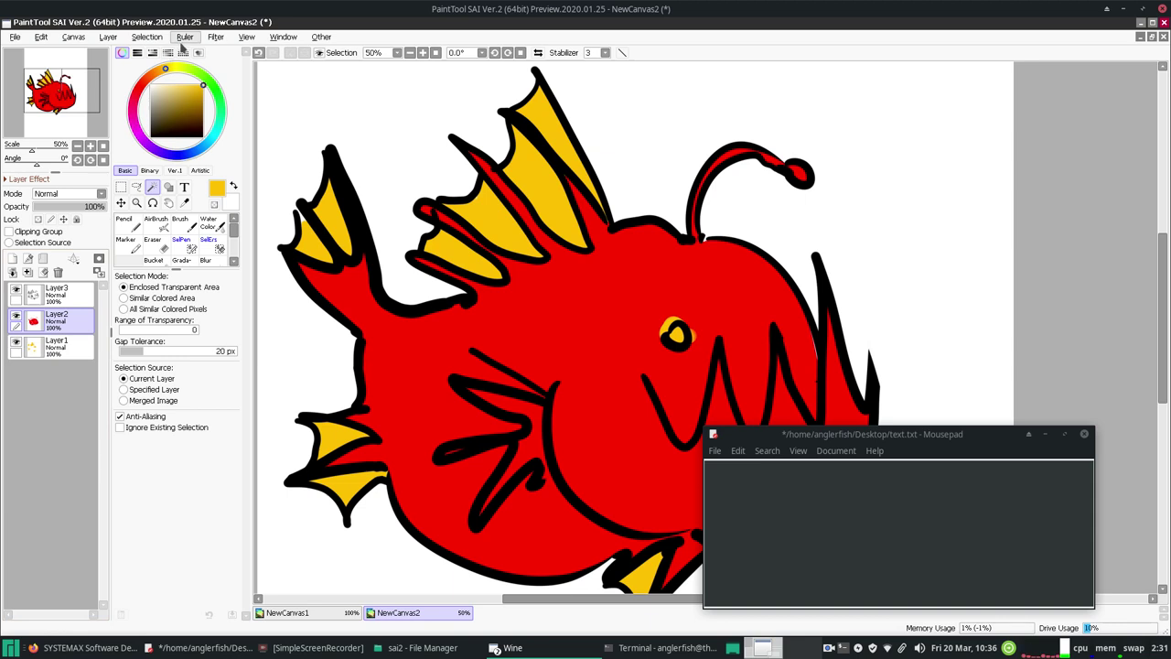
click(79, 290)
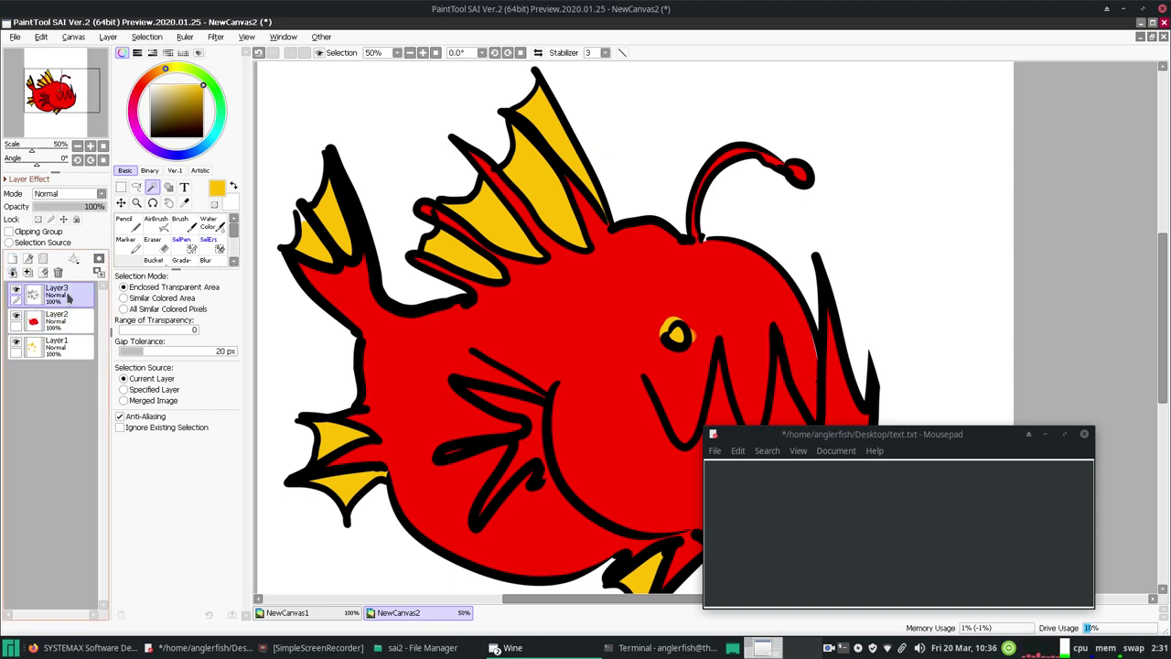
click(39, 219)
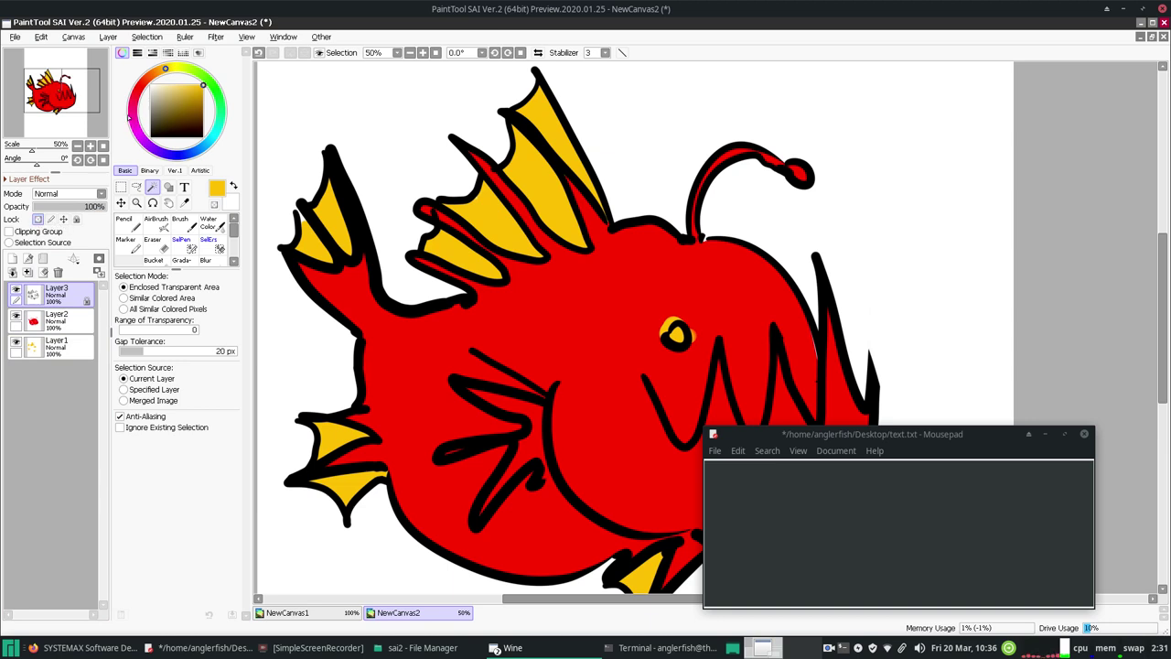
Step: Recolor the whole fish outline dark crimson on Layer3 with the Pencil at brush size 600
click(133, 118)
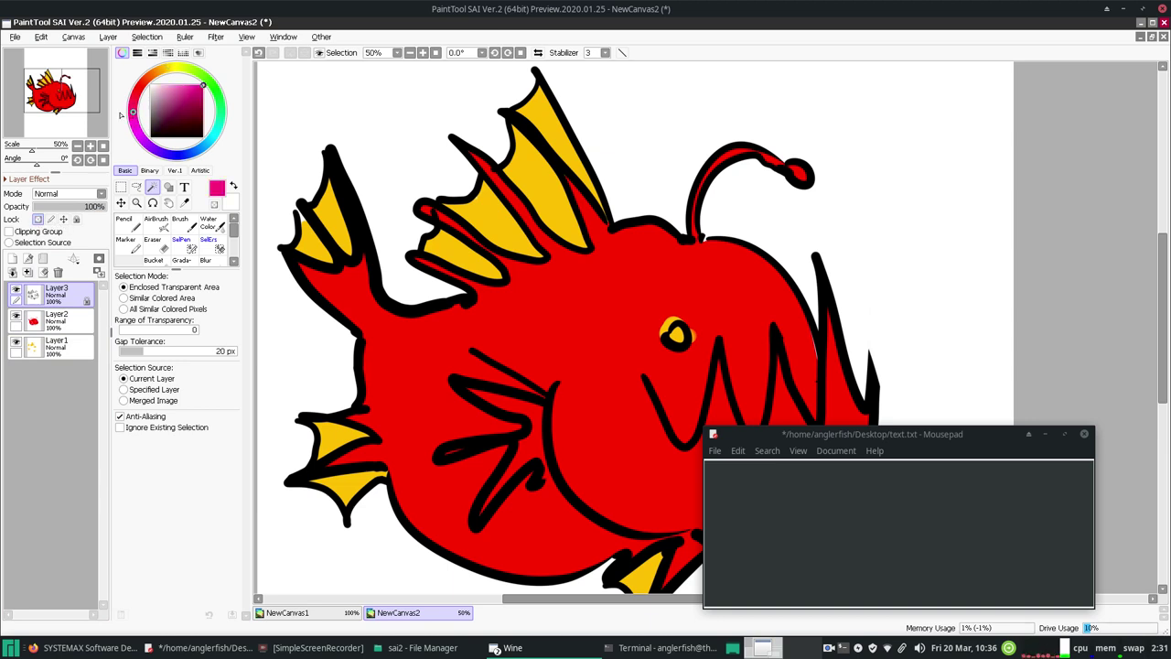
click(202, 106)
click(410, 52)
drag(479, 596, 547, 598)
click(125, 226)
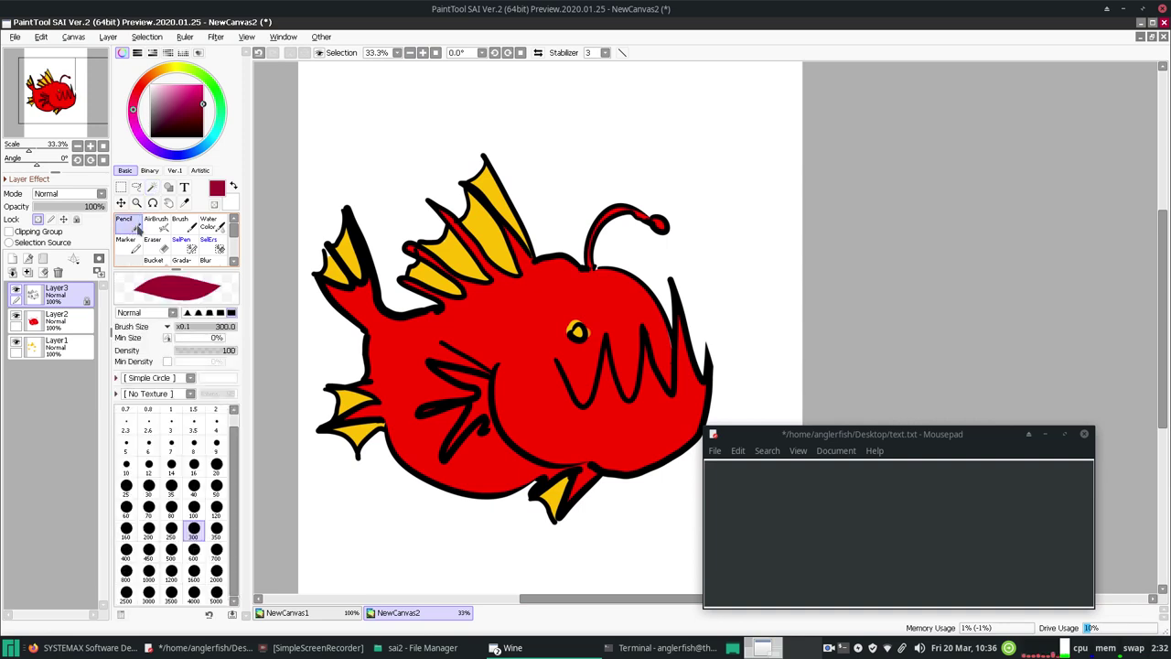
mouse_move(473, 339)
mouse_down()
mouse_move(446, 418)
mouse_move(456, 382)
mouse_move(499, 370)
mouse_move(549, 391)
mouse_move(444, 458)
mouse_move(387, 395)
mouse_move(388, 420)
mouse_move(326, 422)
mouse_move(285, 356)
mouse_move(391, 303)
mouse_move(514, 181)
mouse_move(444, 245)
mouse_move(454, 215)
mouse_move(617, 255)
mouse_move(631, 356)
mouse_move(667, 384)
mouse_move(599, 479)
mouse_move(505, 505)
mouse_move(415, 460)
mouse_move(311, 366)
mouse_up()
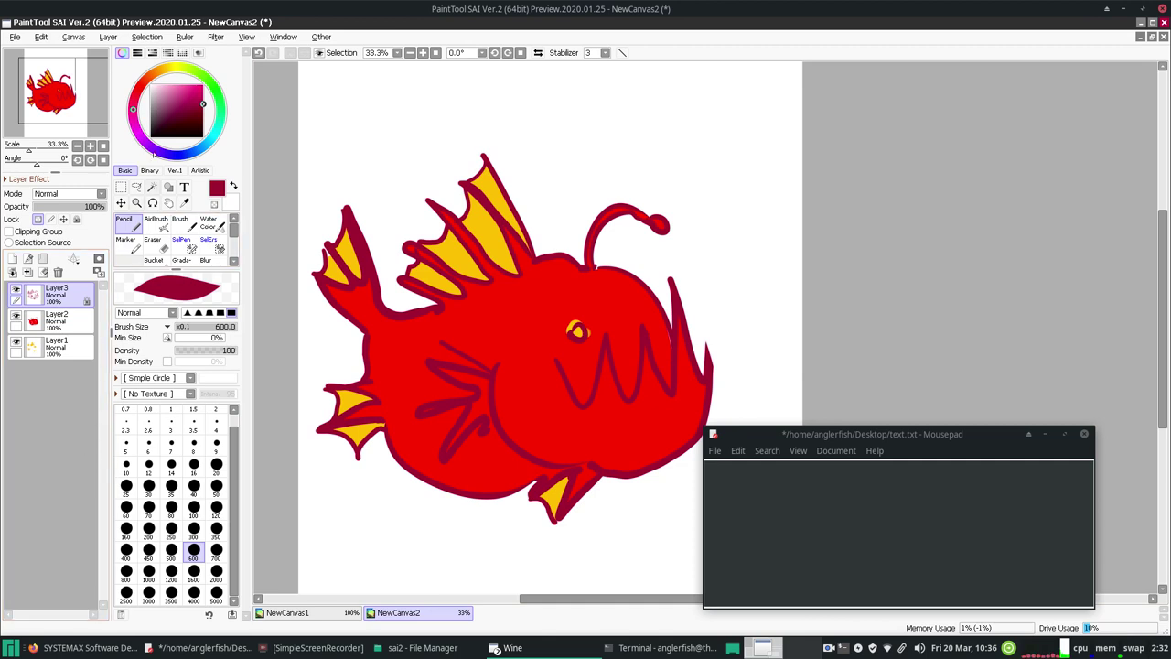
Step: Paint the outline around the eye and the lure tip bright yellow with the Pencil at brush size 100
mouse_move(161, 82)
mouse_down()
mouse_move(174, 67)
mouse_move(230, 62)
mouse_up()
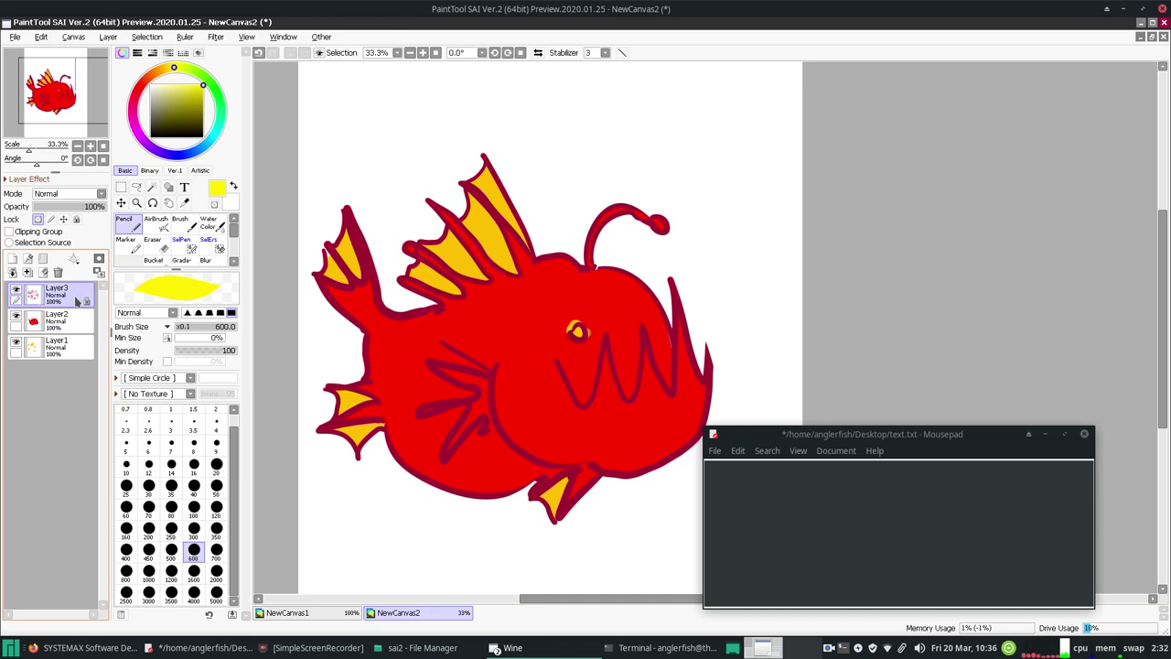
key(bracketleft)
key(bracketleft)
key(bracketleft)
key(bracketleft)
key(bracketleft)
key(bracketleft)
key(bracketleft)
key(bracketleft)
key(bracketleft)
key(bracketleft)
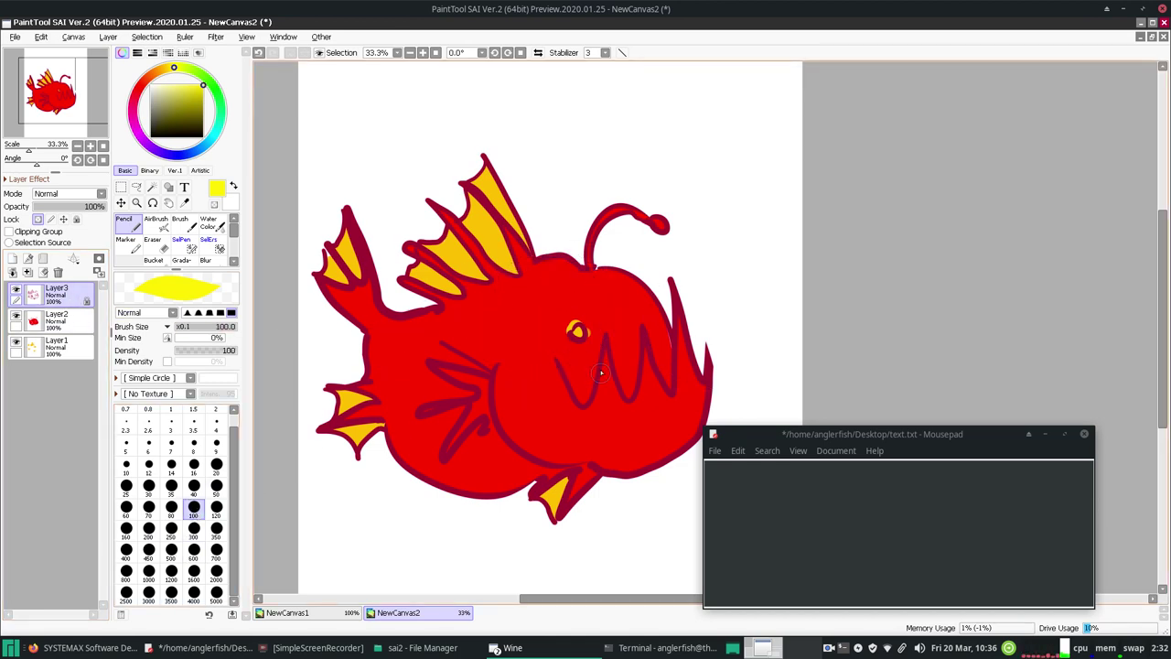
drag(577, 331, 572, 331)
drag(661, 234, 658, 217)
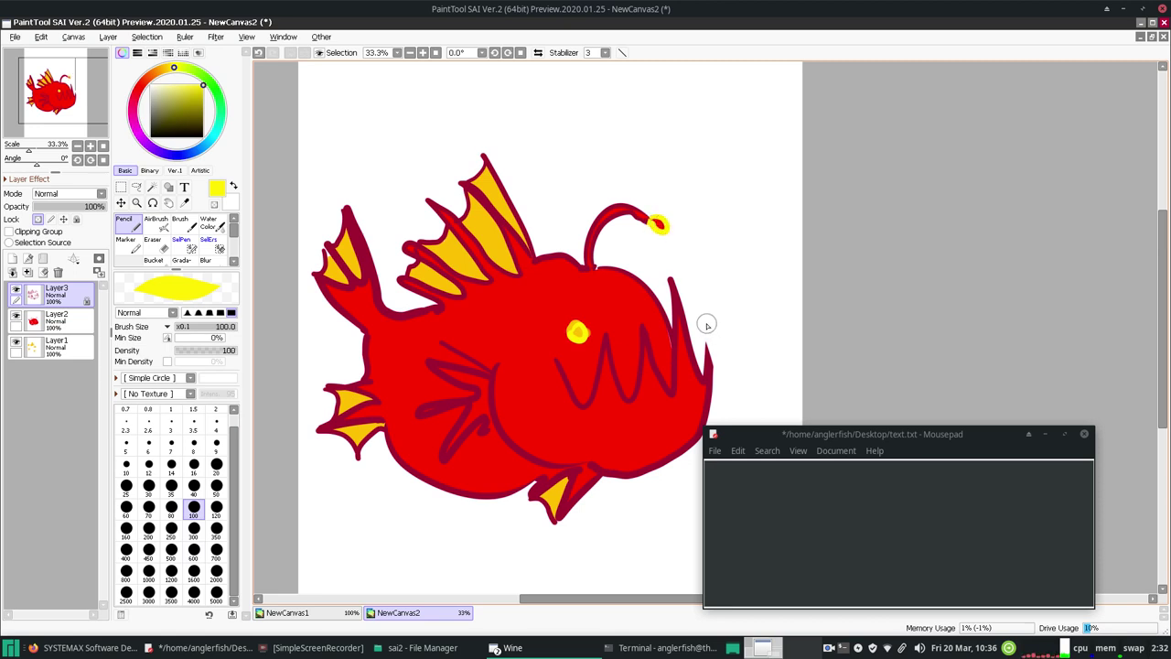
key(ctrl+z)
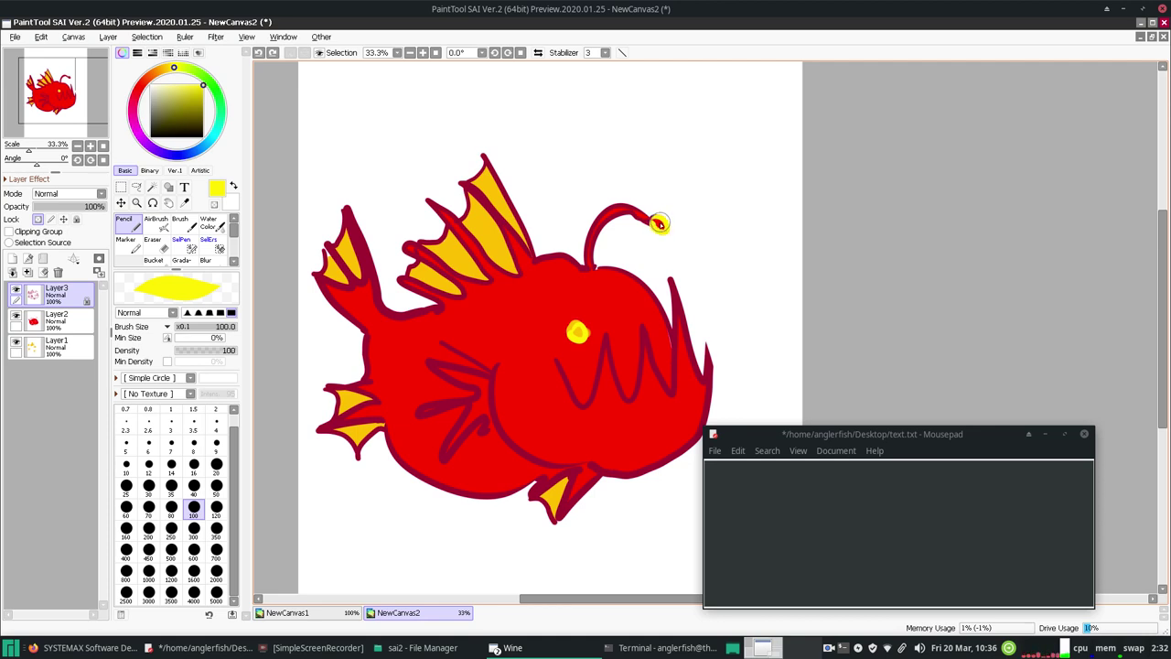
click(660, 223)
Step: Move the Mousepad window higher and write "To test everything would take a long time... but as you can see all the things that matter- work."
drag(828, 434, 855, 209)
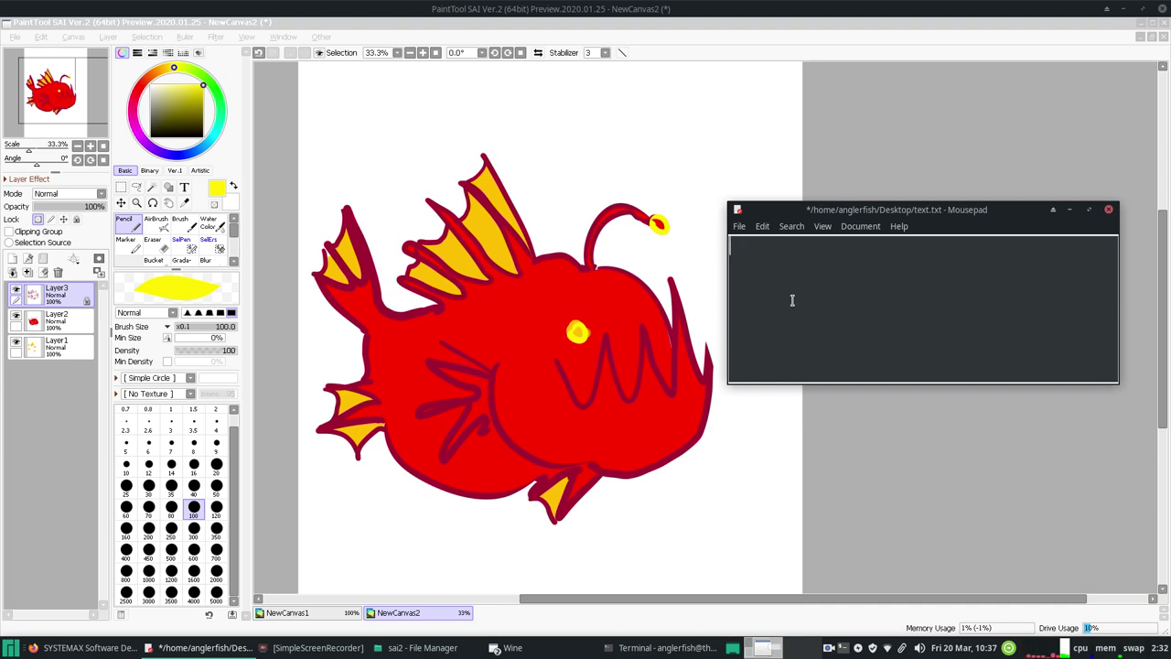
text(To test everything)
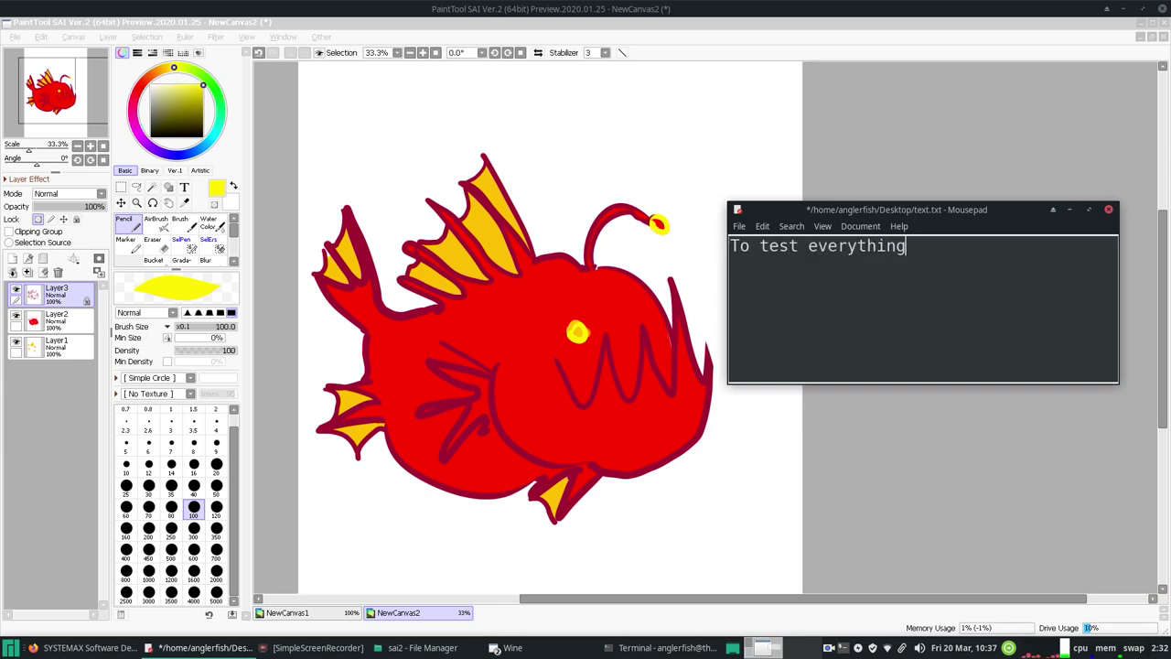
text( would take a )
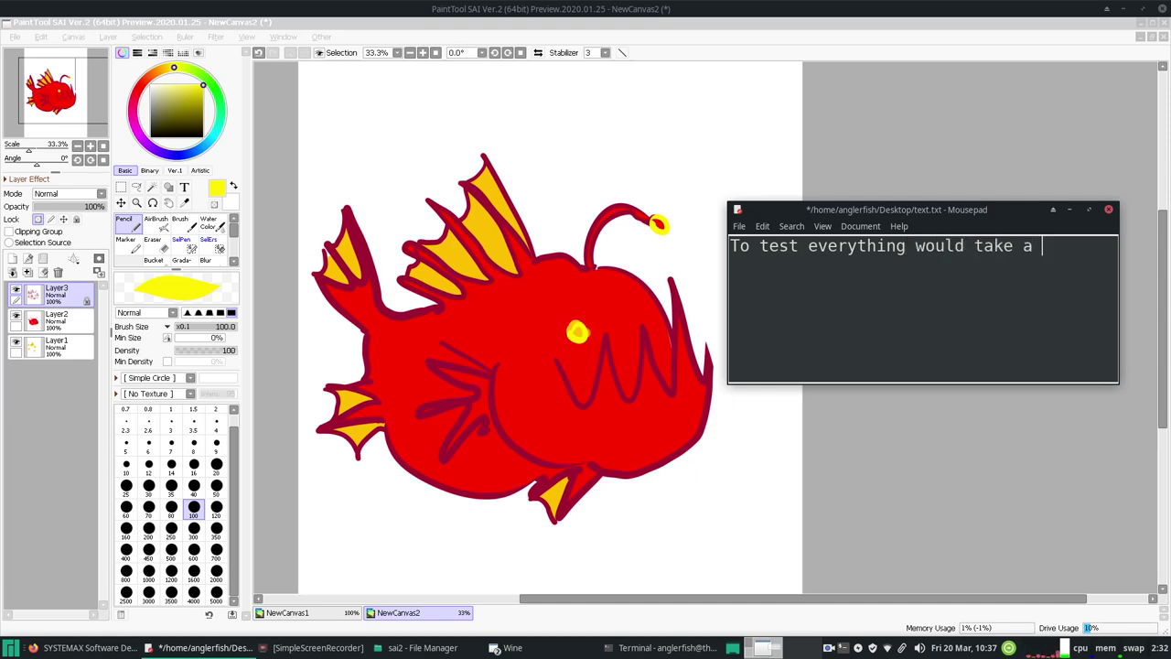
text(long time..)
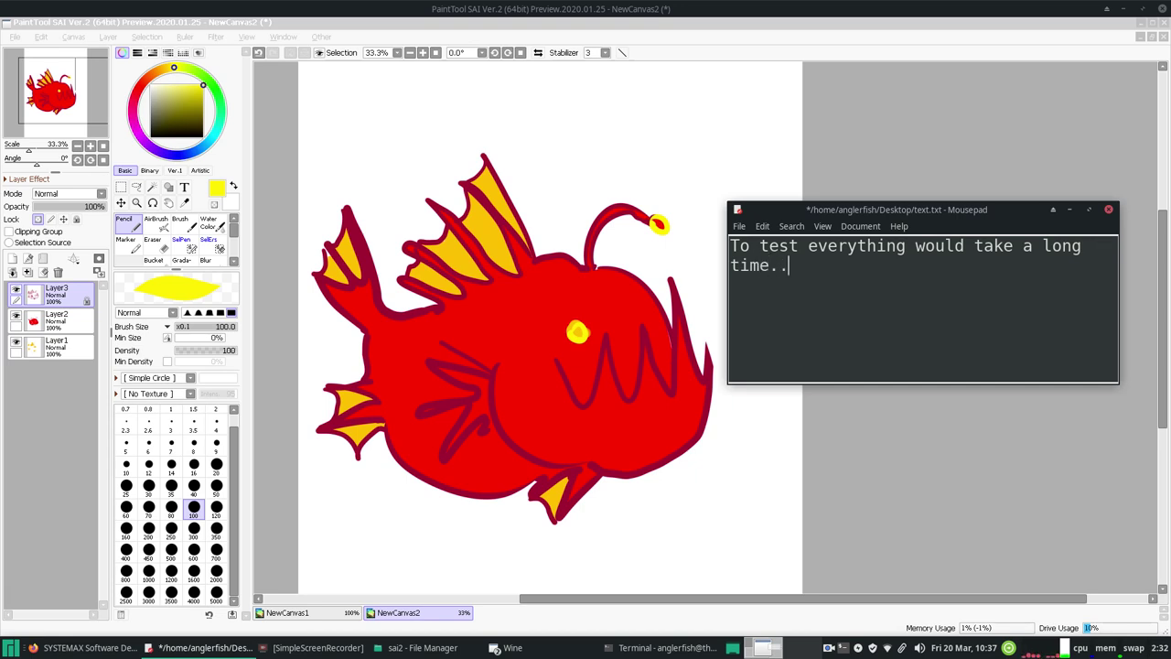
text(. but as you can see al)
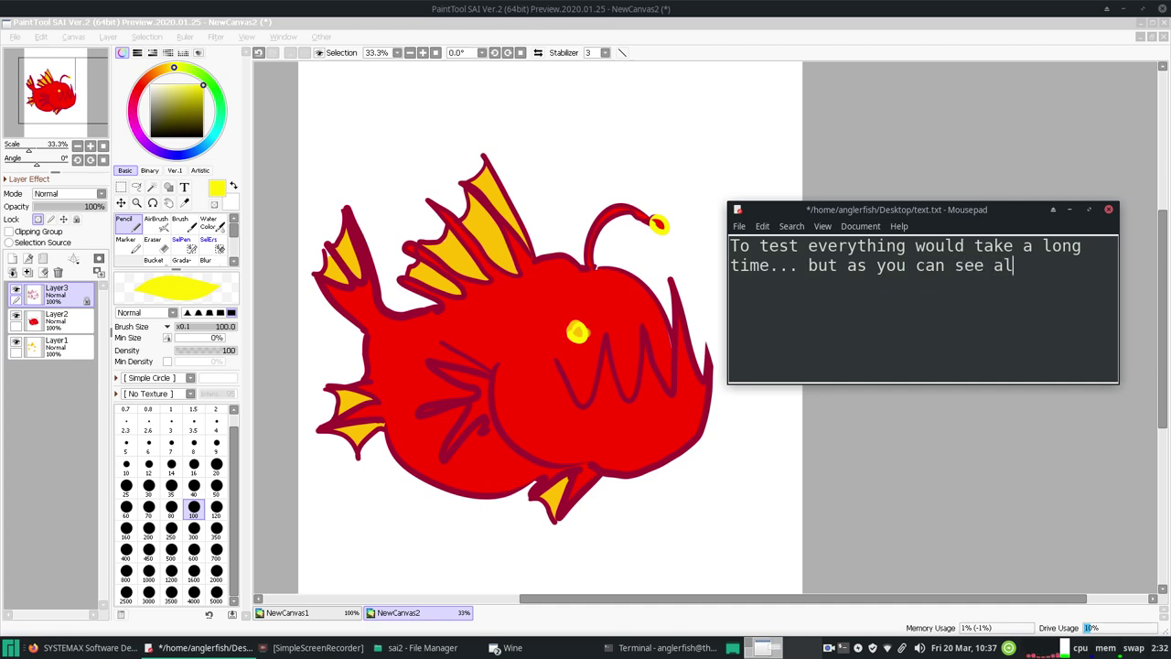
text(l the things that )
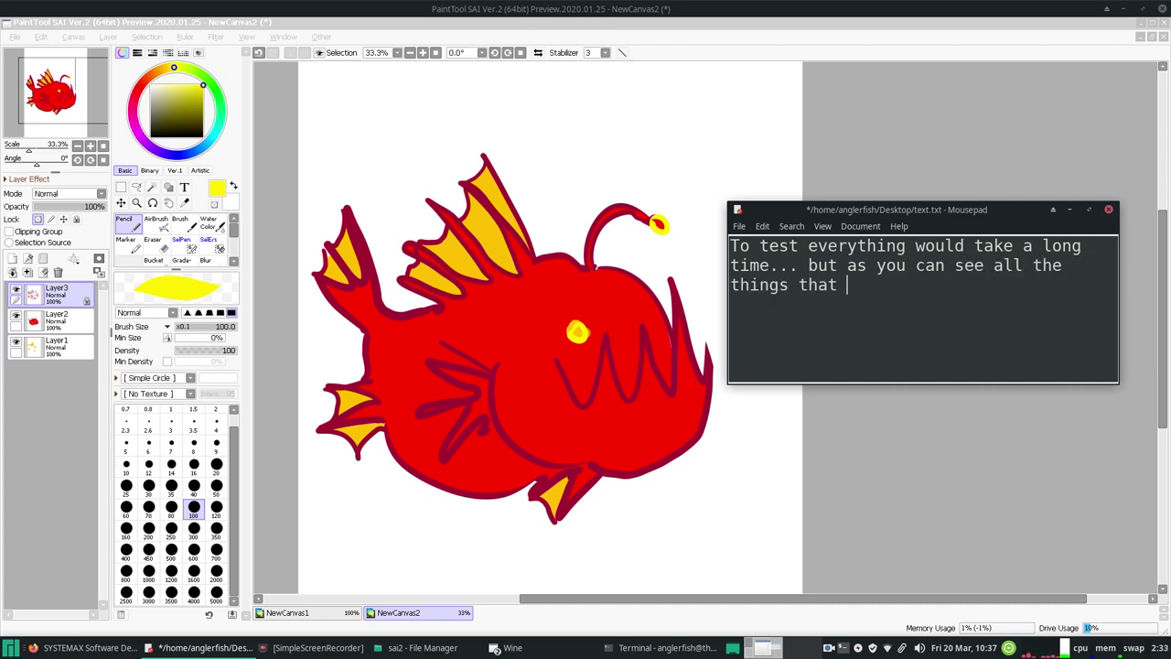
text(matter- work.)
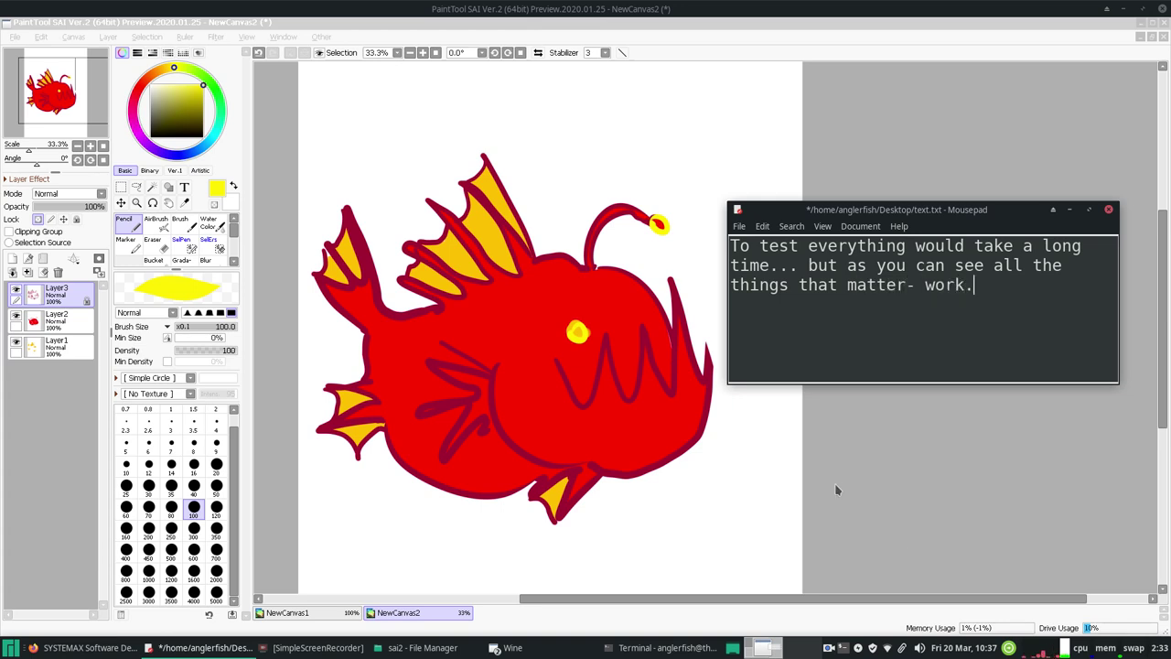
Step: Choose a medium blue and add a new layer, Layer4, at the bottom of the layer stack beneath Layer1
click(184, 153)
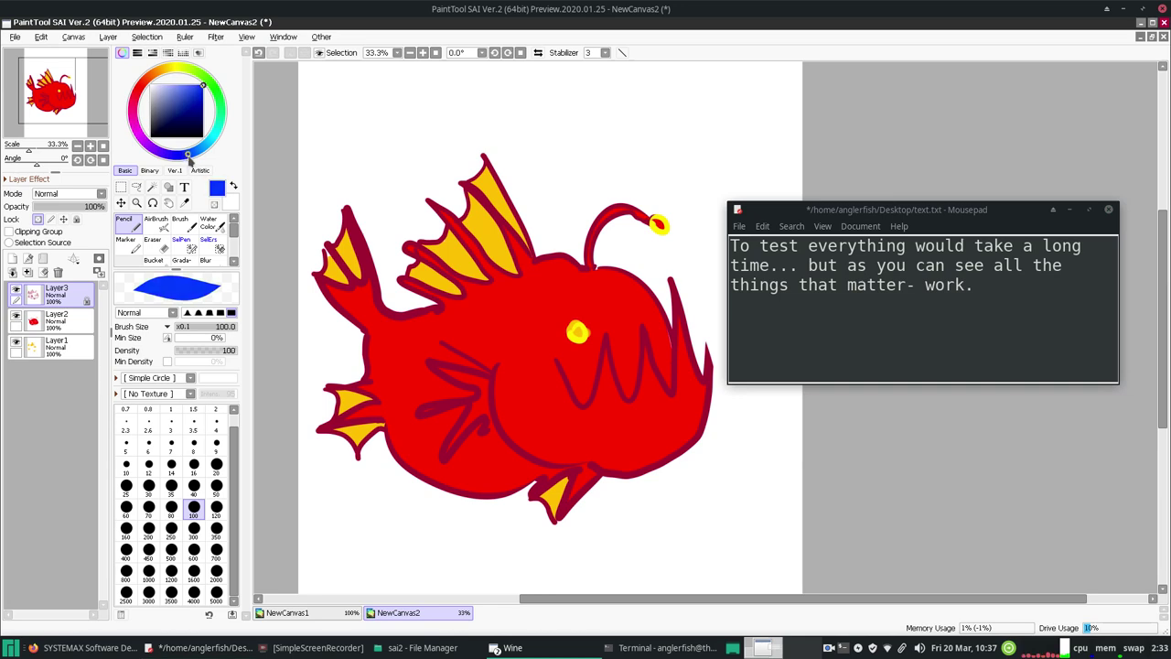
drag(189, 156, 195, 151)
click(54, 346)
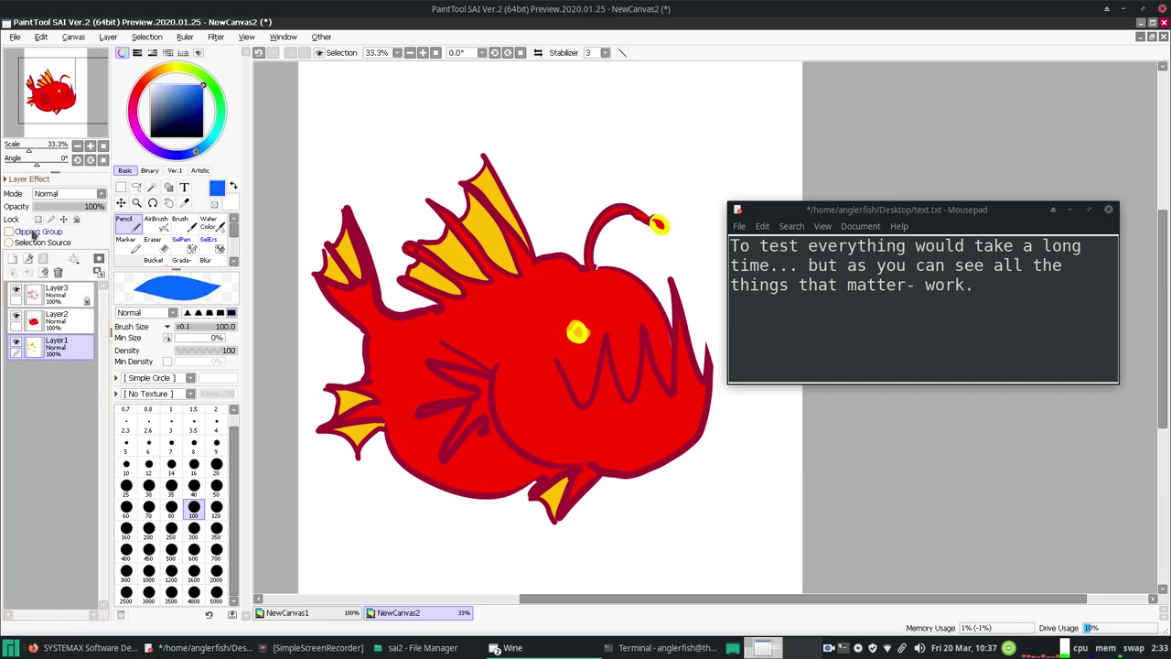
click(12, 258)
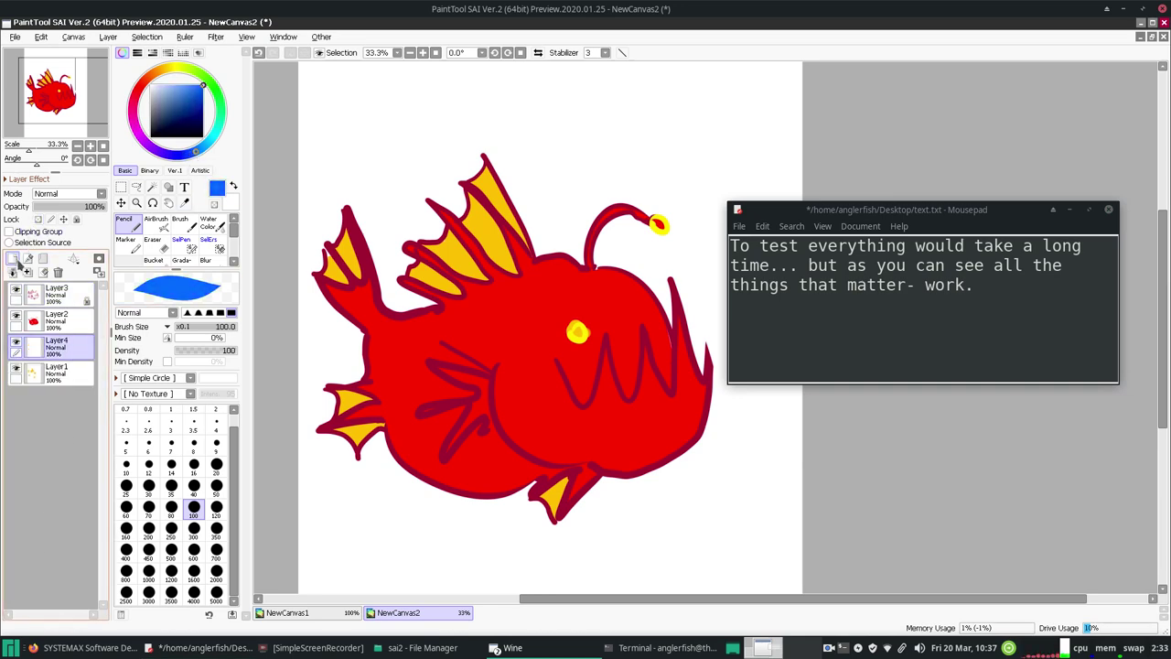
Step: Paint loose blue strokes across the background behind the fish on Layer4 with the Water Color brush at size 50
click(171, 506)
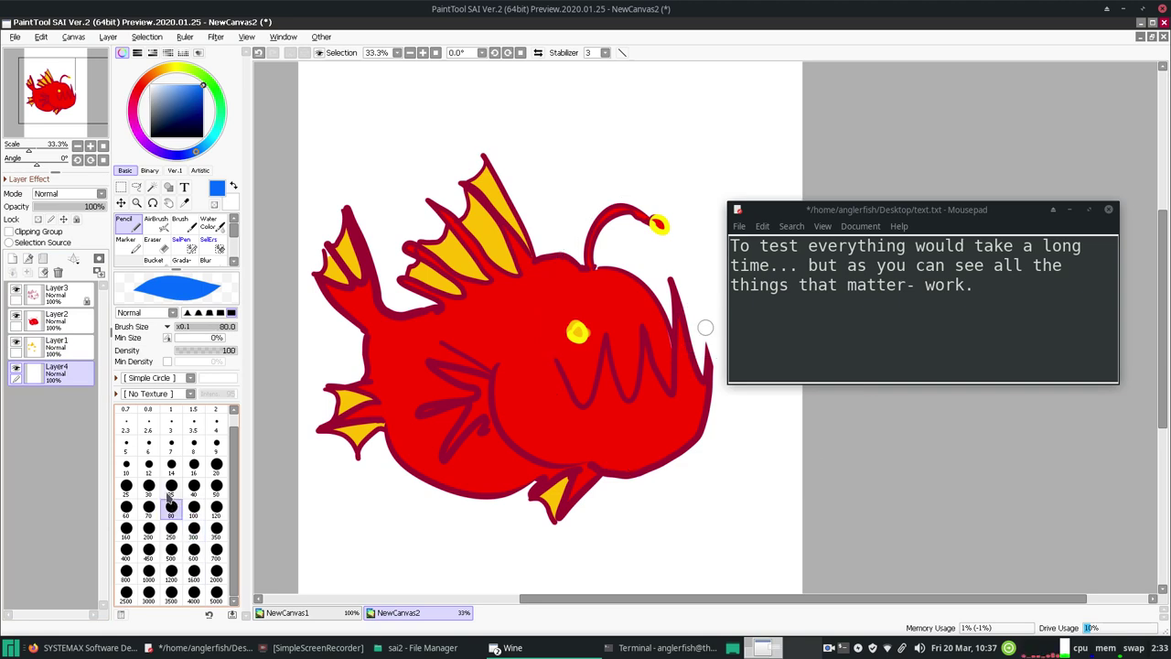
click(156, 223)
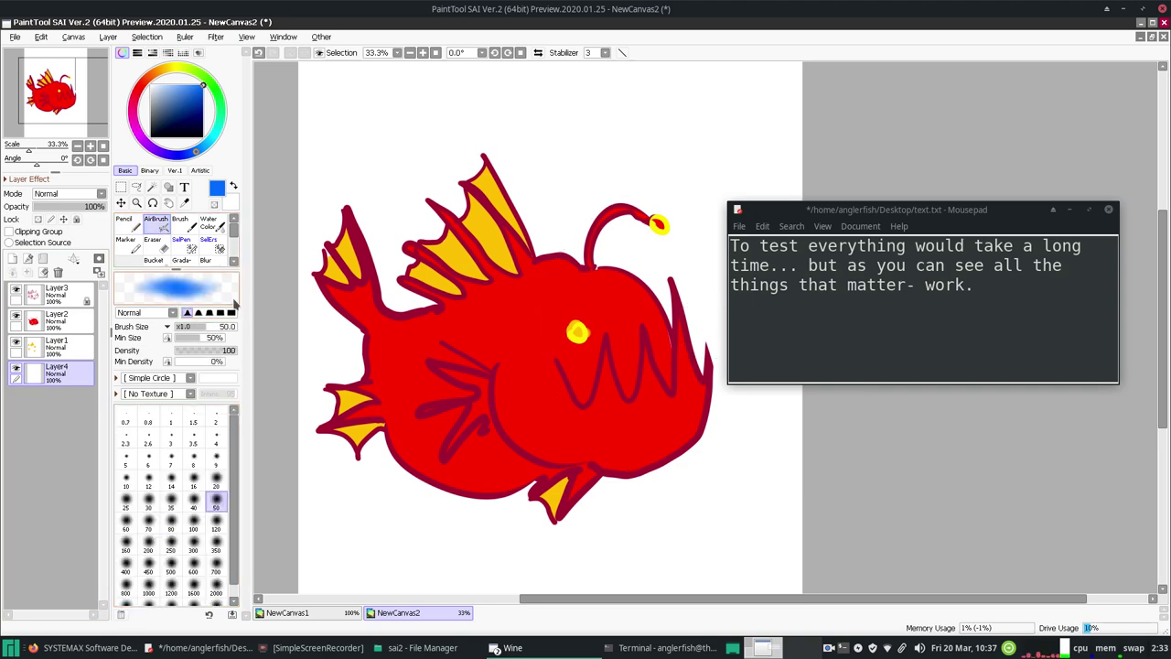
click(210, 223)
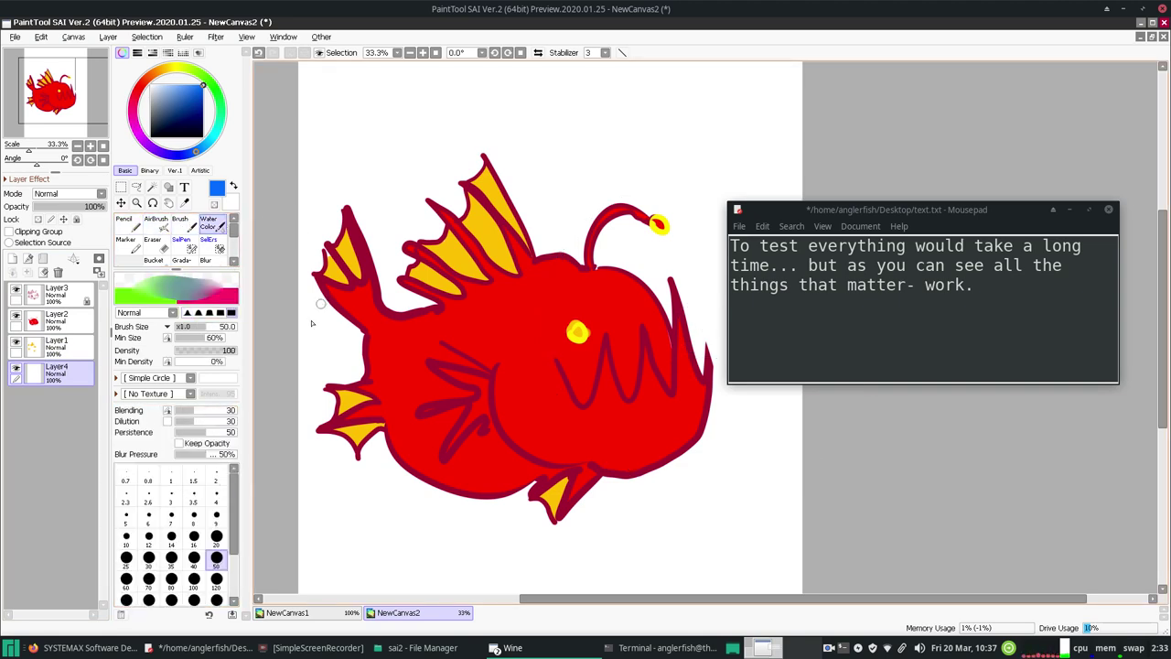
mouse_move(335, 384)
mouse_down()
mouse_move(549, 540)
mouse_move(497, 546)
mouse_move(420, 540)
mouse_move(375, 503)
mouse_move(868, 340)
mouse_move(723, 265)
mouse_move(311, 195)
mouse_move(320, 170)
mouse_up()
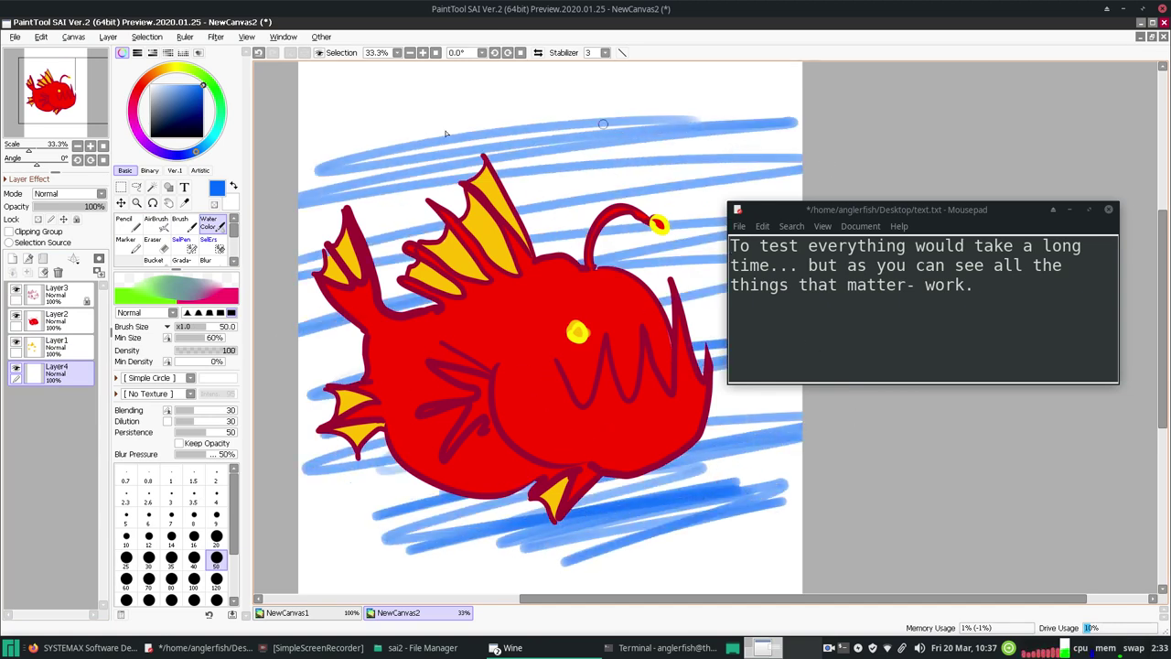
Step: Brush broader, darker blue strokes over the upper background on Layer4 with the Water Color brush at size 100
click(194, 579)
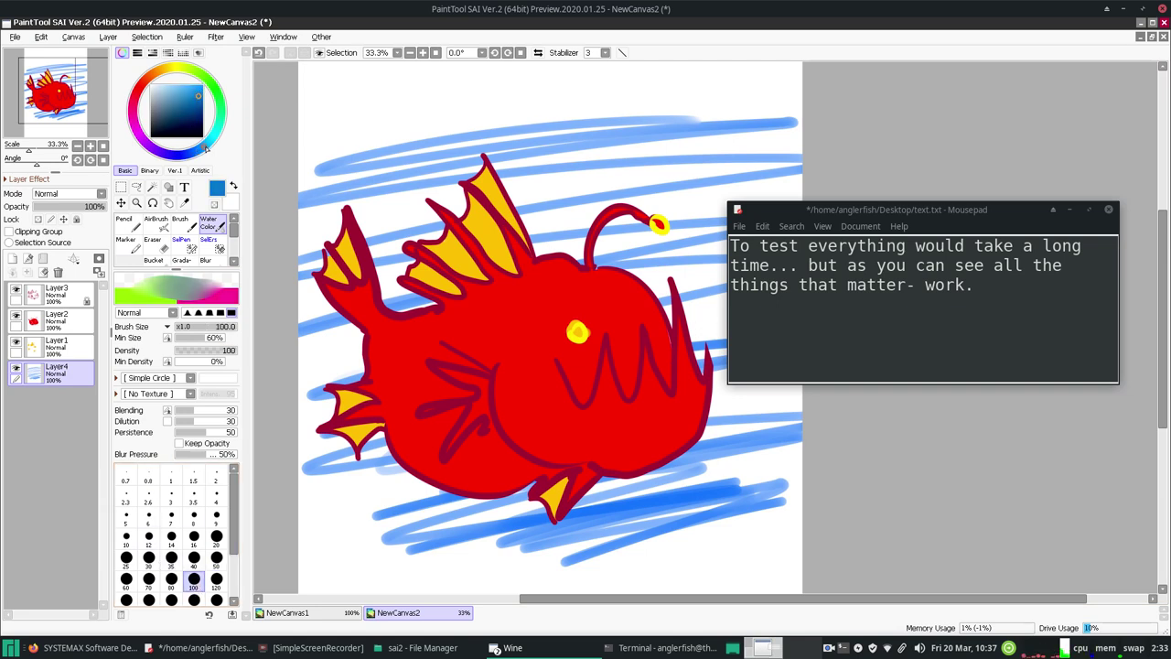
click(198, 95)
mouse_move(763, 89)
mouse_down()
mouse_move(326, 149)
mouse_move(311, 182)
mouse_move(384, 229)
mouse_move(713, 219)
mouse_up()
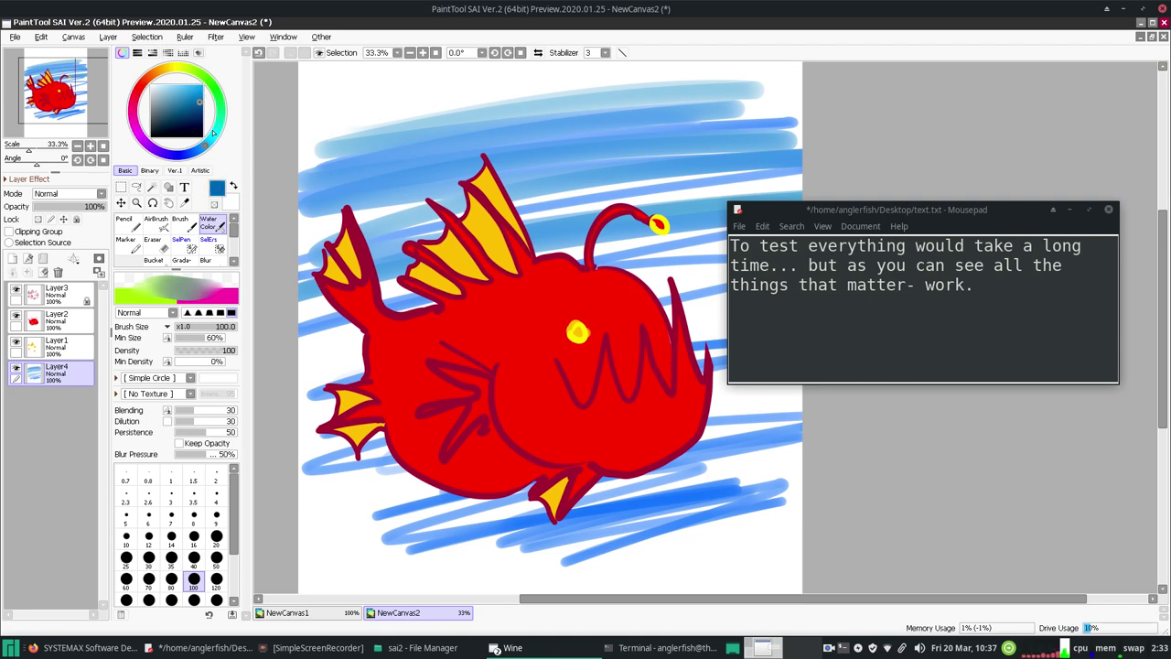
Step: Blend teal green and light turquoise Water Color strokes over the upper background on Layer4, down to the fish's back
click(217, 127)
mouse_move(419, 102)
mouse_down()
mouse_move(348, 108)
mouse_move(302, 154)
mouse_move(513, 183)
mouse_move(739, 190)
mouse_move(531, 224)
mouse_move(568, 129)
mouse_move(768, 91)
mouse_move(302, 73)
mouse_move(503, 98)
mouse_move(430, 178)
mouse_move(307, 215)
mouse_move(621, 257)
mouse_move(723, 251)
mouse_up()
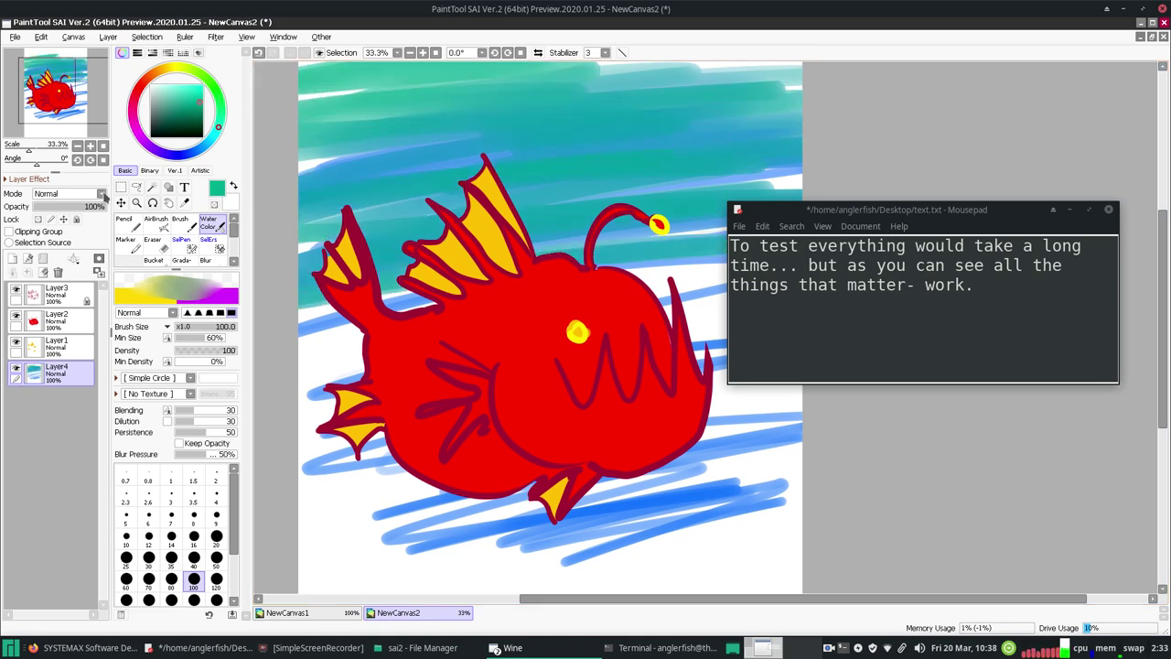
click(179, 85)
mouse_move(377, 119)
mouse_down()
mouse_move(640, 66)
mouse_move(307, 92)
mouse_move(681, 151)
mouse_move(659, 155)
mouse_move(787, 92)
mouse_move(568, 215)
mouse_move(612, 265)
mouse_up()
drag(711, 263, 717, 275)
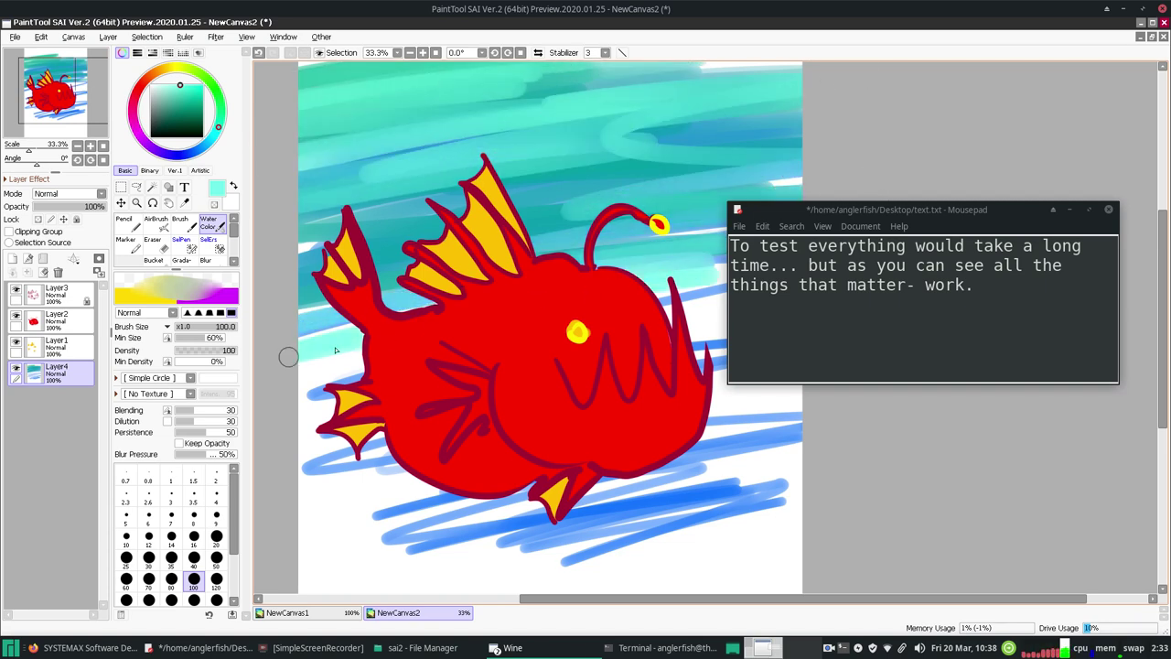
Step: Switch to Mousepad and replace its text with "So if you want to go buy sai 1 (sai 2 is included in the price) and it's still good."
click(991, 295)
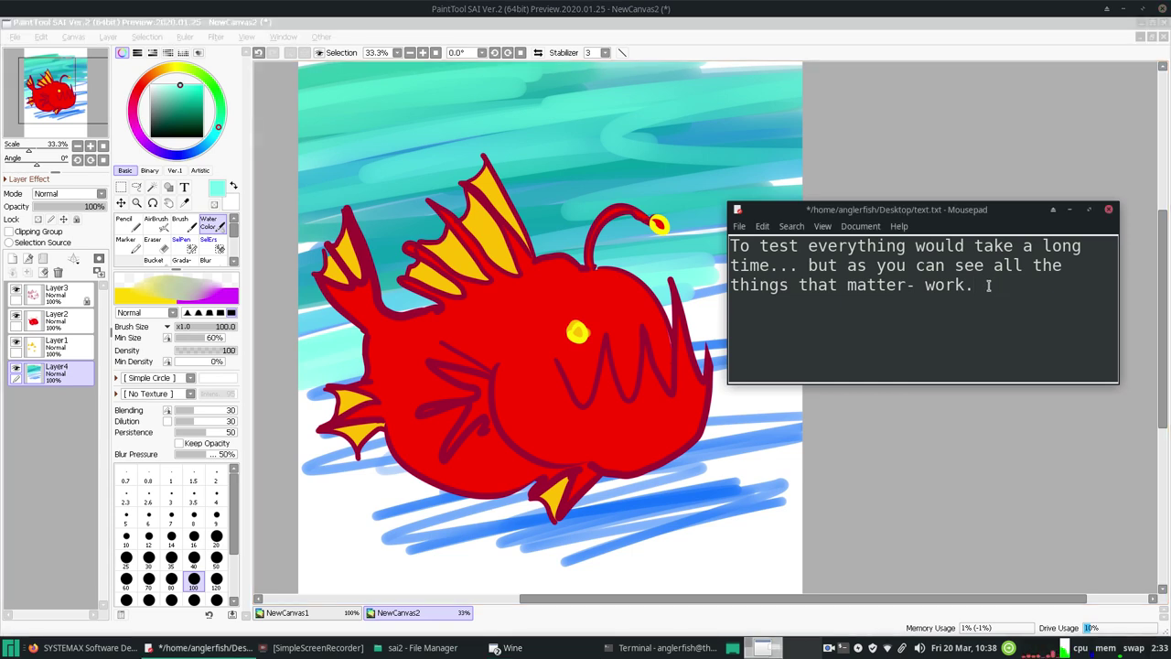
key(ctrl+a)
key(BackSpace)
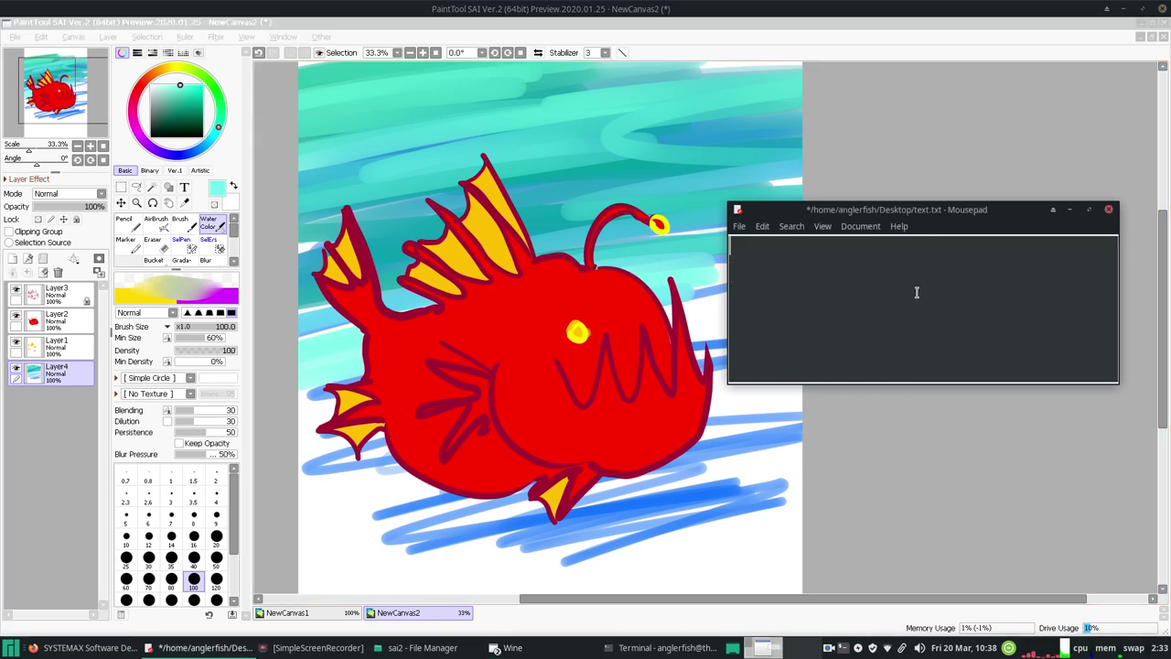
text(So if you want)
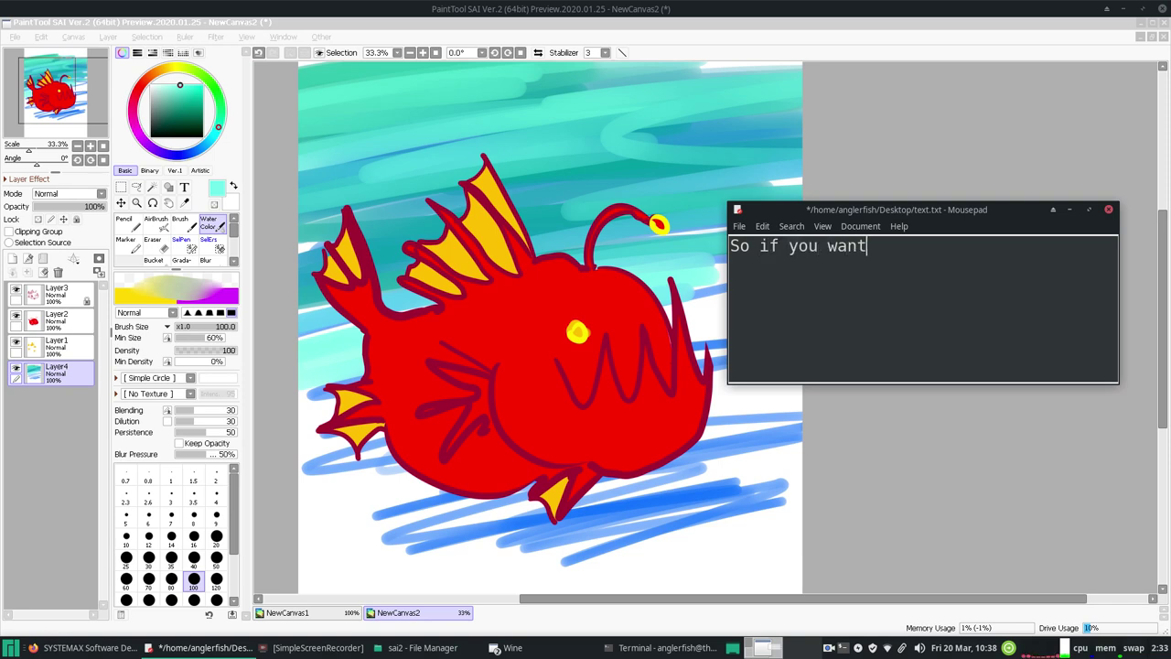
text( to go buy sai 1)
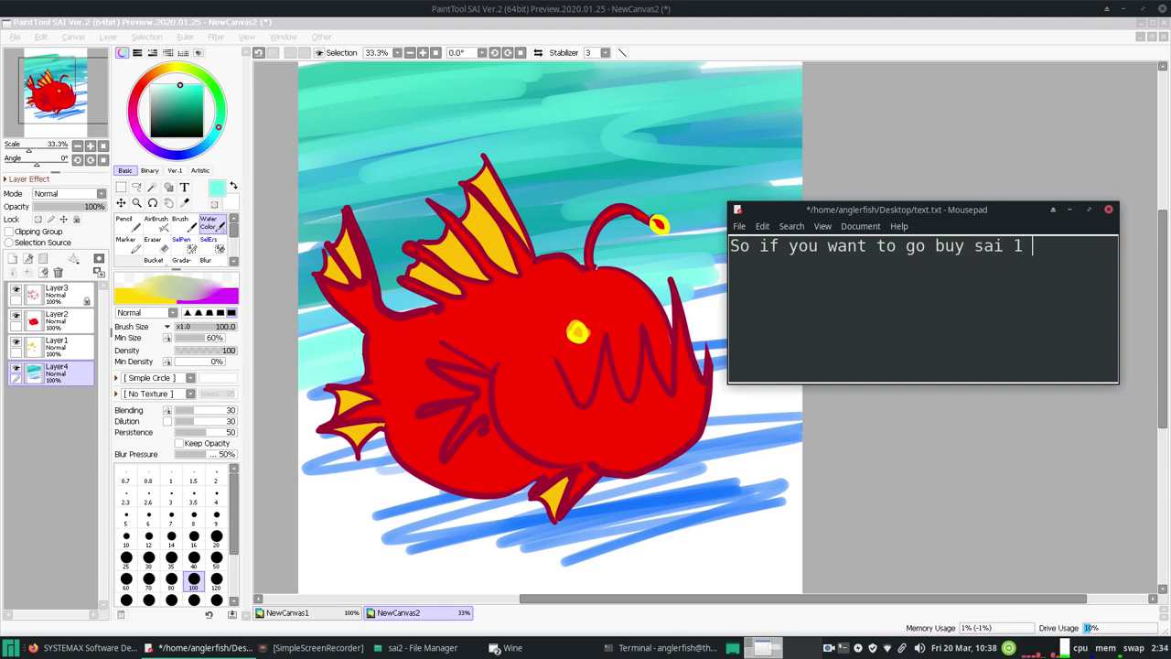
text( (sai 2 is incl)
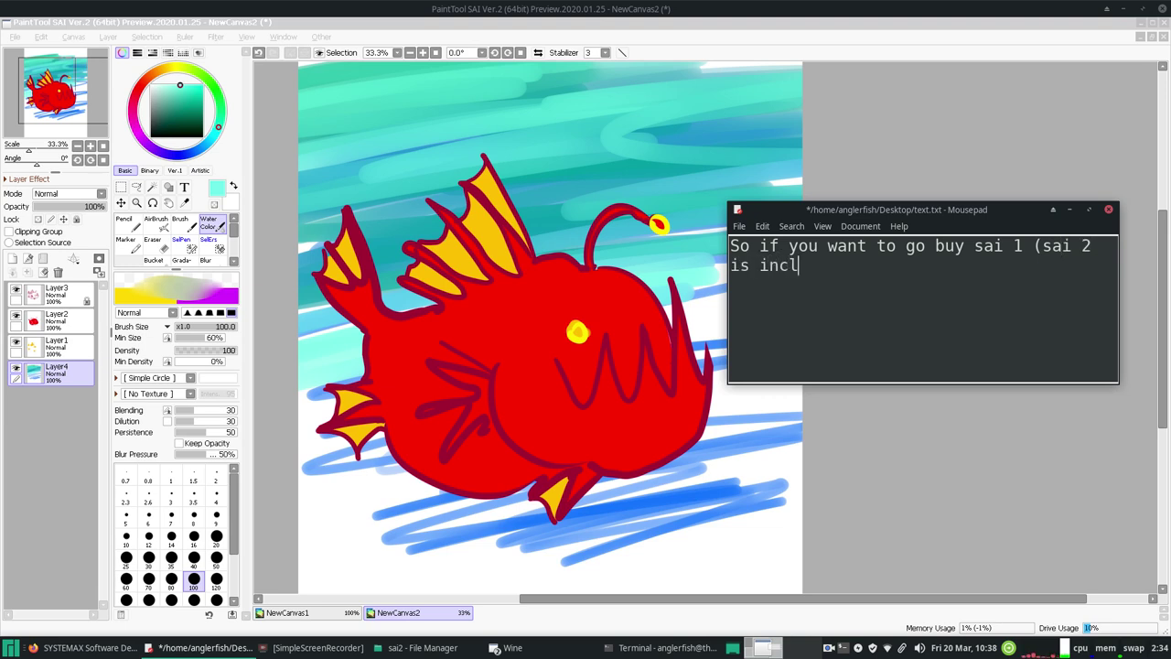
text(uded in the price)
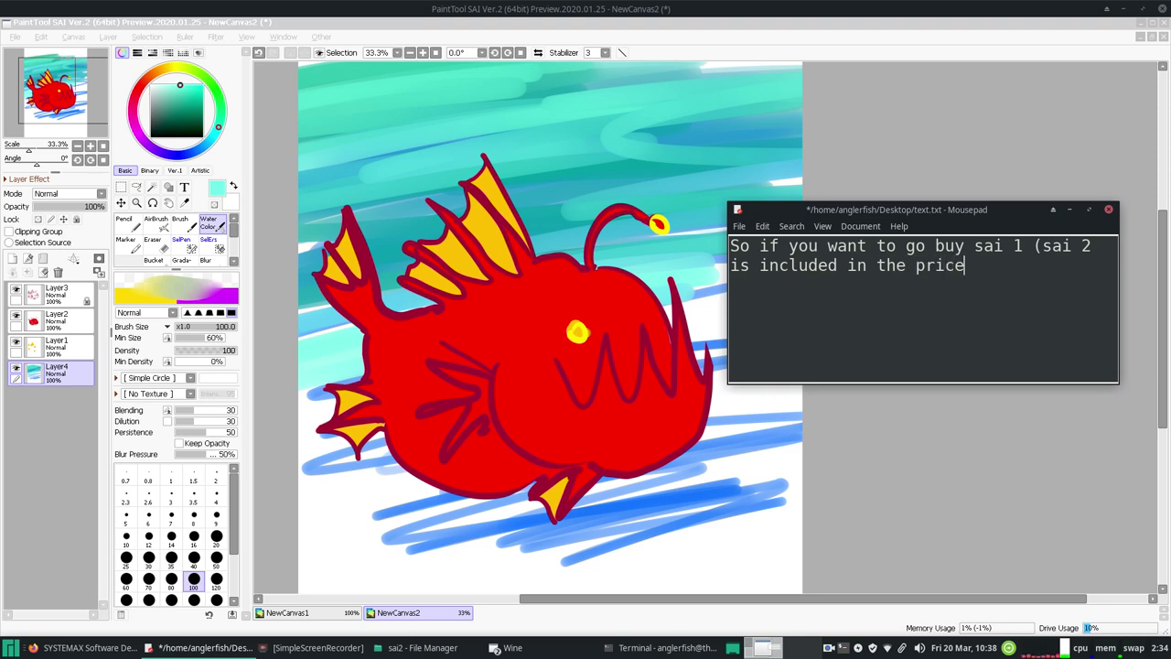
text() and it's still good.)
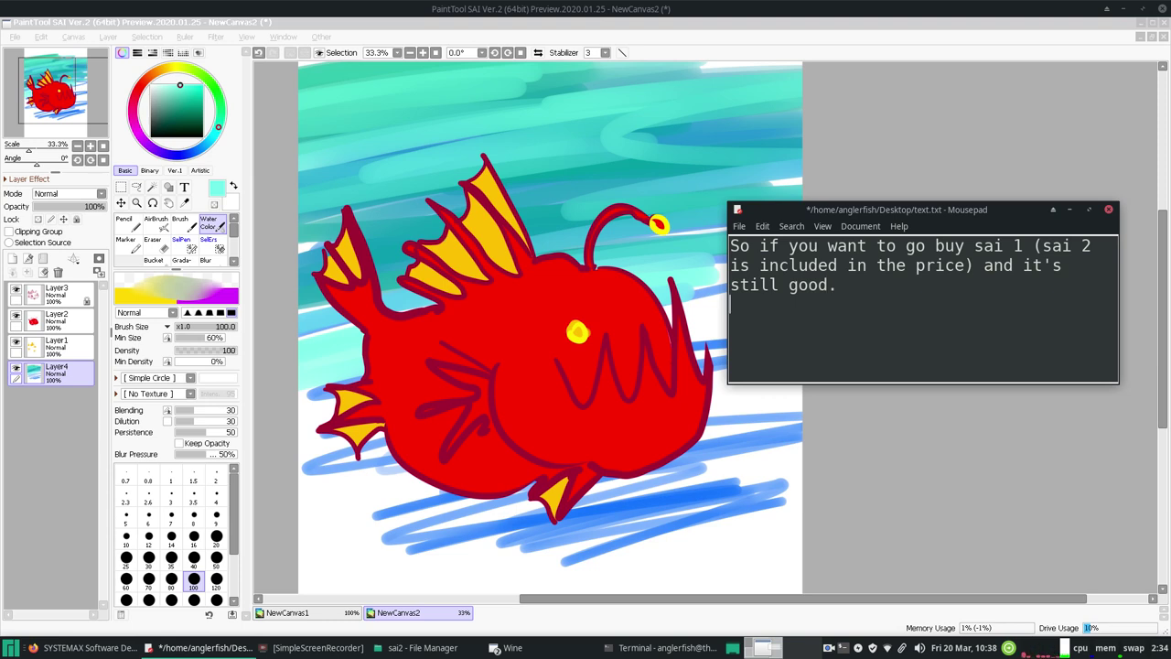
Step: Add a separate paragraph reading "I love this program because it's light."
key(Return)
text(love this pro)
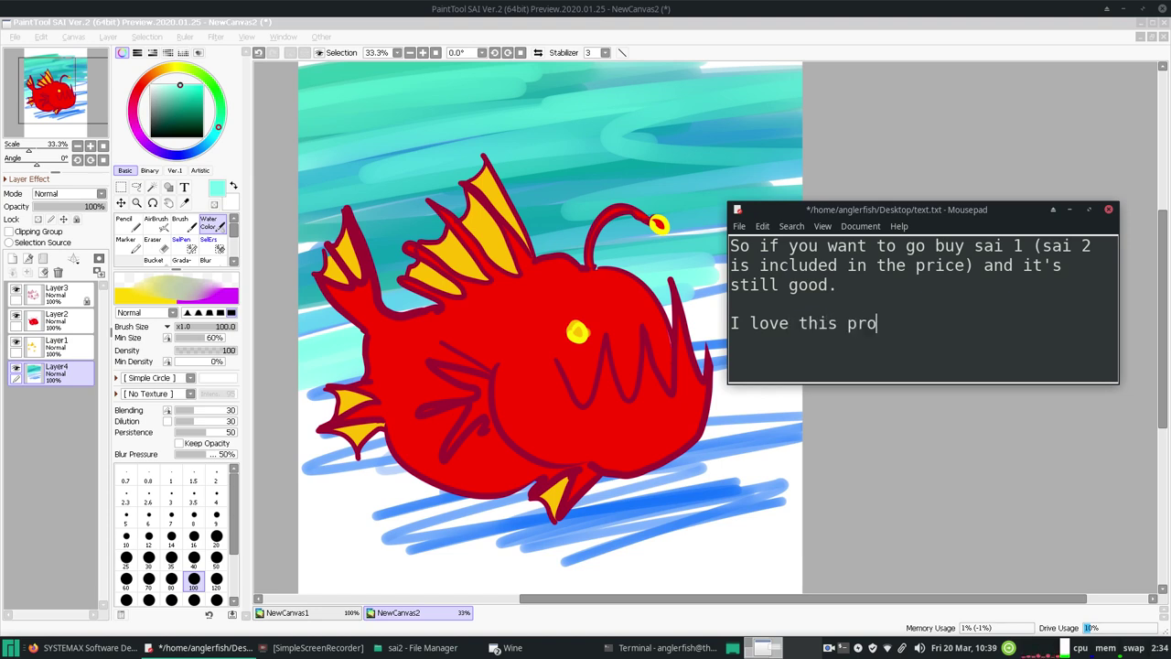
text(gram because)
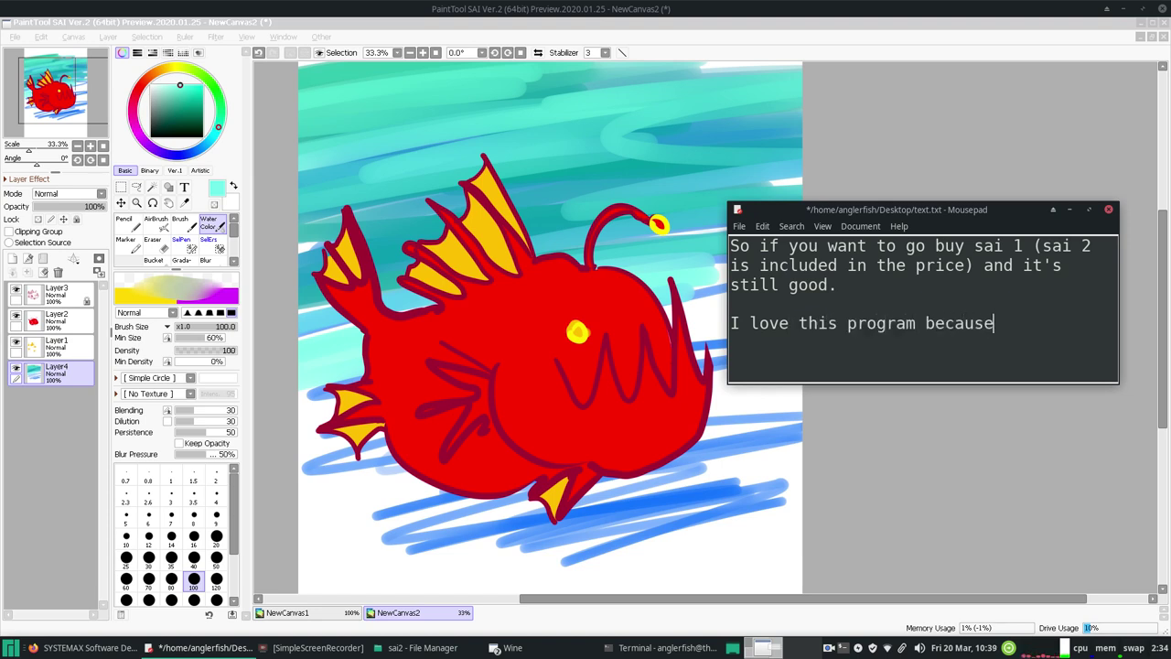
text( it's light.)
key(Return)
key(Return)
Step: Add a separate paragraph reading "Other programs have more functions but they're very heavy."
text(Other)
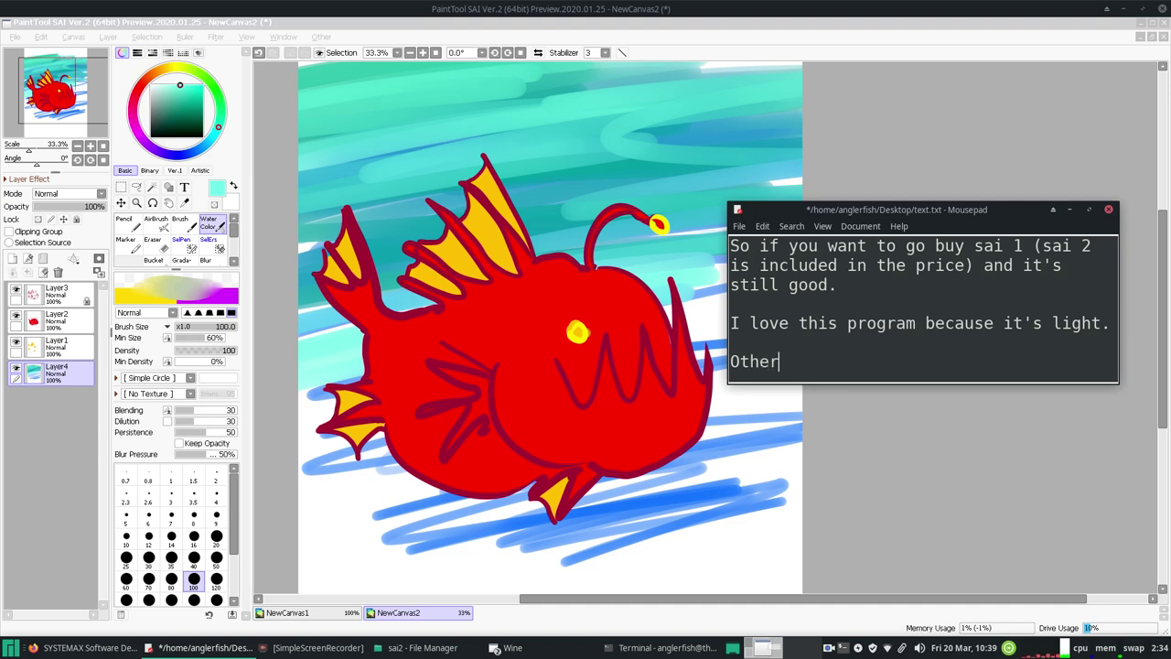
text( programs )
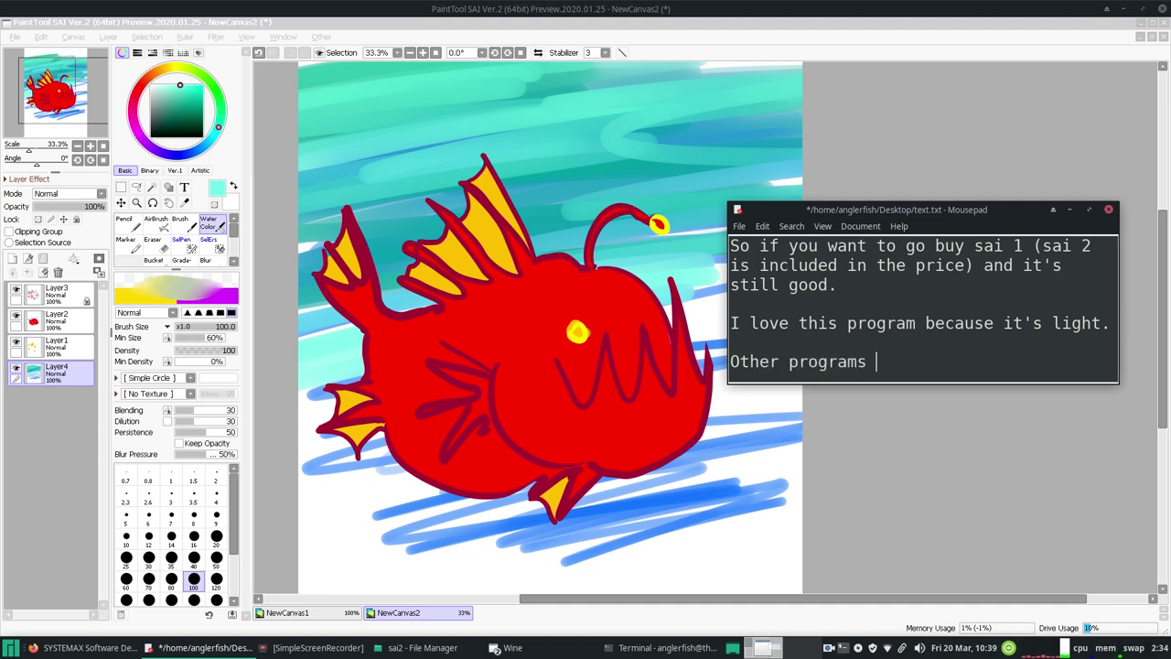
text(have more fun)
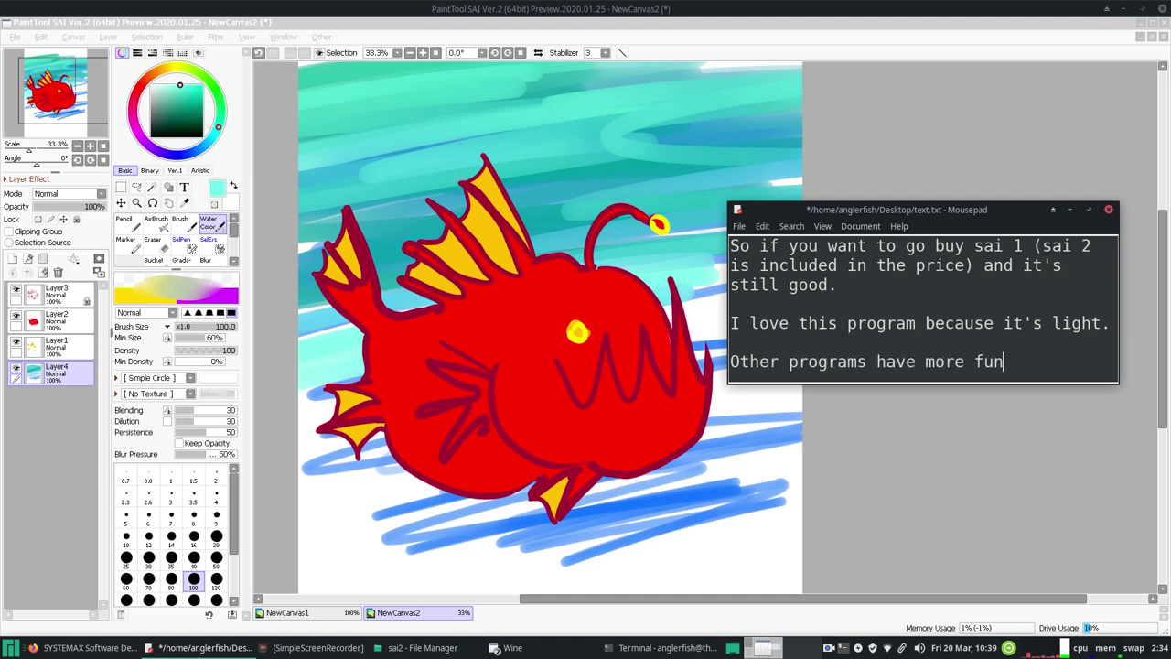
text(ctions but )
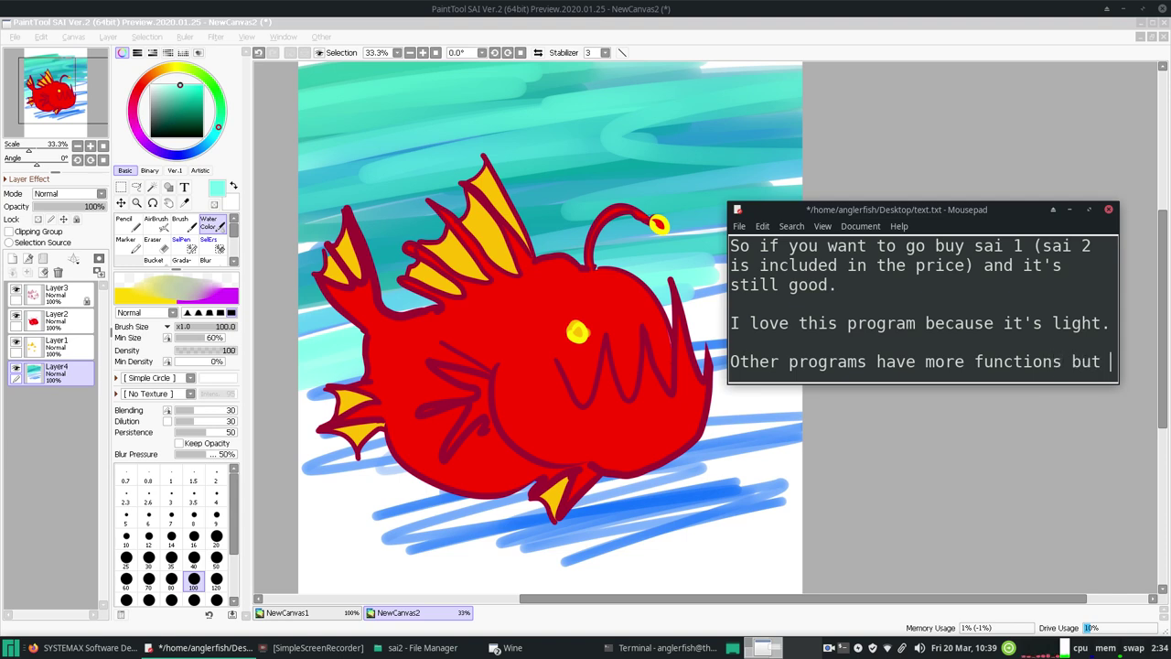
text(they're very )
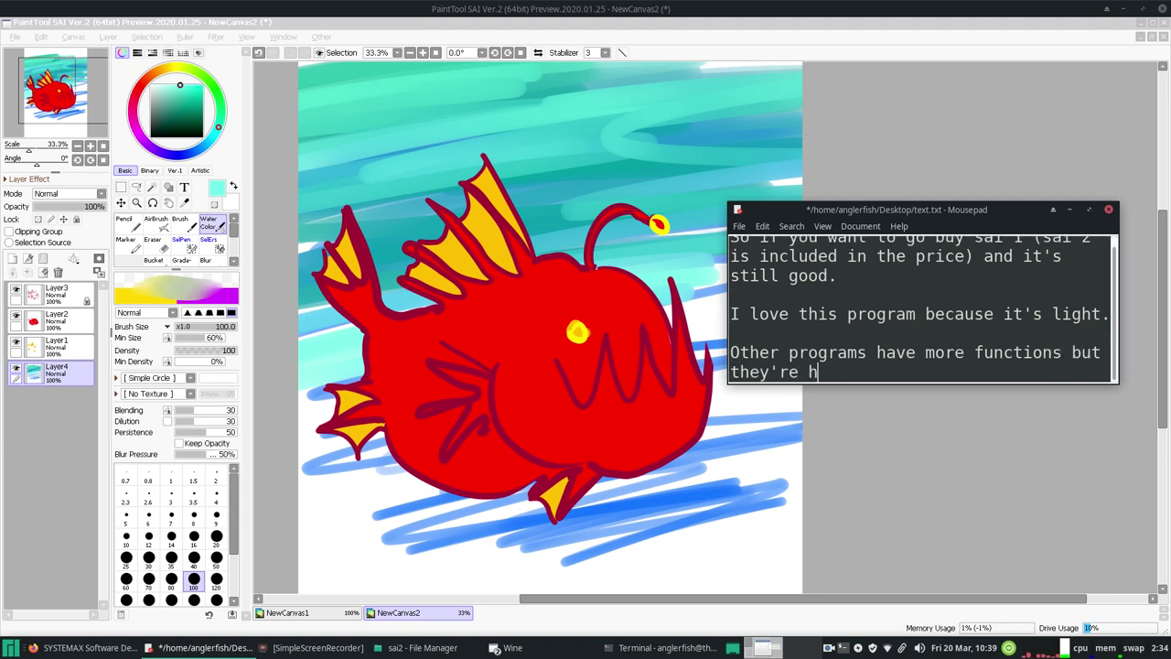
text(heavy.)
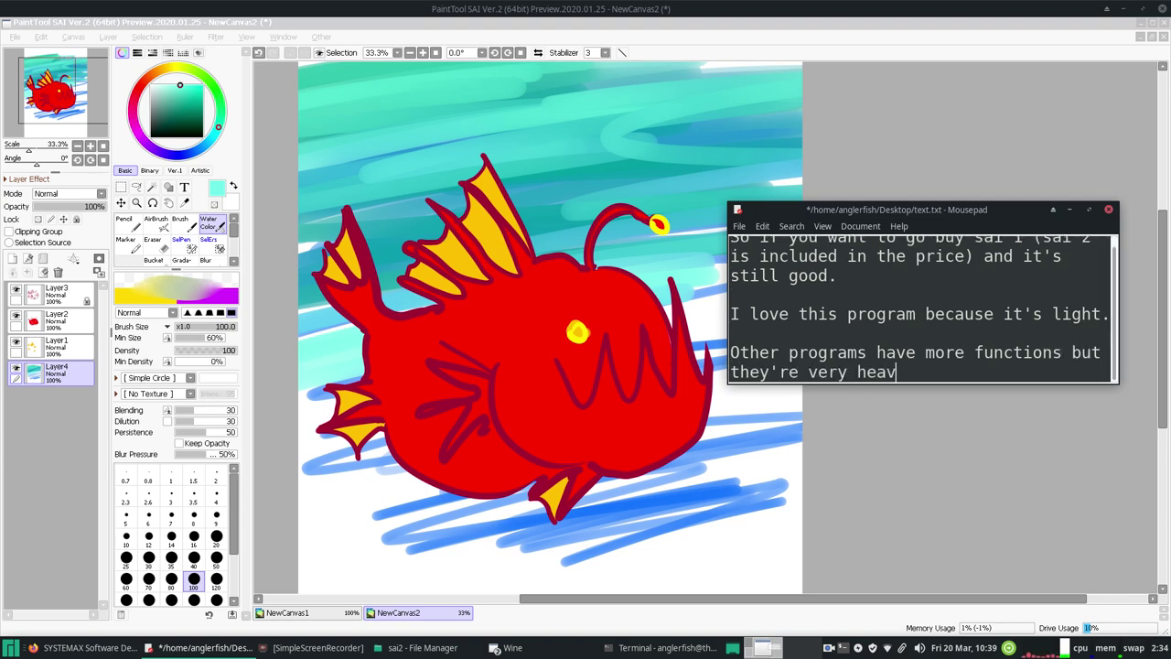
key(Return)
key(Return)
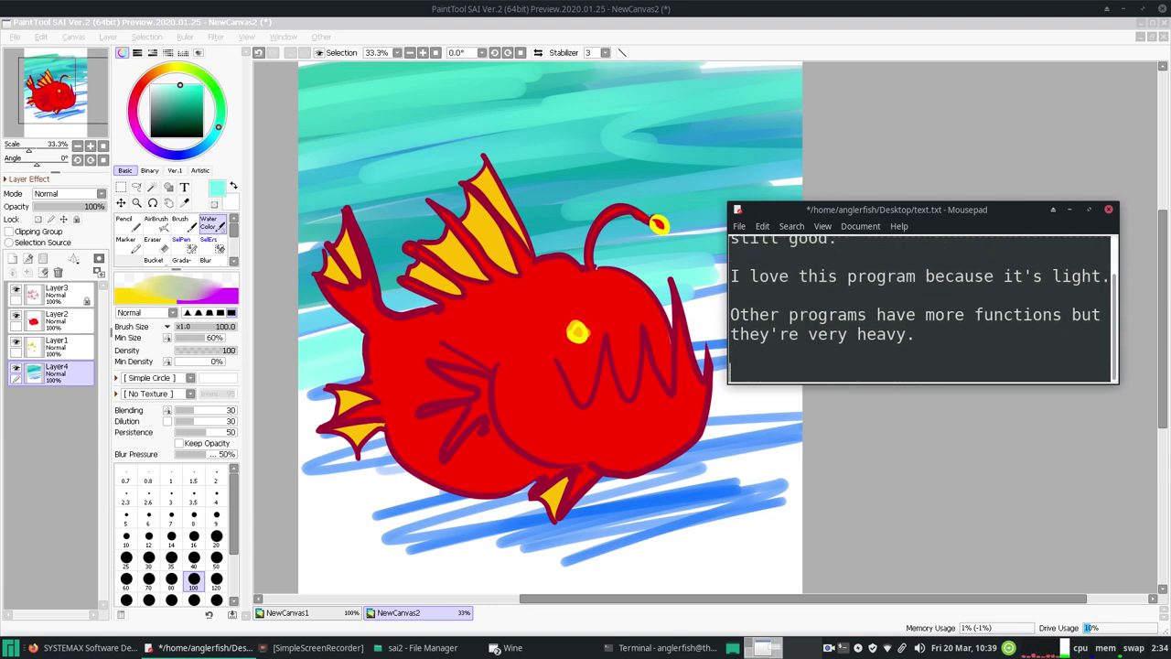
Step: Add the paragraph "Do not rip or crack Sai! It's not very bice to the developer who is very nice."
text(Do n)
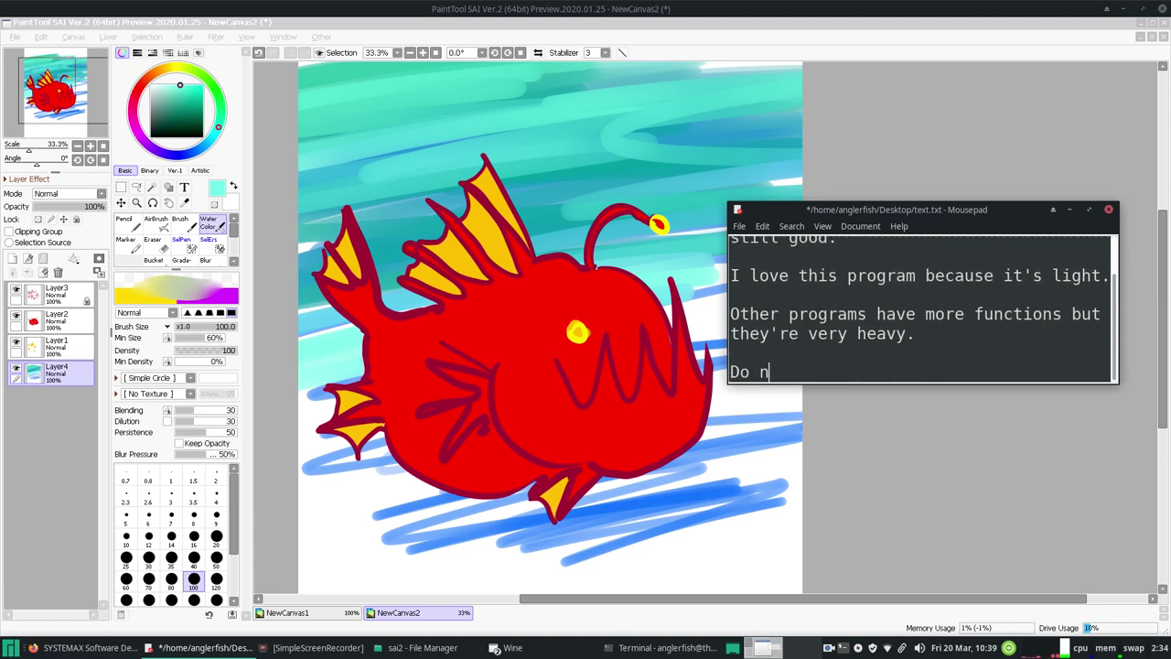
text(ot rip or crack Sai)
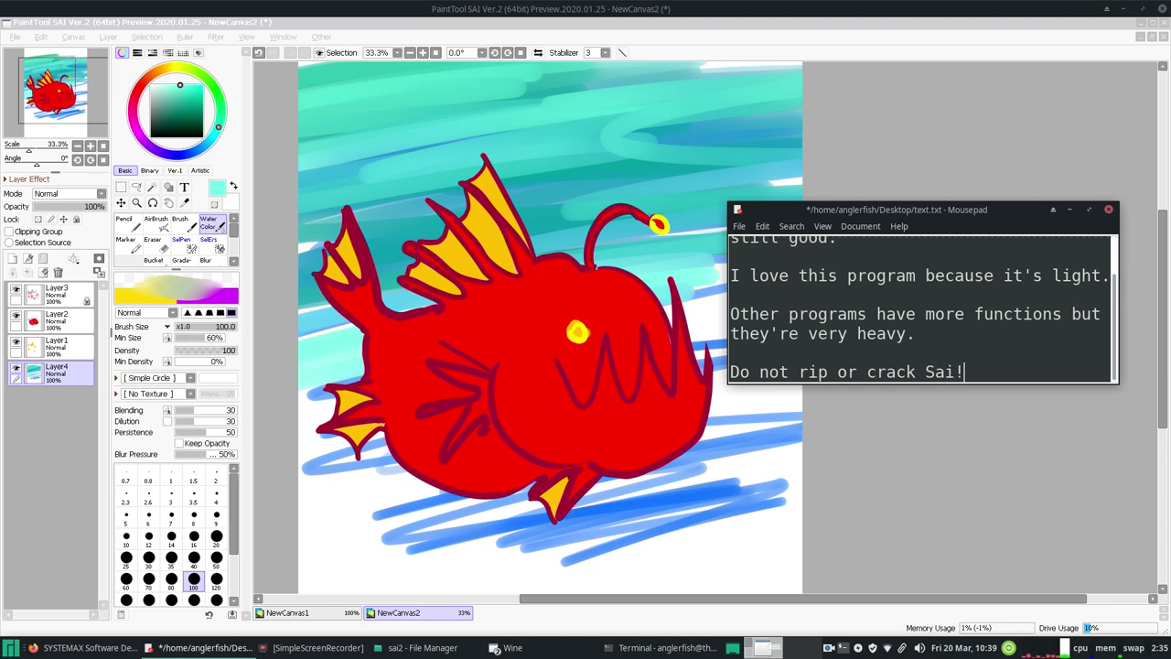
text(! It's v)
text(ot very b)
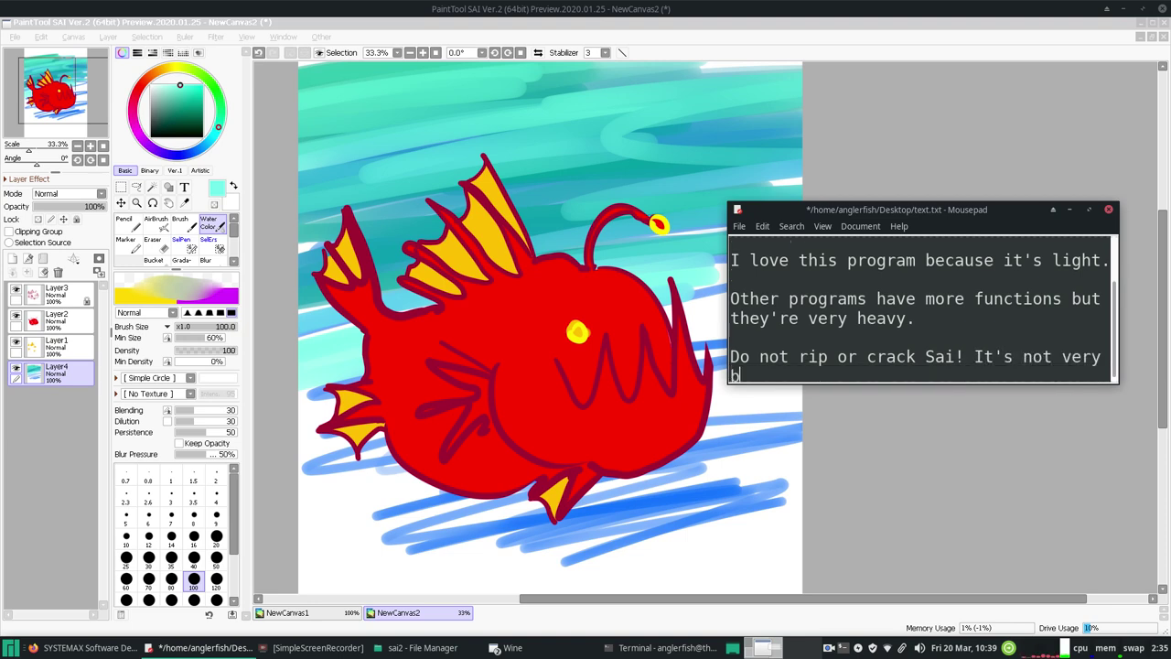
text(ice to the d)
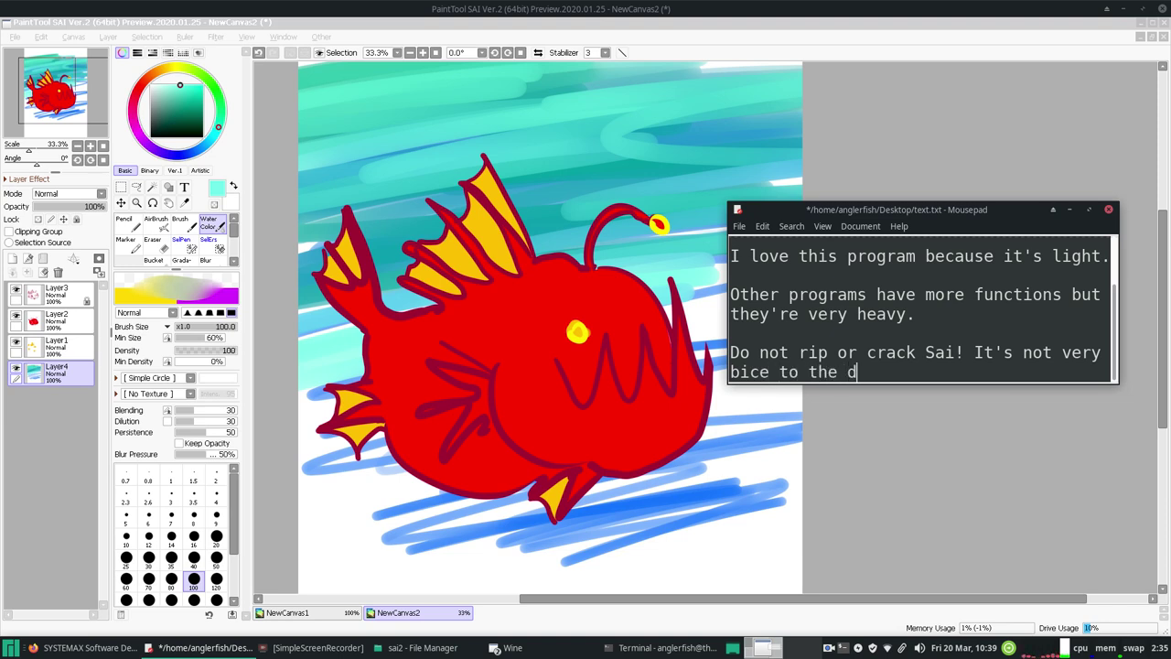
text(eveloper)
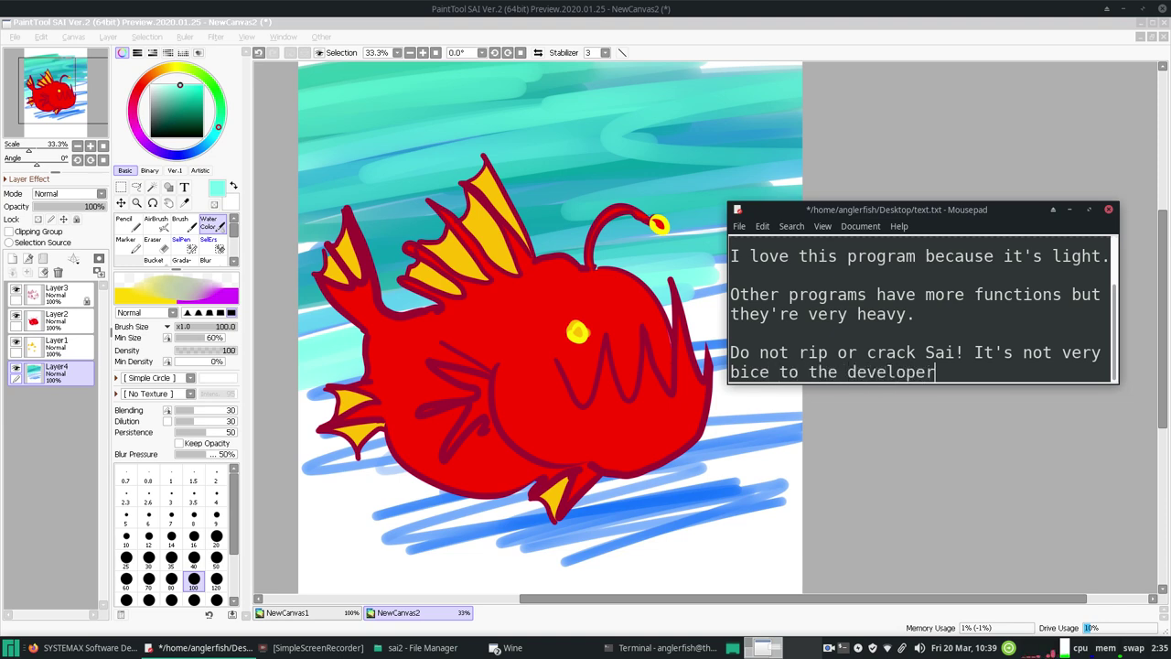
text( who is very nice.)
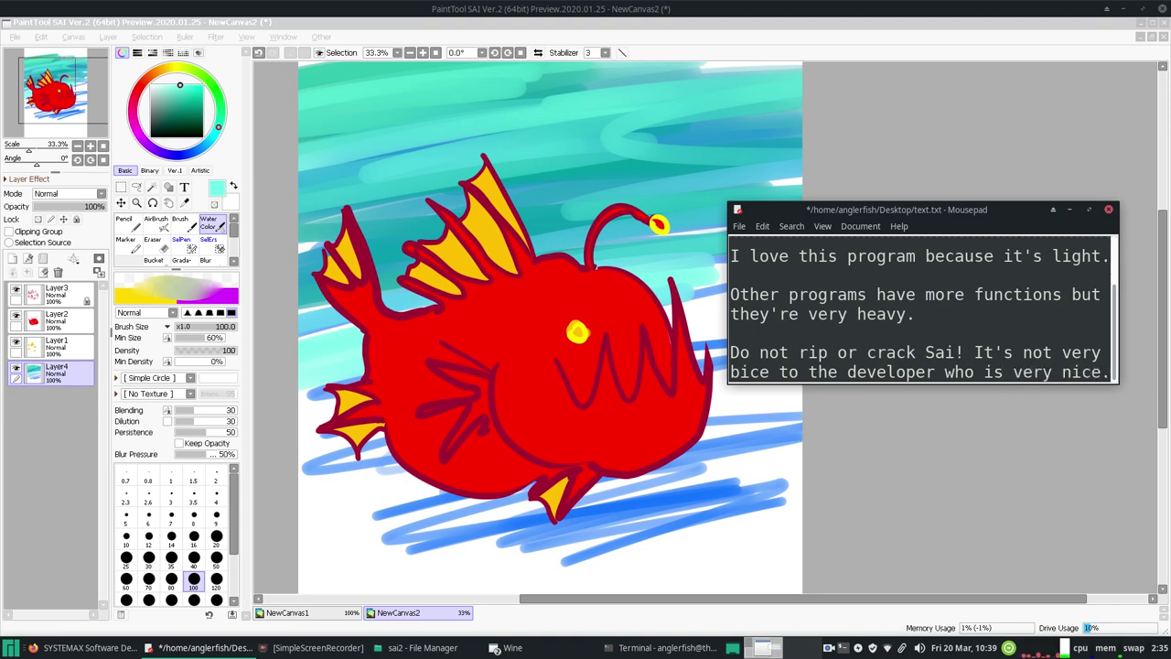
Step: Correct "bice" to "nice", change the paragraph's last word to "kind", and add a blank line after it
click(732, 371)
drag(1102, 372, 1061, 373)
text(kind)
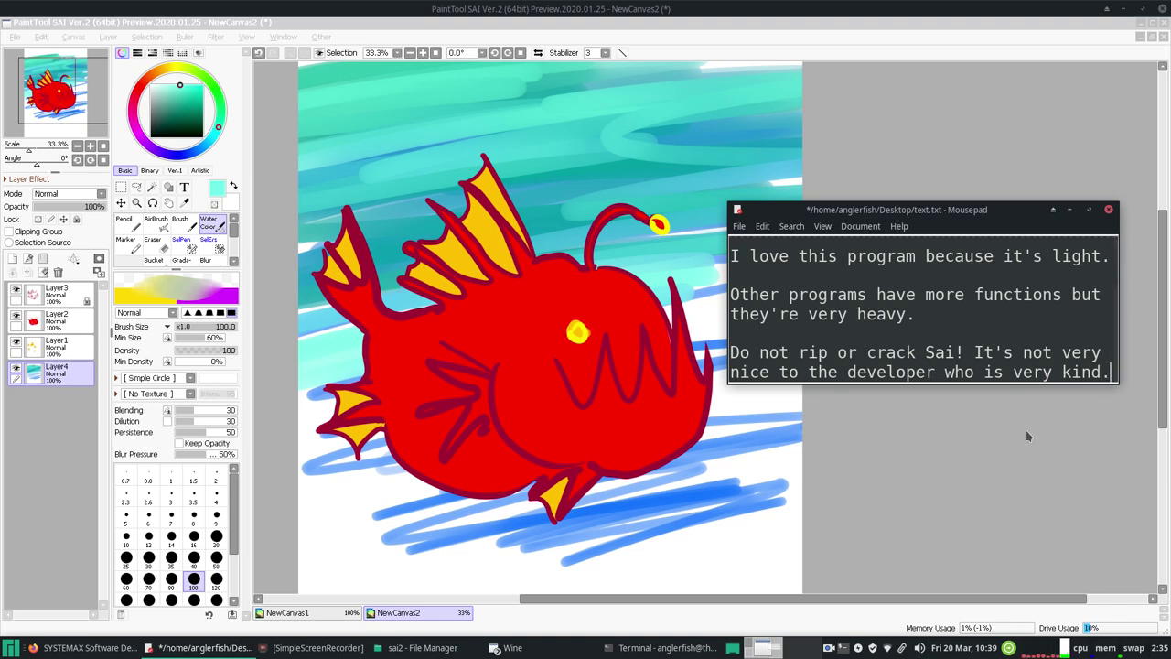
key(End)
key(Return)
key(Return)
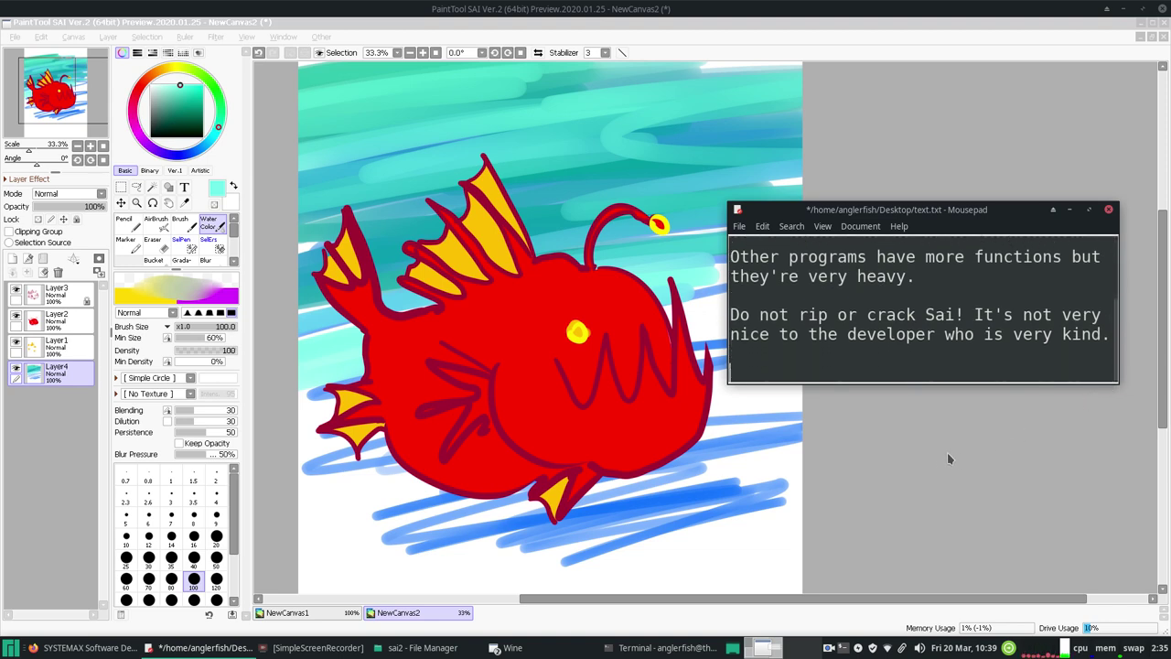
Step: Write the paragraph "It is just one dev. So please support!" at the end of the text
text(IT)
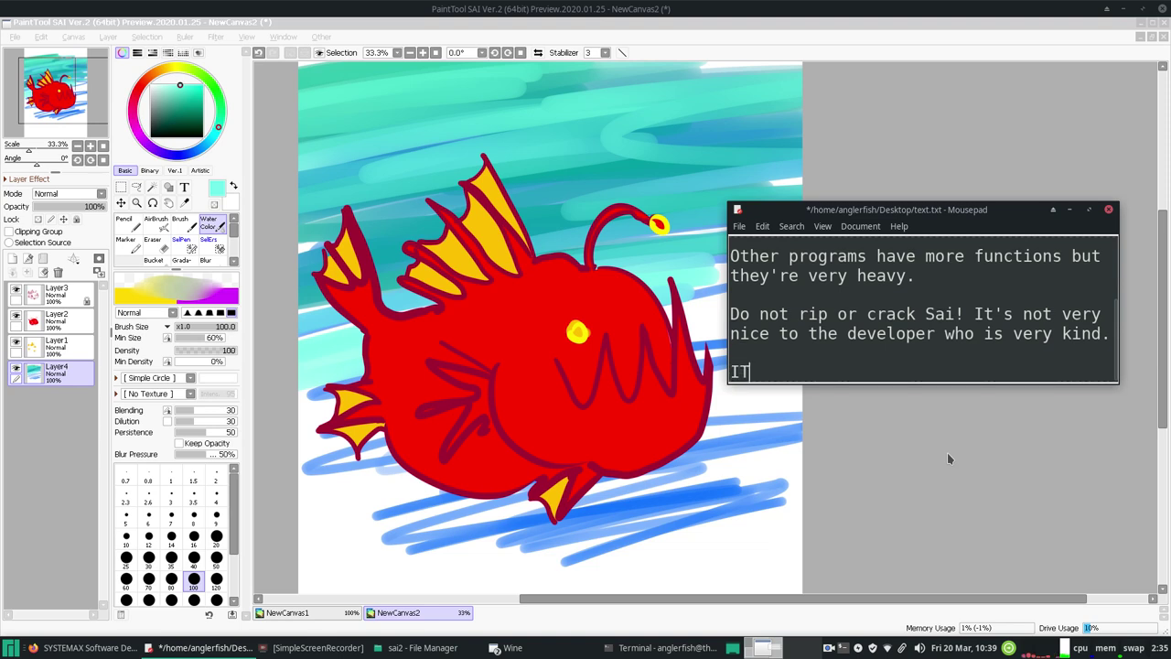
key(BackSpace)
text(t is just one dev)
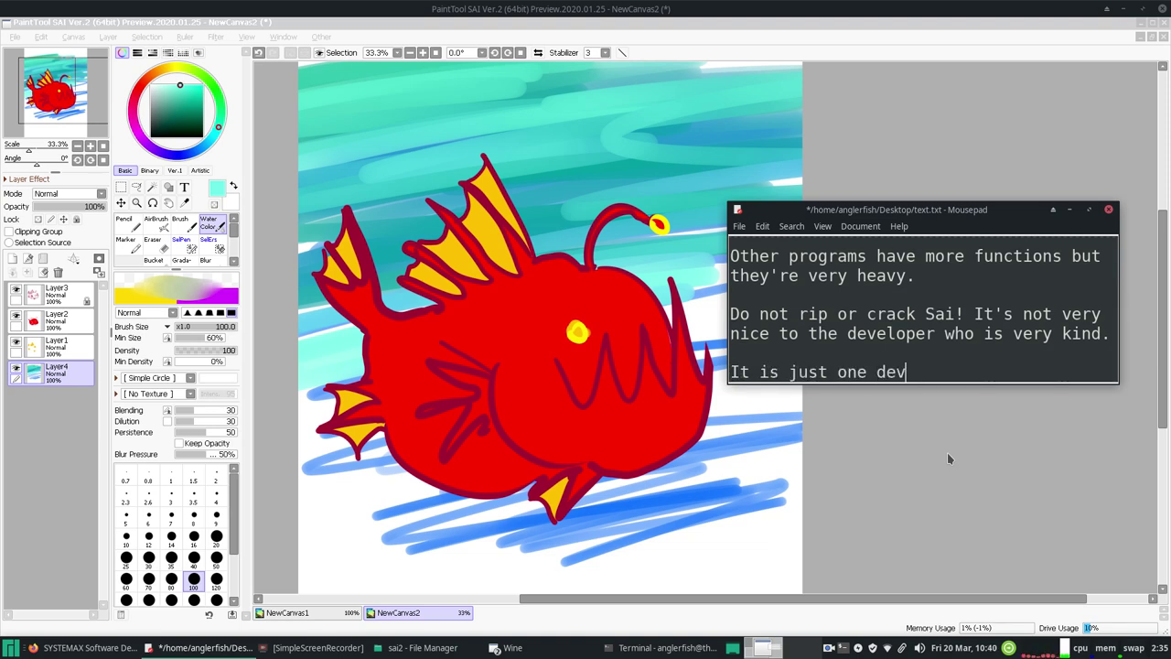
text(. So please support!)
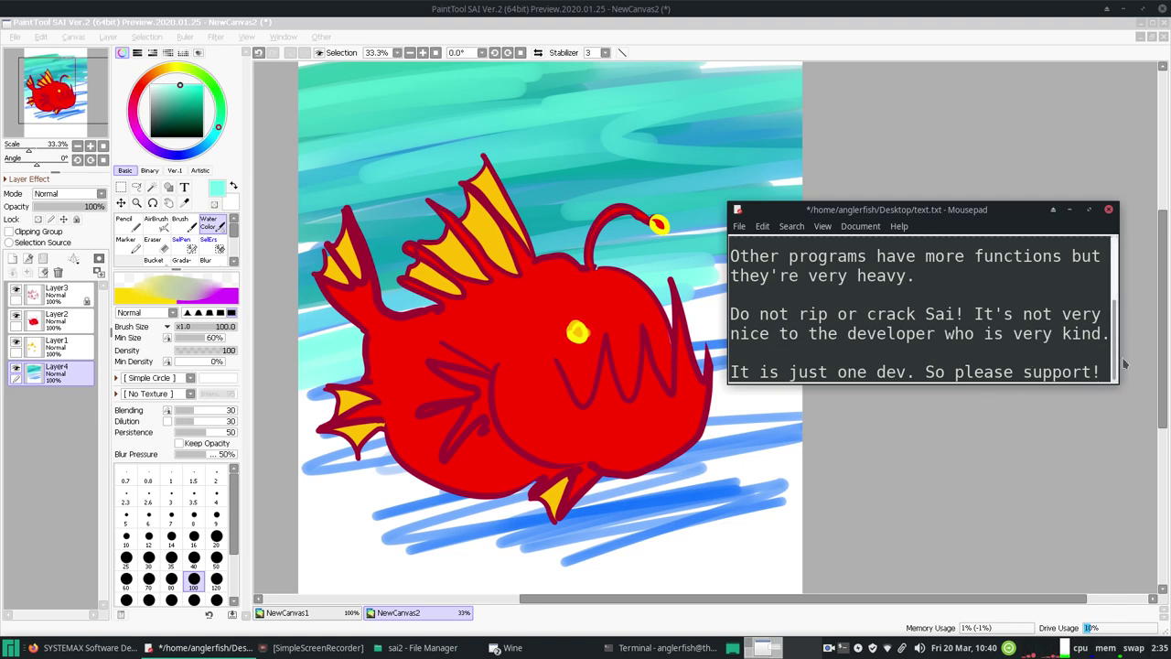
Step: Add a separate closing paragraph reading "Thanks for watching my video and I hope it helps!"
key(Return)
key(Return)
text(Thank)
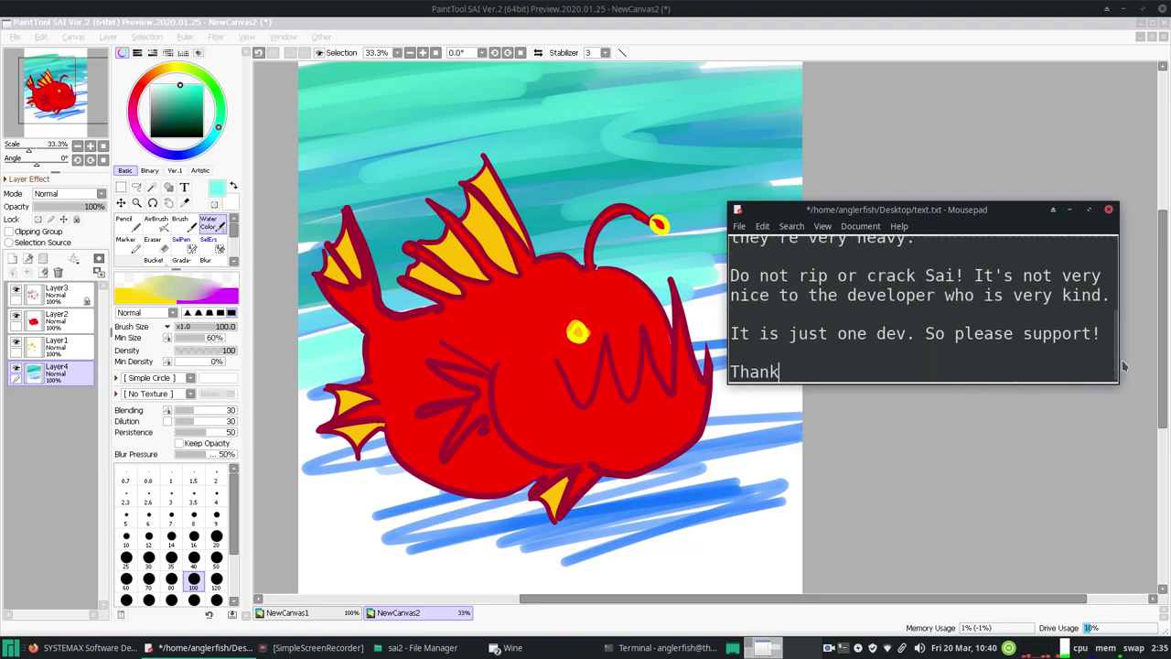
text(s for watc)
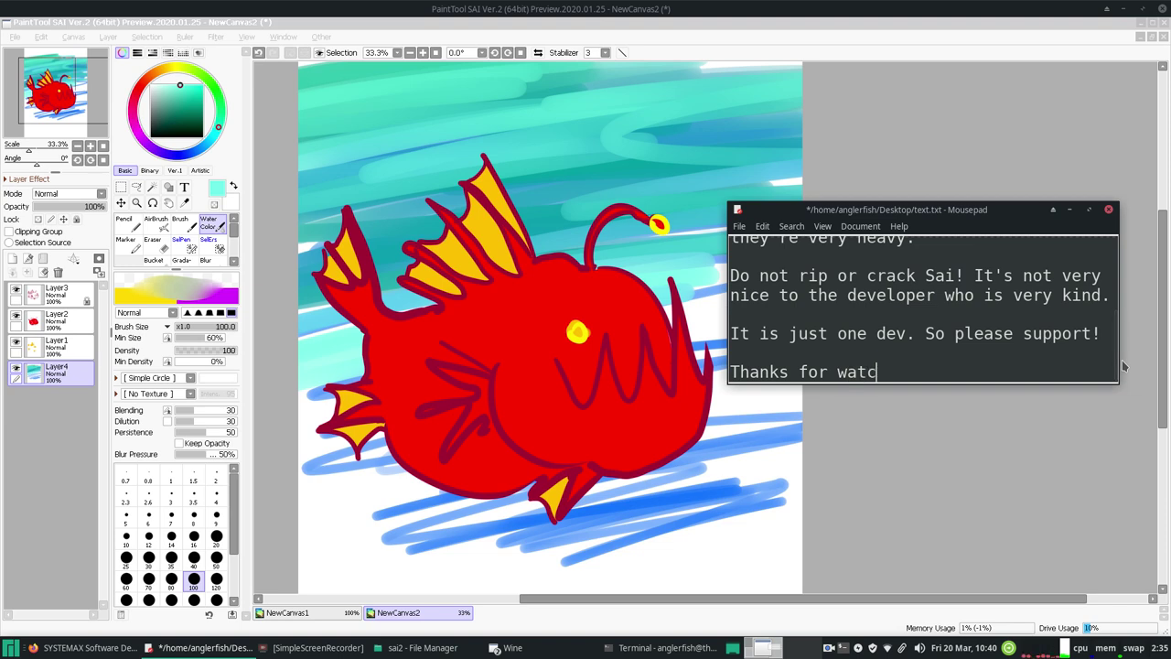
text(hing my video )
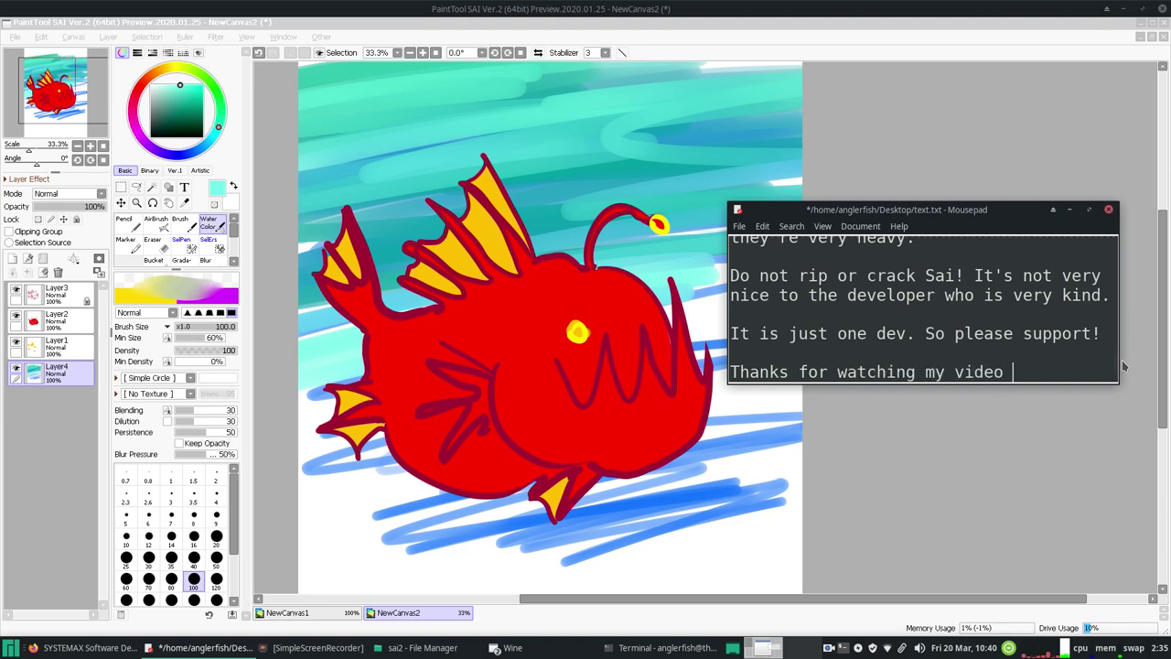
text(and I hope it)
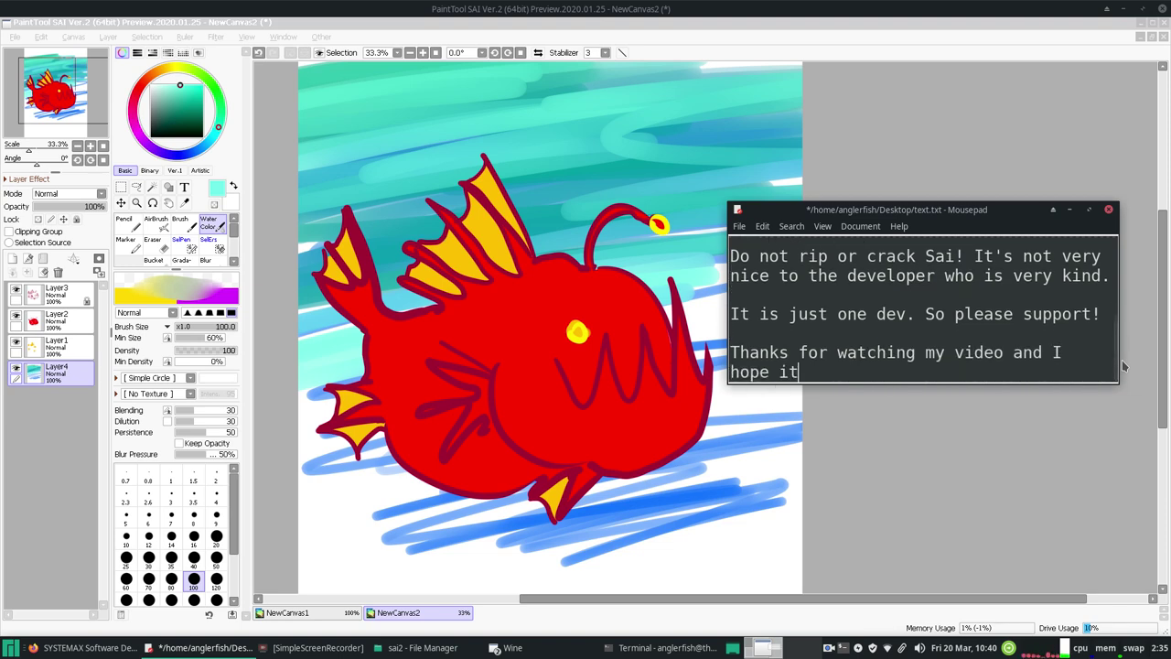
text( helps!)
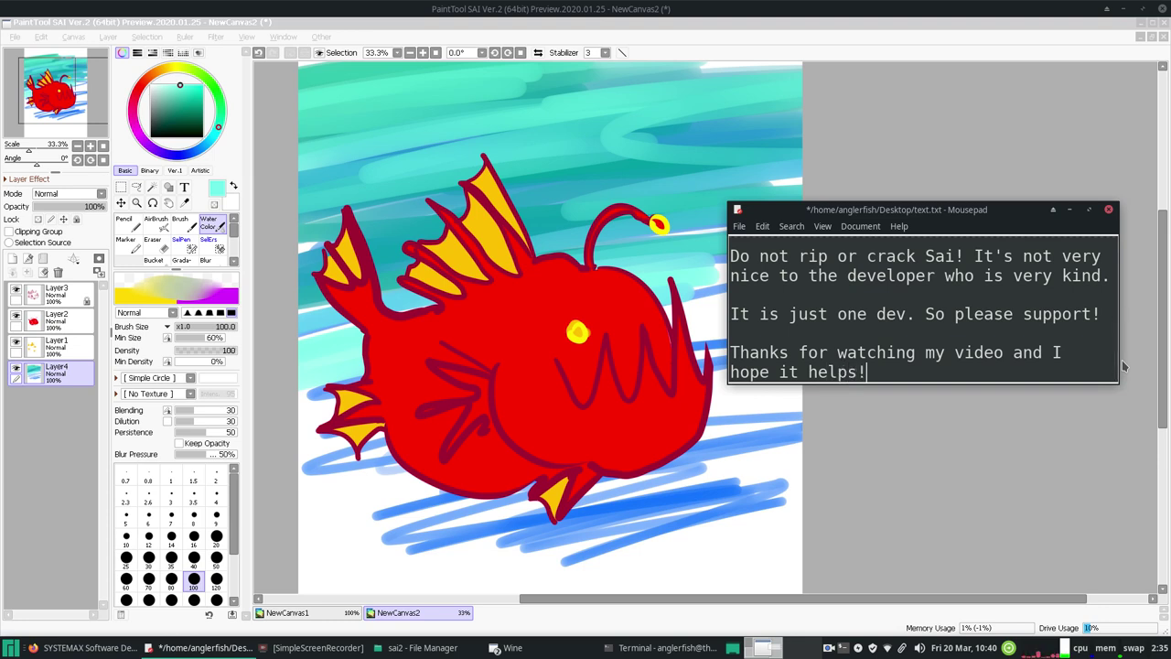